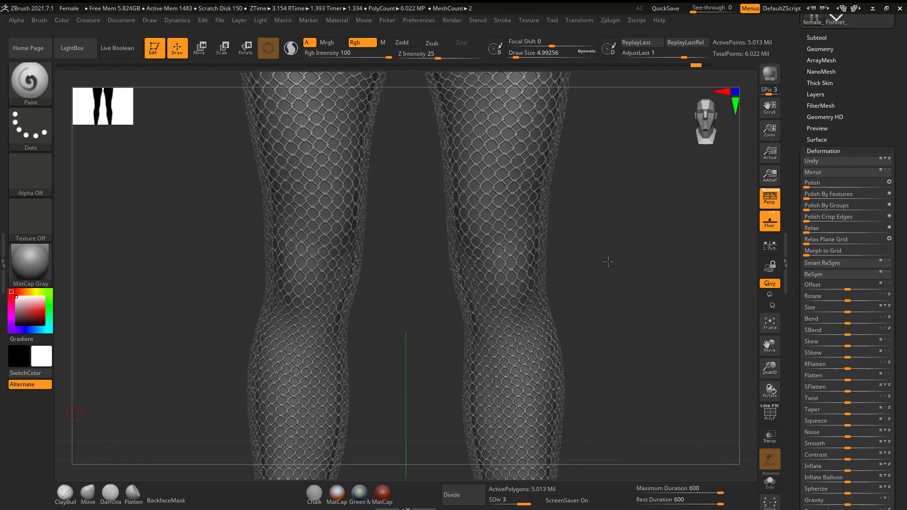
Step: Examine the fishnet mesh around the knees from close up and several angles, and run a best preview render of the lower body
left_click_drag(607, 262, 562, 279)
left_click_drag(621, 285, 668, 330)
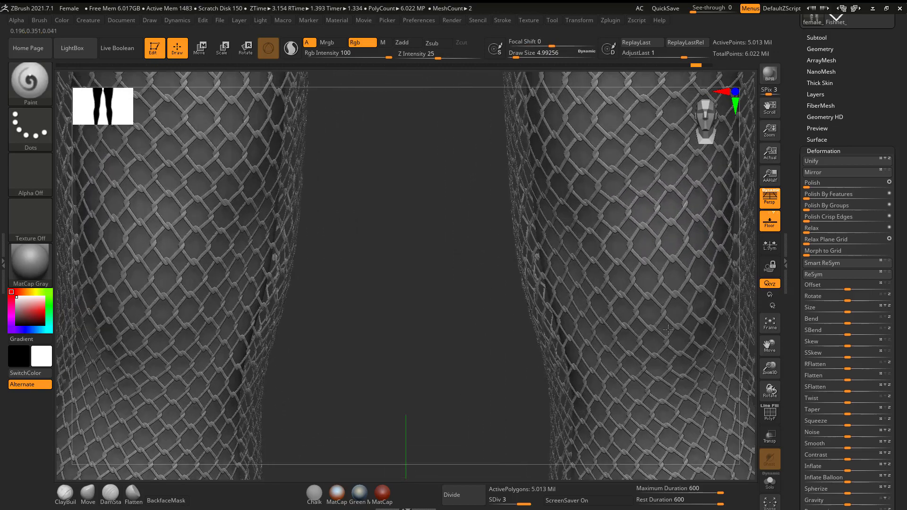
left_click_drag(461, 320, 533, 219)
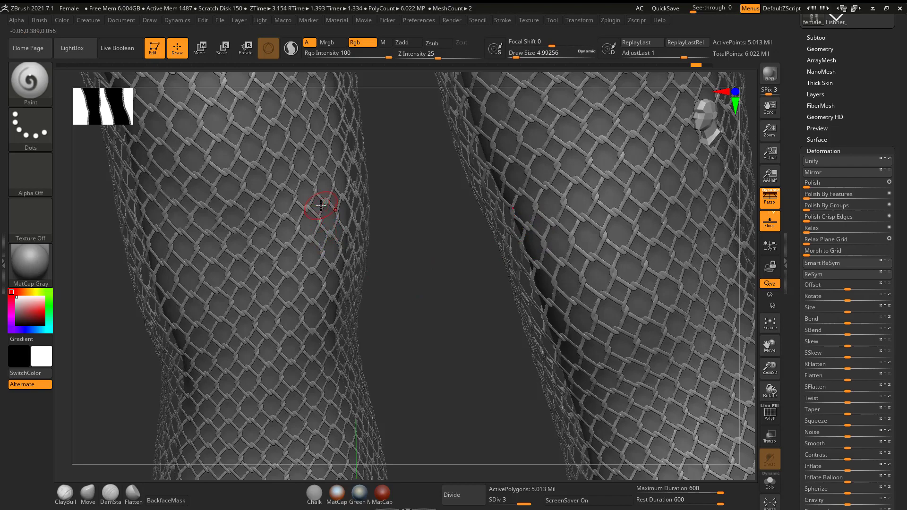
left_click_drag(416, 254, 429, 255, "shift")
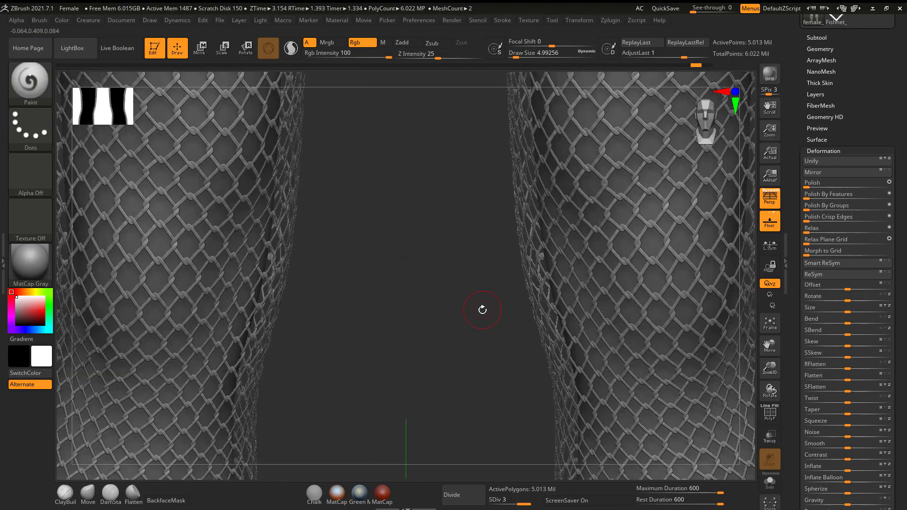
left_click_drag(481, 310, 444, 257, "alt")
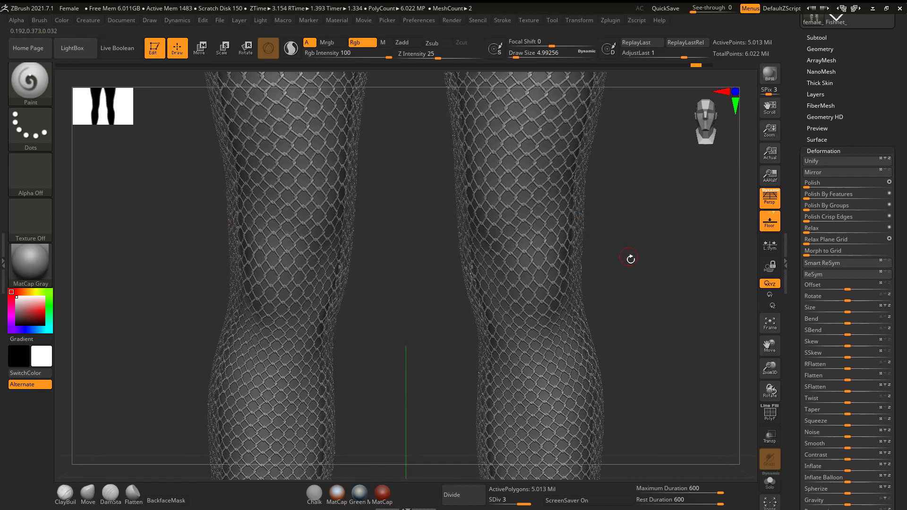
left_click_drag(628, 257, 610, 232, "alt")
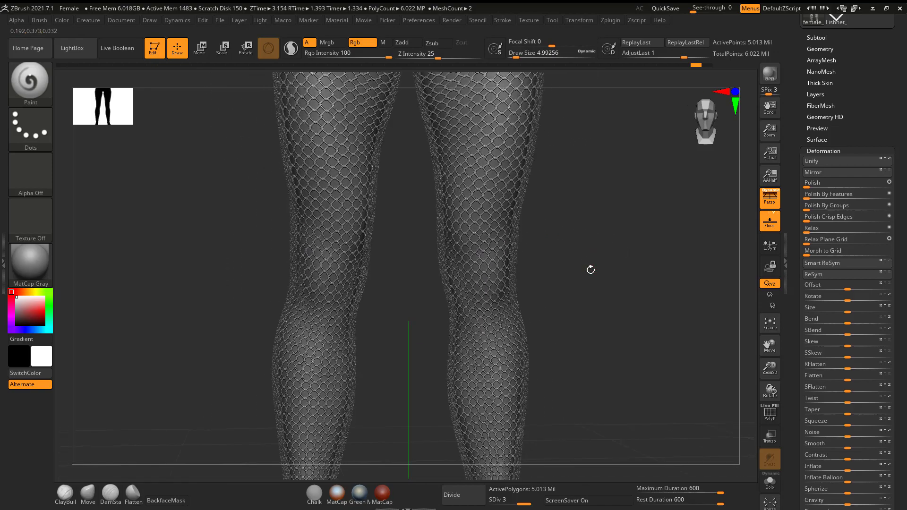
left_click_drag(590, 270, 538, 236, "alt")
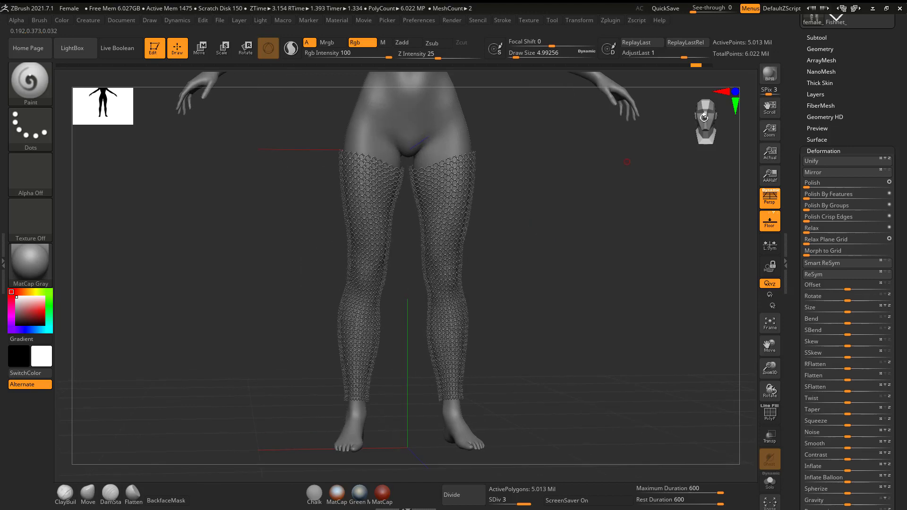
left_click(771, 79)
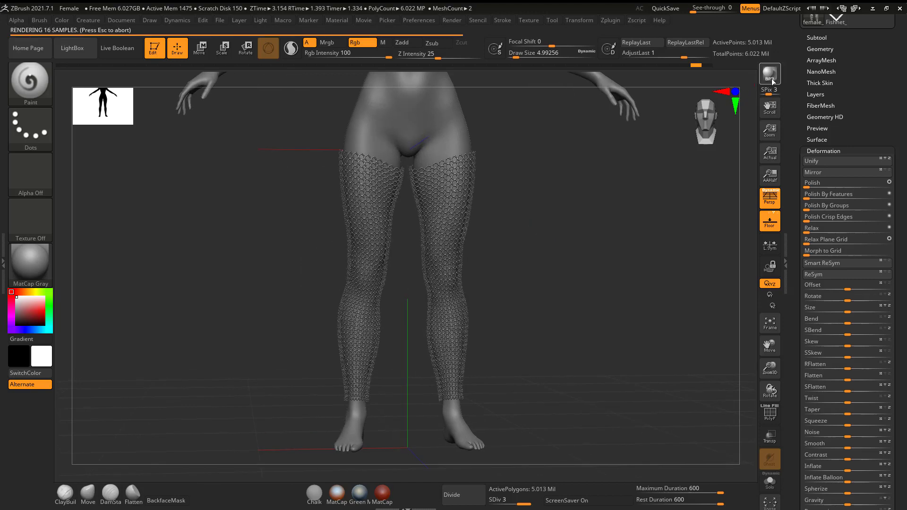
left_click_drag(514, 292, 516, 291)
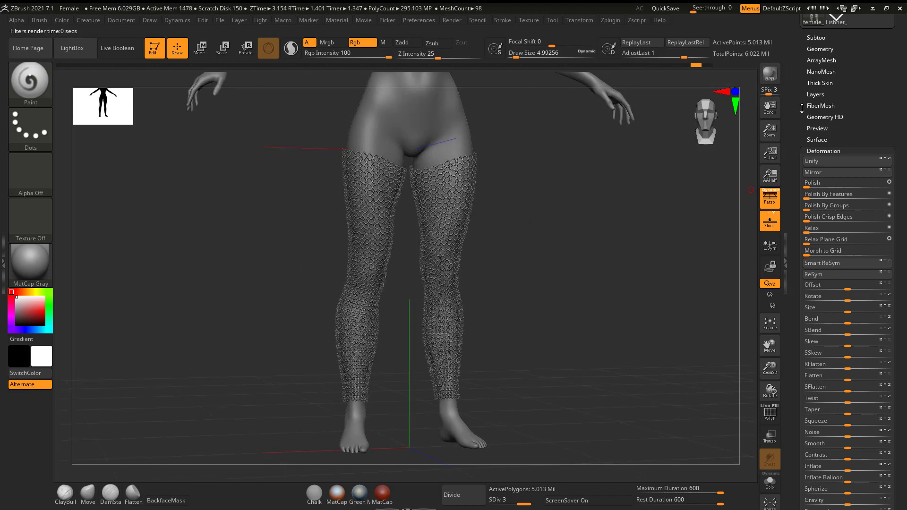
Step: Make female_Start the active subtool and inspect how the fishnet mesh wraps around the knees
scroll(802, 108, "up", 2)
left_click(814, 57)
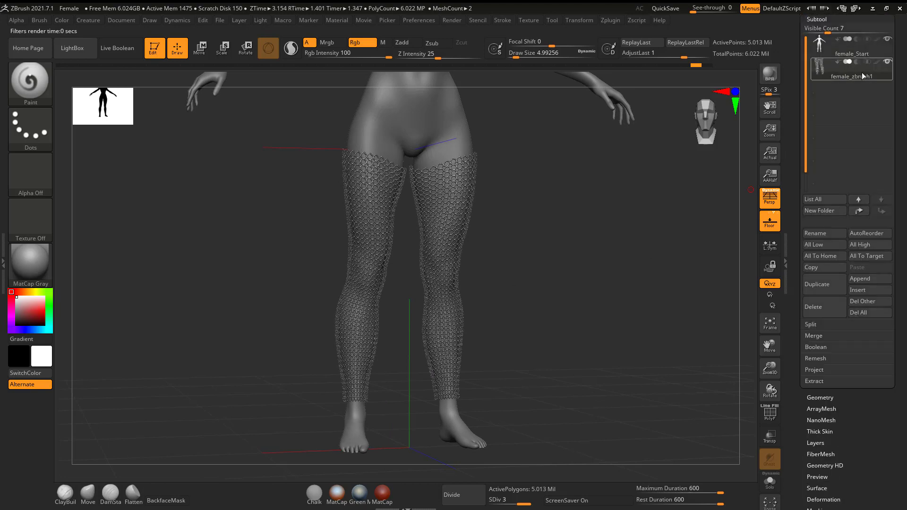
left_click(882, 49)
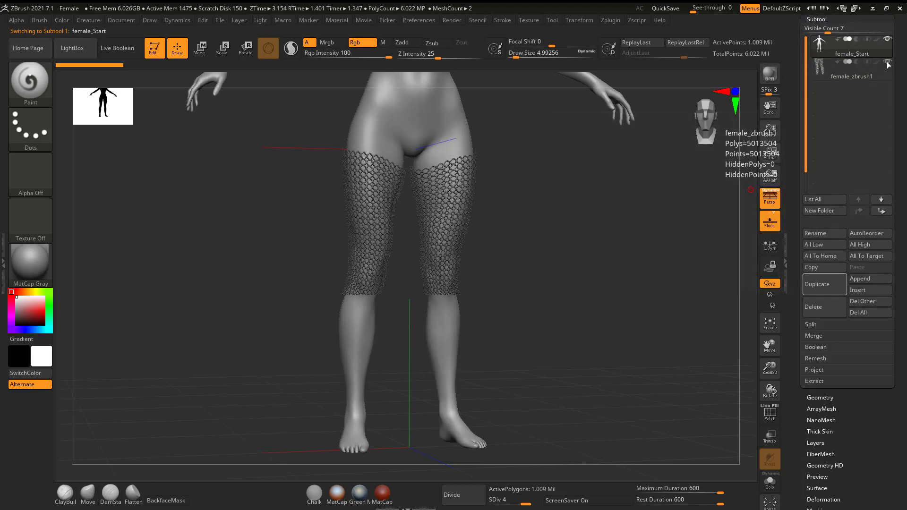
left_click(886, 62)
left_click_drag(585, 204, 581, 206, "shift")
right_click_drag(581, 207, 623, 322, "ctrl")
left_click_drag(636, 296, 496, 226)
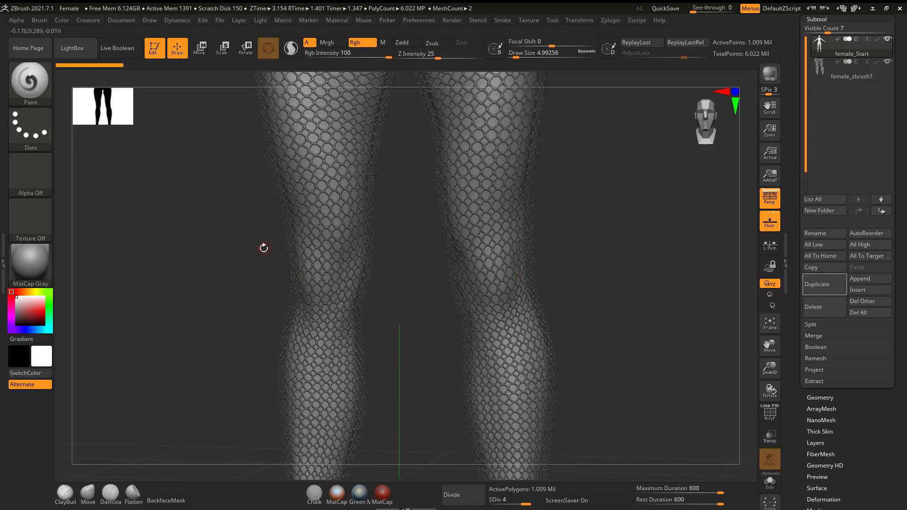
left_click_drag(264, 248, 257, 251)
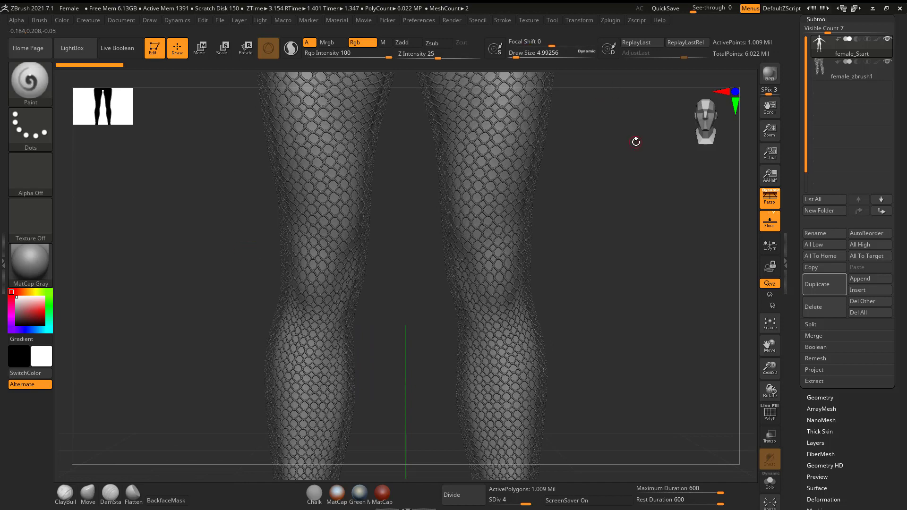
Step: Switch the active tool to SimpleBrush, leaving edit mode, and clear the canvas
left_click_drag(793, 77, 793, 219)
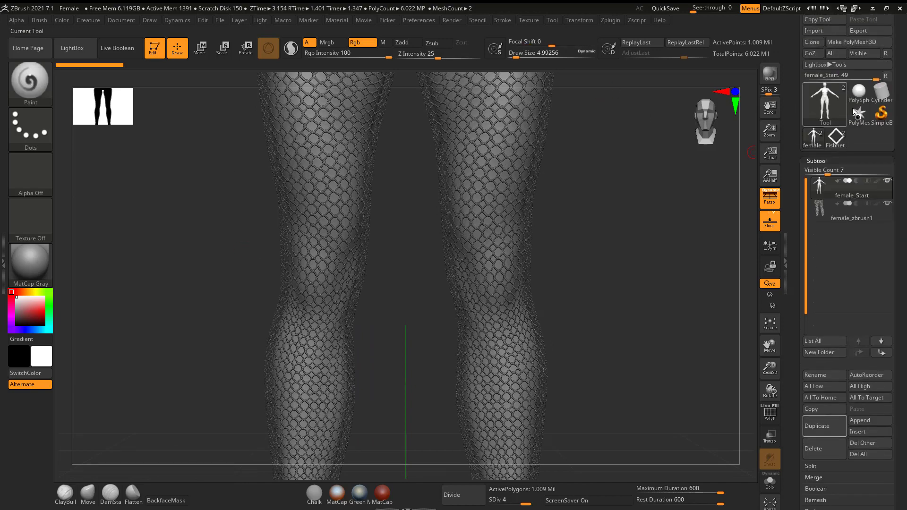
left_click(880, 116)
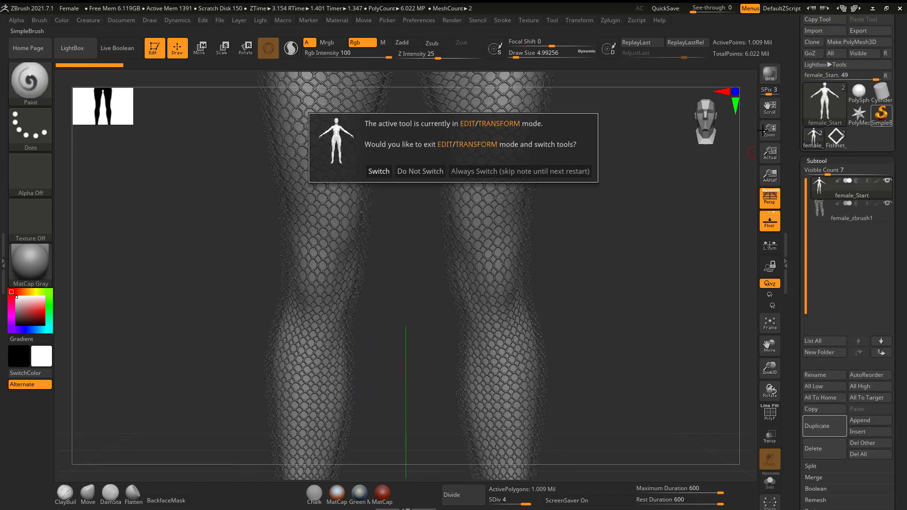
left_click(379, 171)
key("ctrl+n")
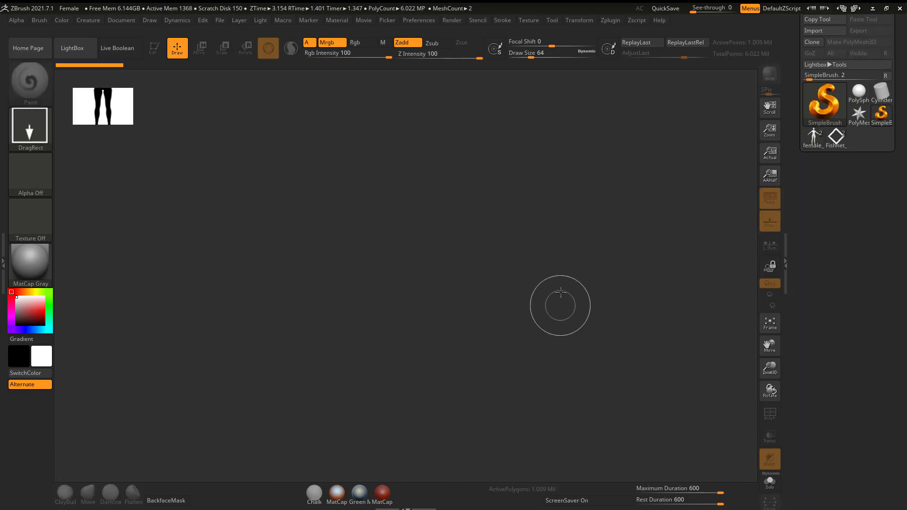
Step: Load the Female.ZPR project from LightBox and bring the whole lower body into view
left_click(86, 55)
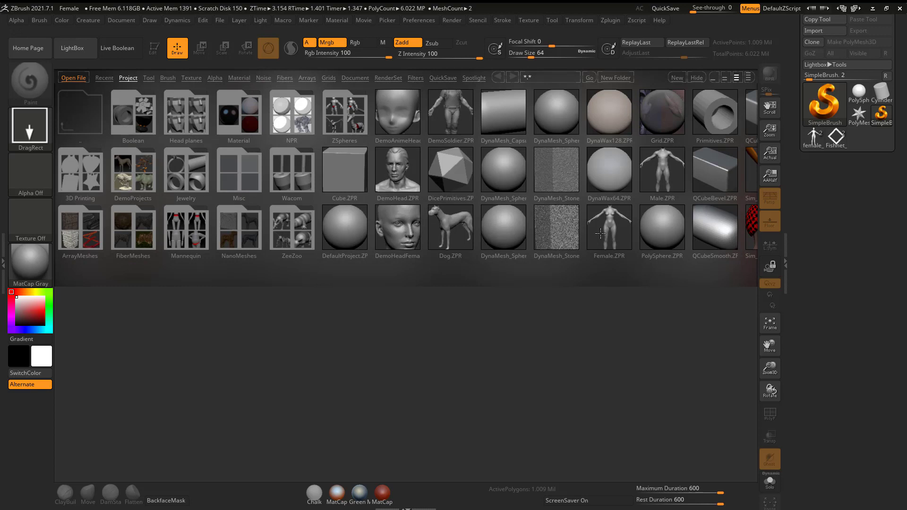
double_click(600, 233)
left_click(448, 287)
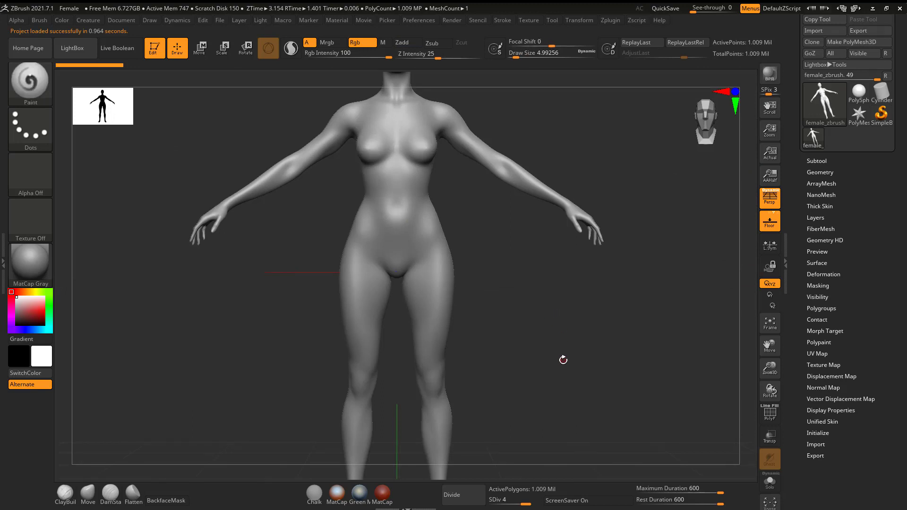
right_click_drag(563, 360, 545, 298, "ctrl")
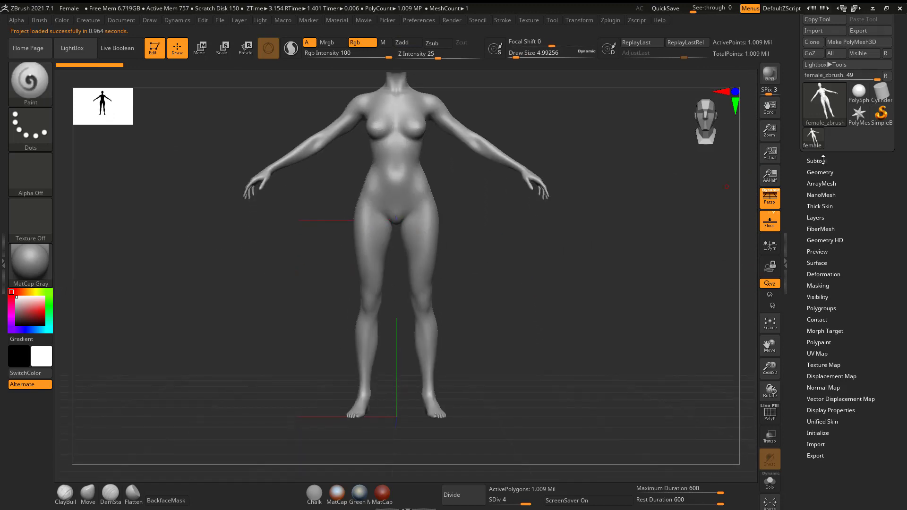
Step: Duplicate the female_zbrush subtool
left_click(817, 161)
left_click(817, 140)
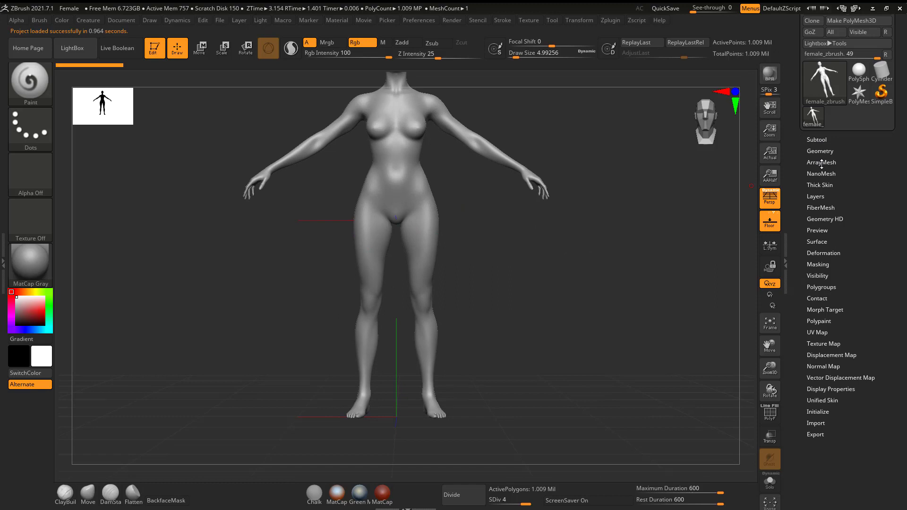
left_click(822, 152)
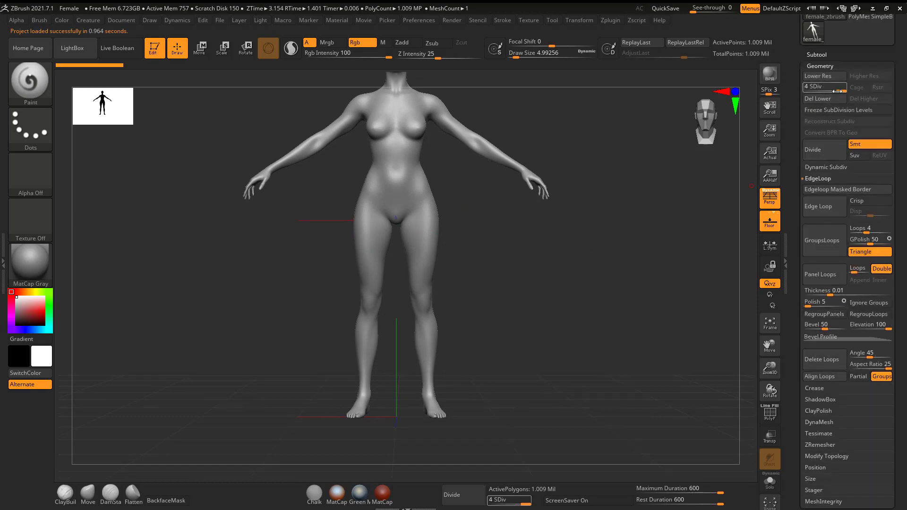
left_click(817, 54)
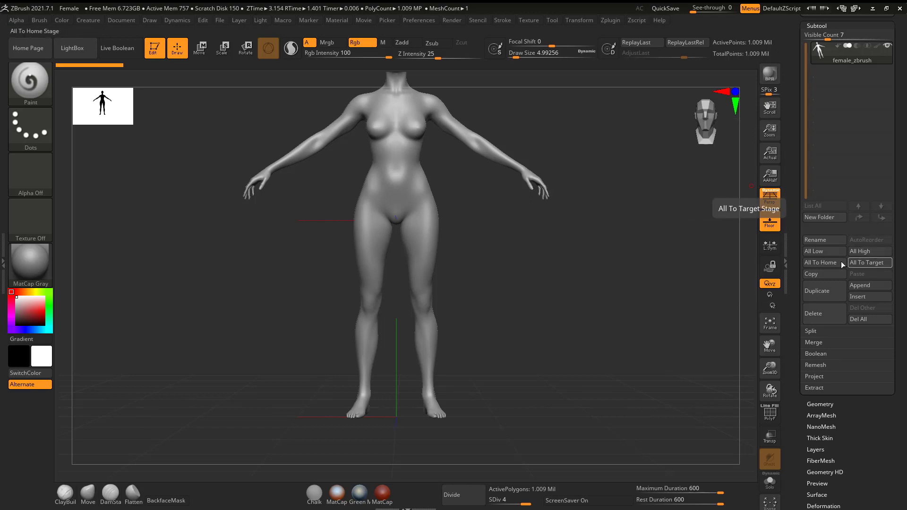
left_click(817, 26)
left_click(816, 26)
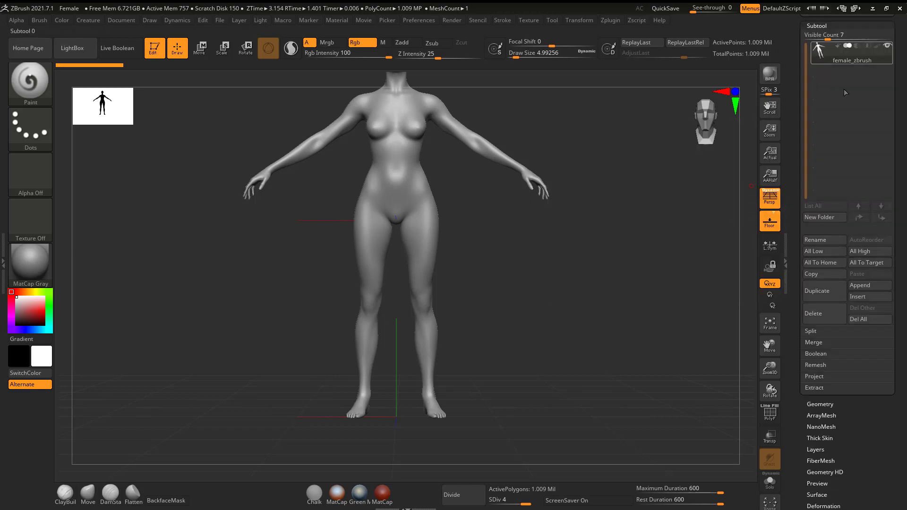
left_click(830, 291)
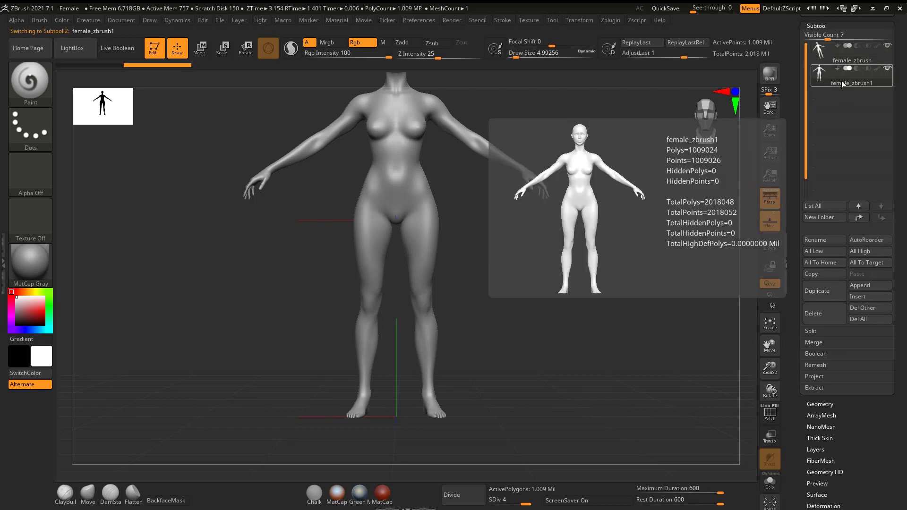
Step: Lower the duplicate female_zbrush1 to subdivision level 1 and hide the original female_zbrush subtool
left_click(817, 26)
left_click(820, 37)
left_click_drag(839, 57, 804, 57)
left_click(829, 26)
left_click(886, 45)
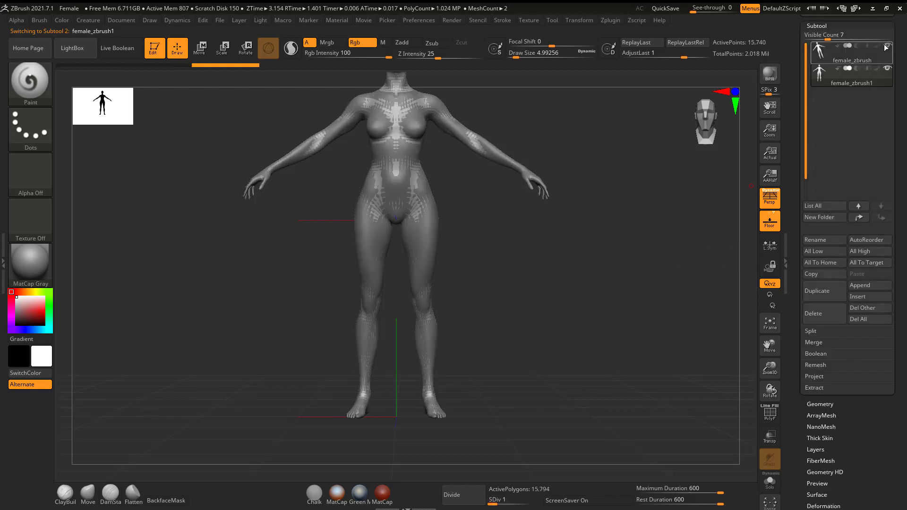
Step: Delete the higher subdivision levels of the duplicated body
left_click(826, 26)
left_click(825, 36)
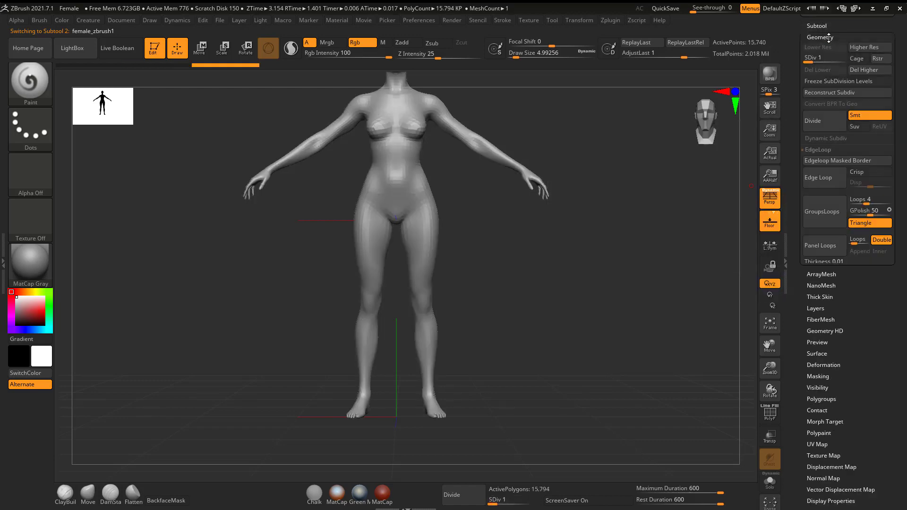
left_click(866, 73)
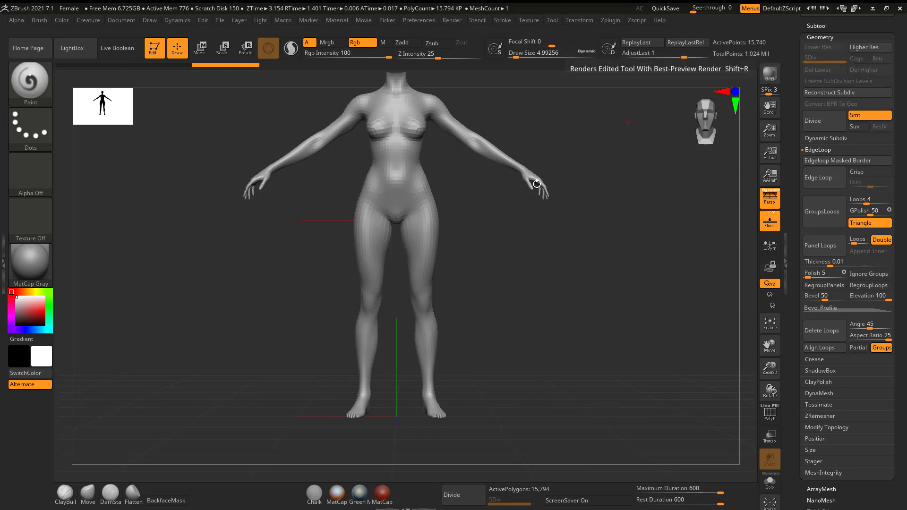
Step: Isolate the legs from the hips down to the ankles with a rectangular visibility selection and frame them
right_click_drag(472, 275, 502, 279, "ctrl")
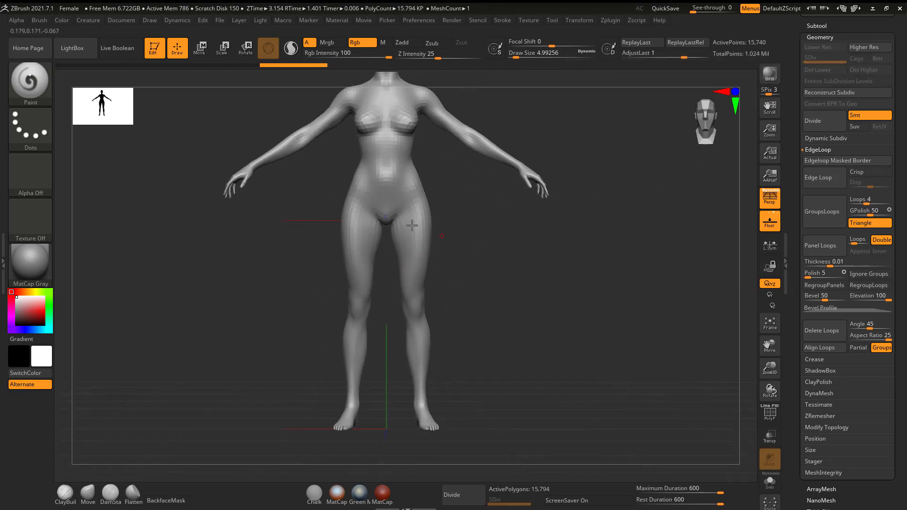
left_click_drag(452, 278, 448, 307)
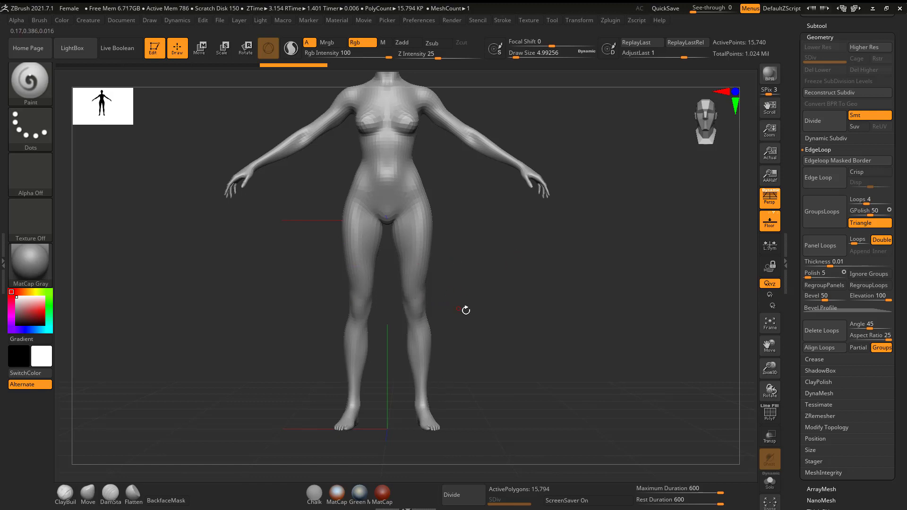
key("ctrl+shift")
left_click_drag(456, 398, 382, 188, "ctrl+shift")
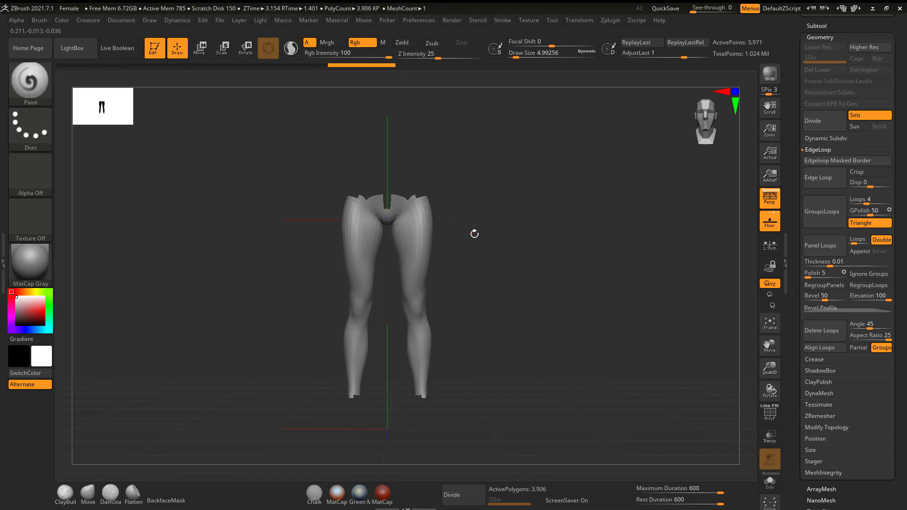
key("f")
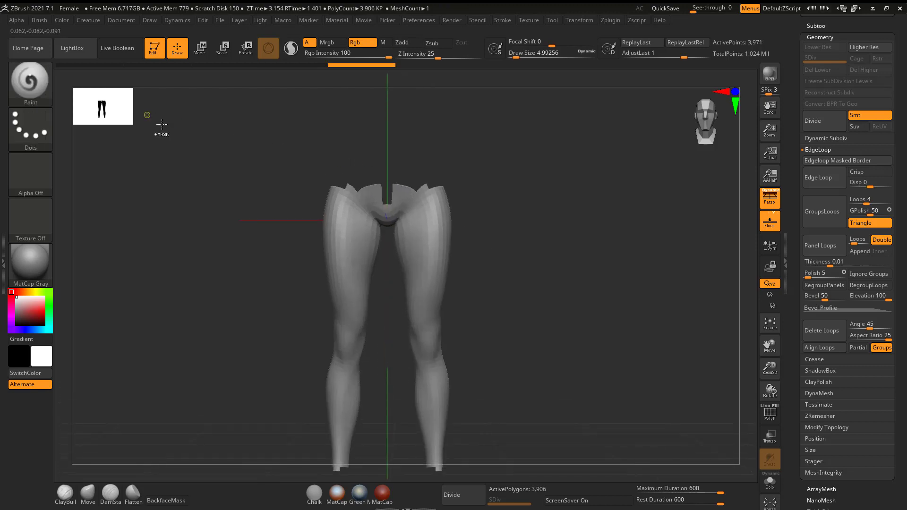
Step: Choose the SelectLasso brush and hide the hip and crotch polygons above the thighs
left_click(30, 81, "ctrl+shift")
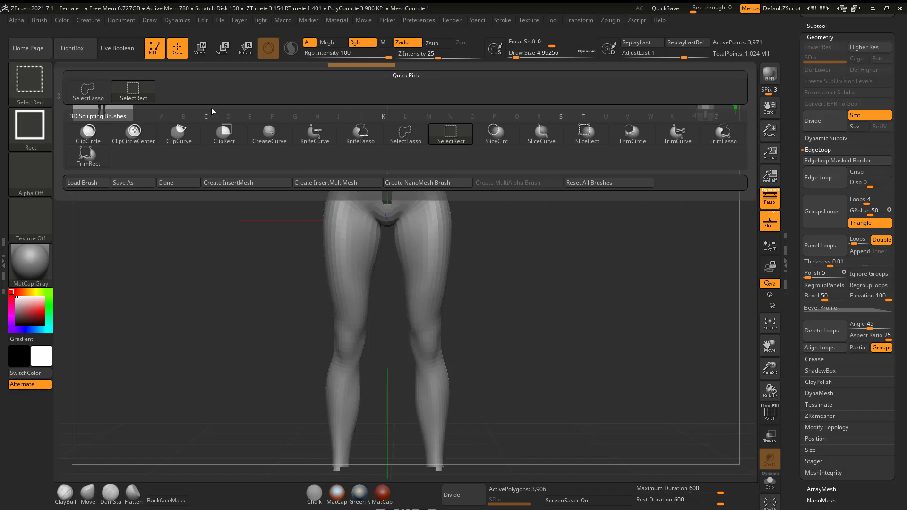
left_click(404, 141)
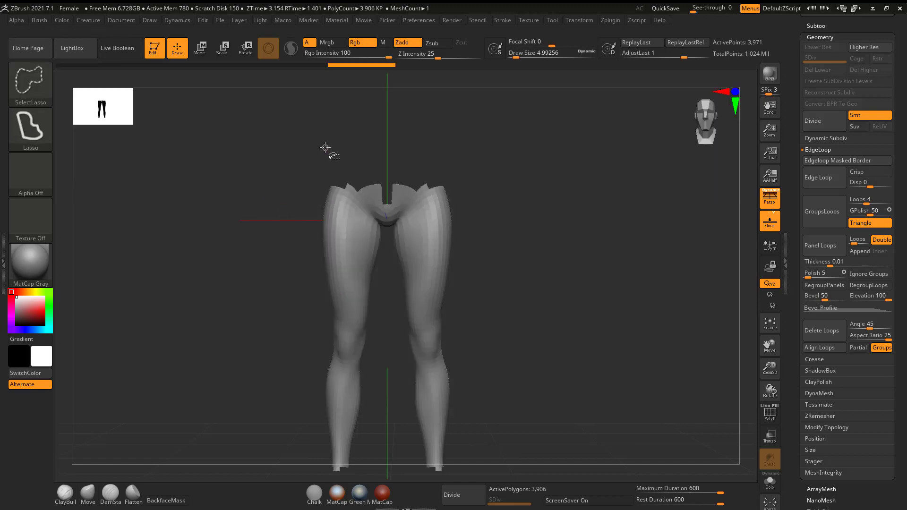
mouse_move(319, 193)
left_mouse_down("ctrl+alt+shift")
mouse_move(378, 238)
mouse_move(454, 204)
mouse_move(489, 149)
left_mouse_up("ctrl+alt+shift")
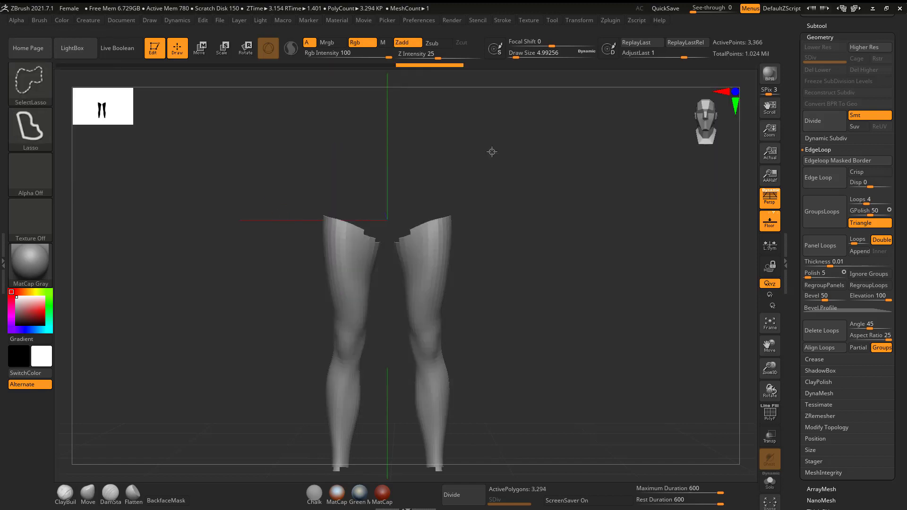
mouse_move(518, 219)
left_mouse_down()
mouse_move(526, 203)
mouse_move(510, 220)
left_mouse_up()
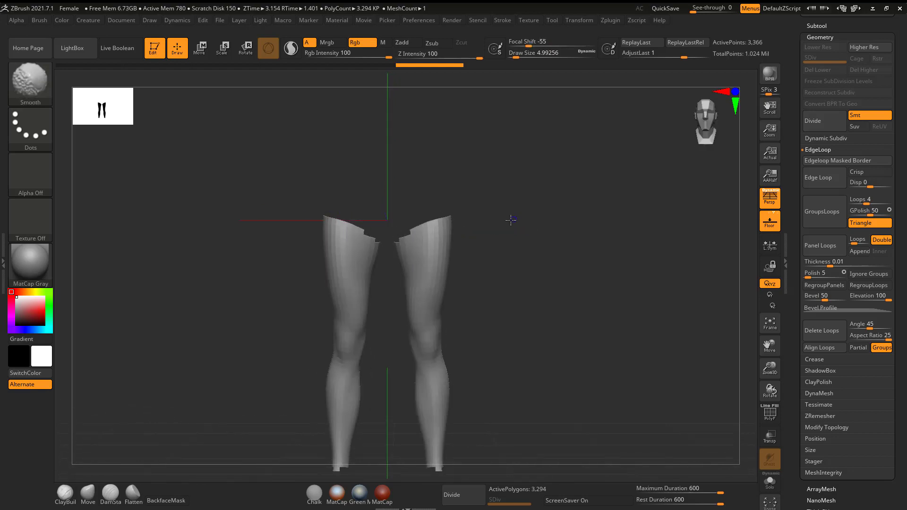
Step: Hide the stepped leftover polygons around the tops of both thighs, working from the front, side and back
mouse_move(401, 205)
left_mouse_down("ctrl+alt+shift")
mouse_move(395, 197)
mouse_move(399, 241)
mouse_move(434, 203)
mouse_move(478, 214)
left_mouse_up("ctrl+alt+shift")
left_click_drag(546, 217, 483, 214, "shift")
key("ctrl+shift")
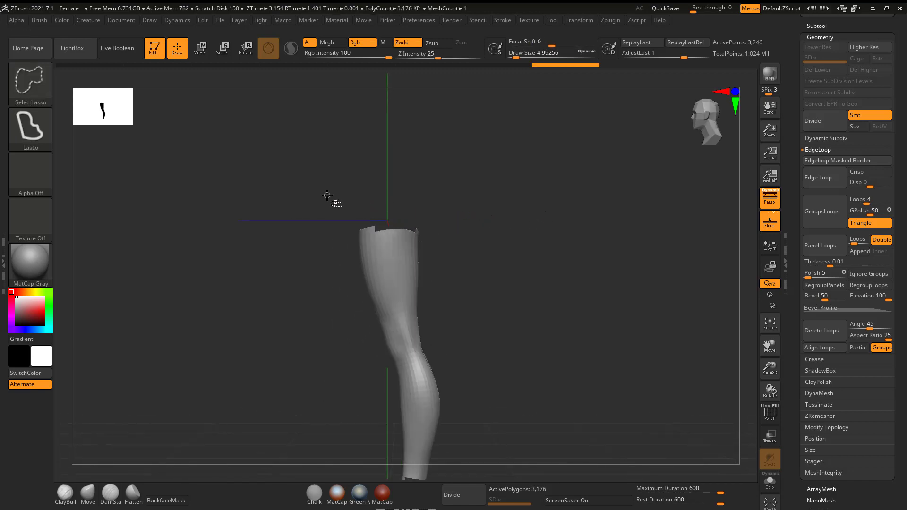
left_click_drag(353, 231, 379, 231, "ctrl+alt+shift")
left_click_drag(496, 206, 400, 208, "shift")
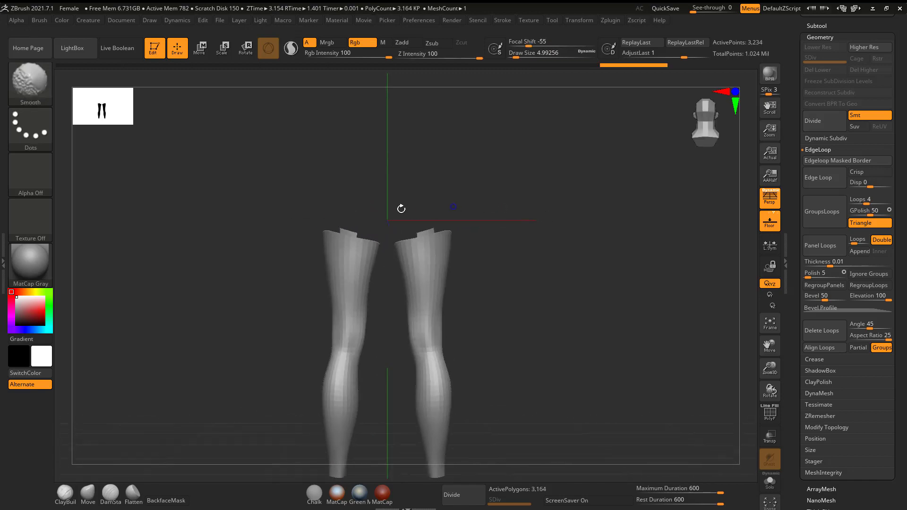
mouse_move(358, 232)
left_mouse_down("ctrl+shift")
mouse_move(355, 212)
mouse_move(343, 241)
left_mouse_up("ctrl+shift")
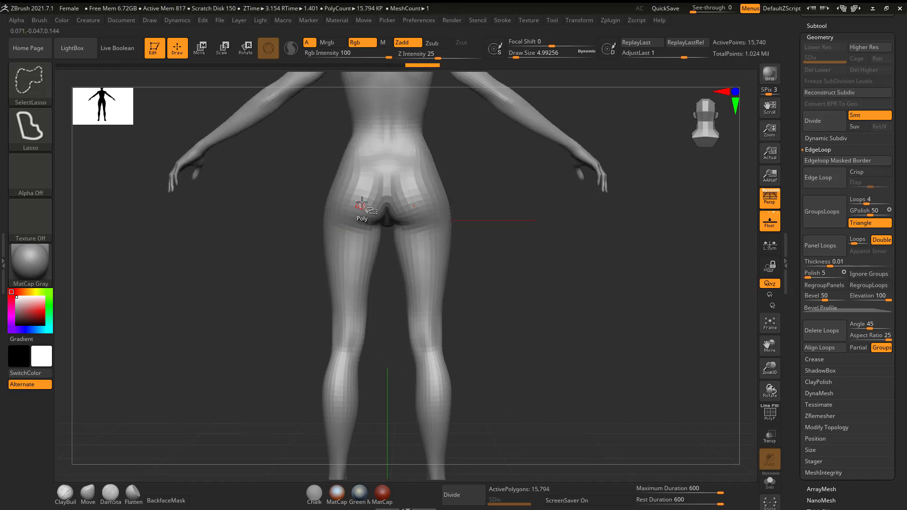
key("ctrl+z")
mouse_move(338, 208)
left_mouse_down("ctrl+shift")
mouse_move(333, 216)
mouse_move(336, 196)
mouse_move(324, 189)
mouse_move(376, 187)
left_mouse_up("ctrl+shift")
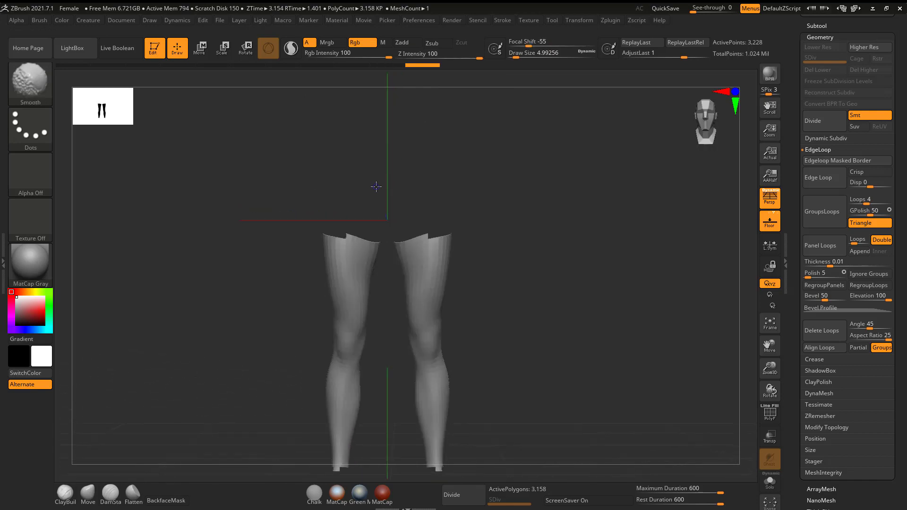
Step: Hide the remaining jagged polygons along the inner thigh tops and at the ankles, leaving clean leg borders
key("ctrl+shift")
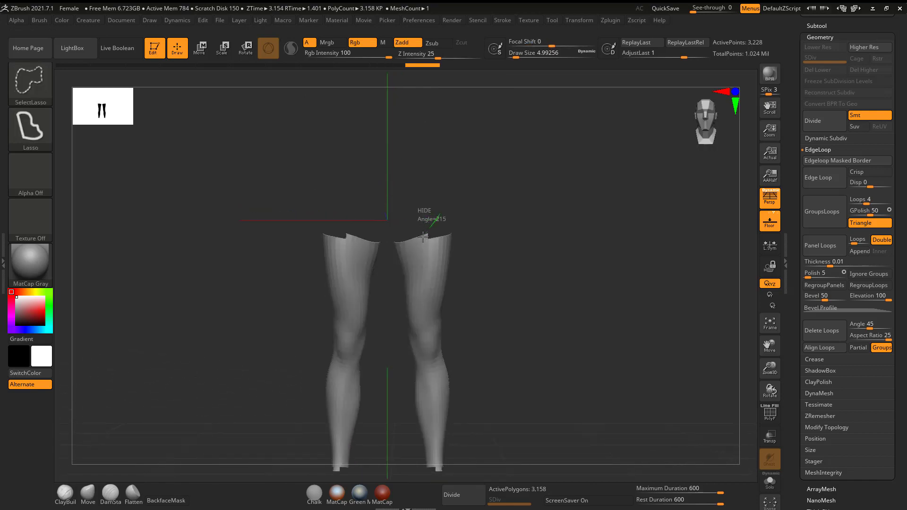
left_click_drag(409, 240, 409, 231, "ctrl+shift")
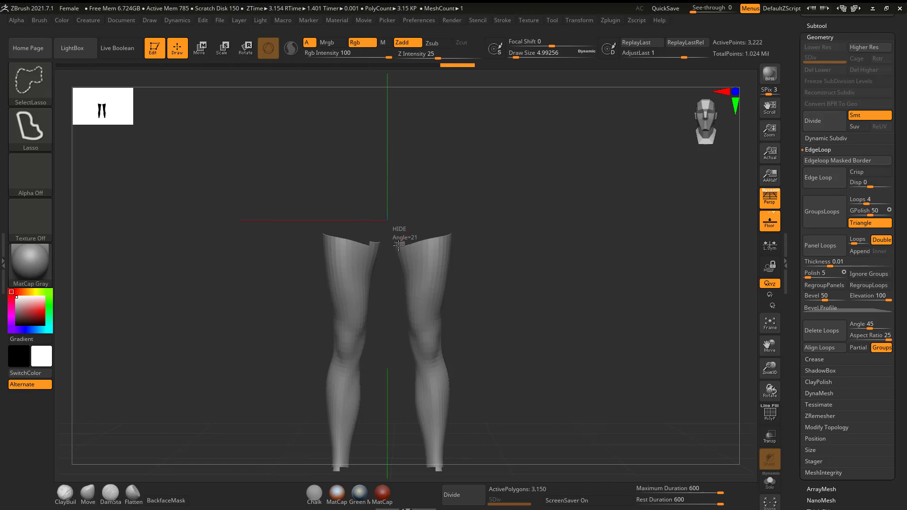
left_click(398, 245, "ctrl+shift")
key("ctrl+z")
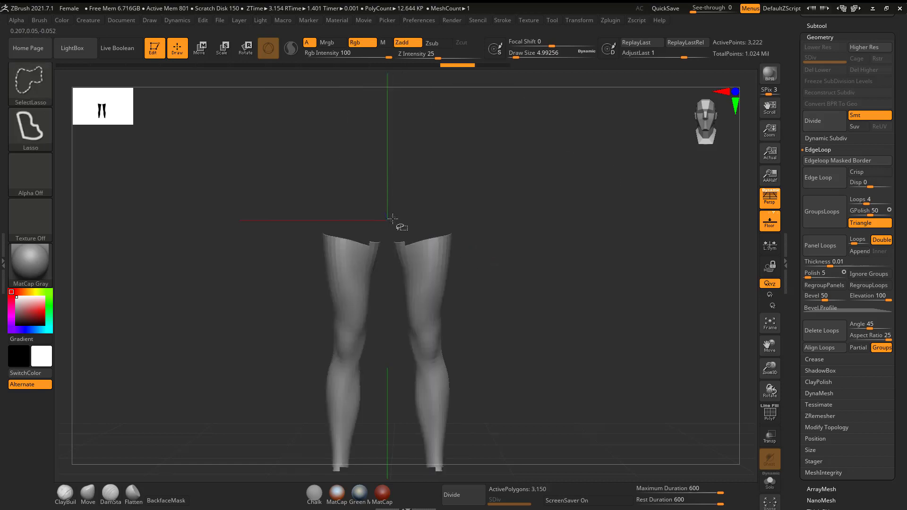
left_click_drag(405, 242, 407, 239, "ctrl+shift")
mouse_move(455, 202)
left_mouse_down()
mouse_move(690, 212)
mouse_move(611, 263)
mouse_move(581, 204)
mouse_move(581, 213)
left_mouse_up()
mouse_move(445, 410)
left_mouse_down("ctrl+alt+shift")
mouse_move(416, 401)
mouse_move(418, 390)
mouse_move(476, 366)
mouse_move(486, 372)
mouse_move(542, 329)
left_mouse_up("ctrl+alt+shift")
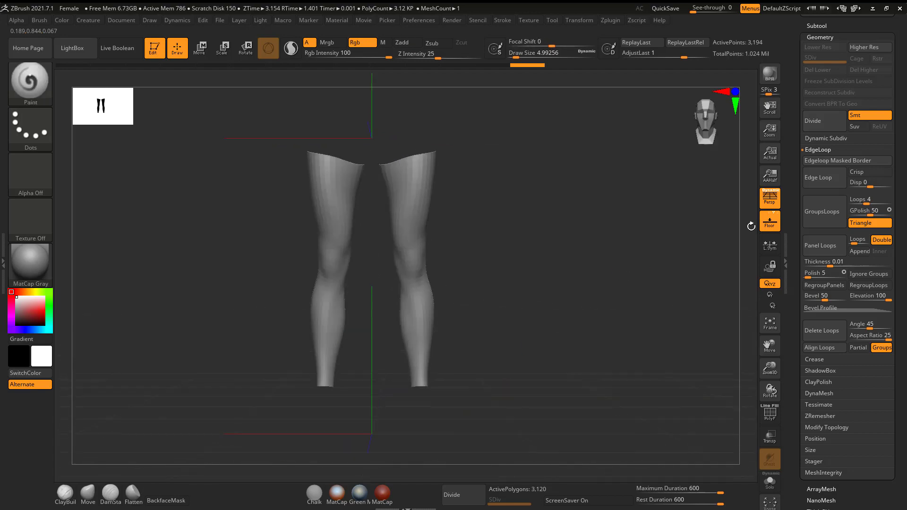
Step: Split the hidden body geometry off the legs into its own subtool and delete that split-off body
left_click(818, 26)
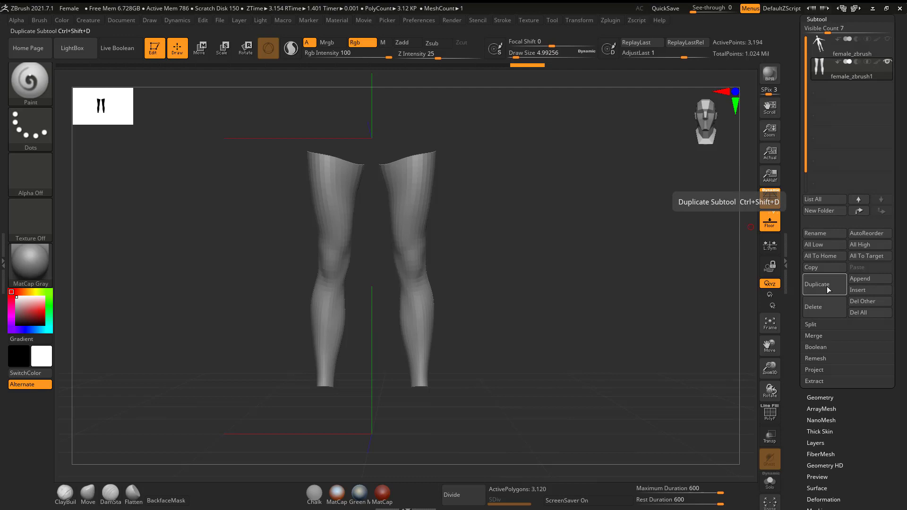
left_click(810, 325)
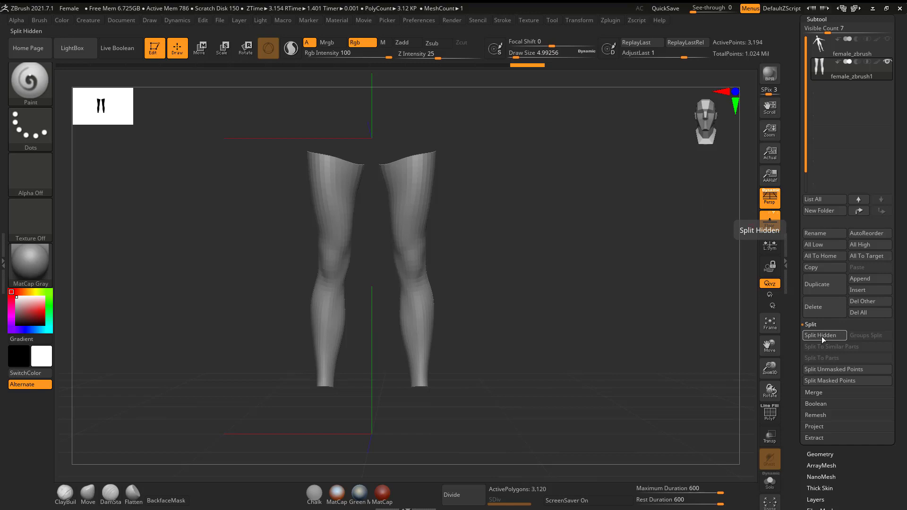
left_click(821, 336)
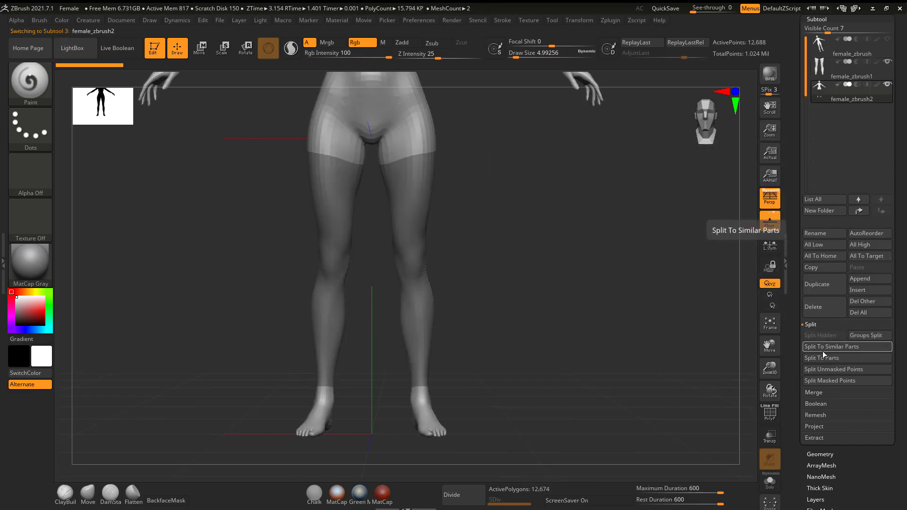
left_click(819, 310)
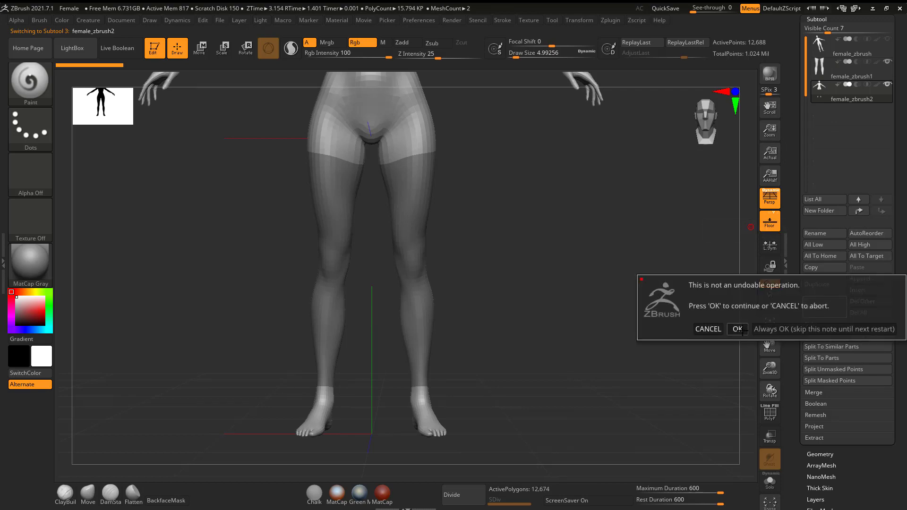
left_click(737, 329)
Step: Inspect the isolated legs with their polygon wireframe and show the original female_zbrush body together with them
left_click(886, 40)
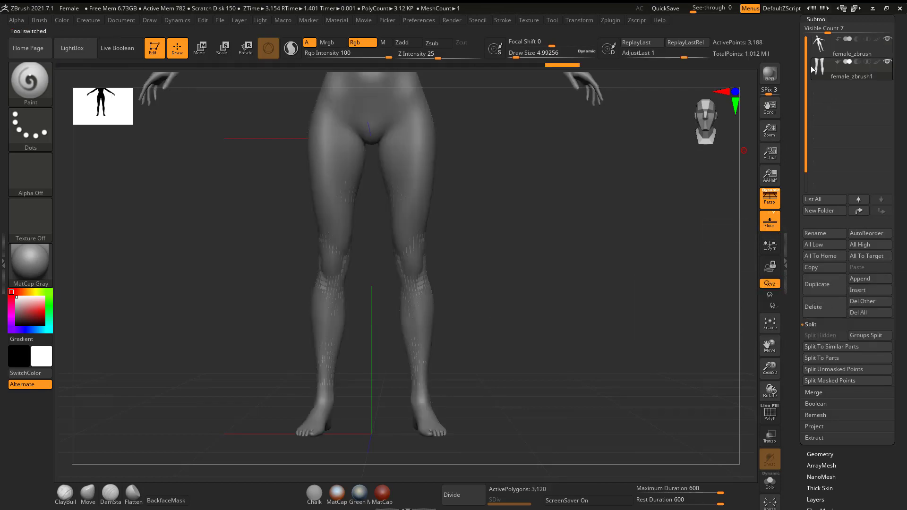
left_click(887, 39)
left_click_drag(483, 239, 504, 253, "alt")
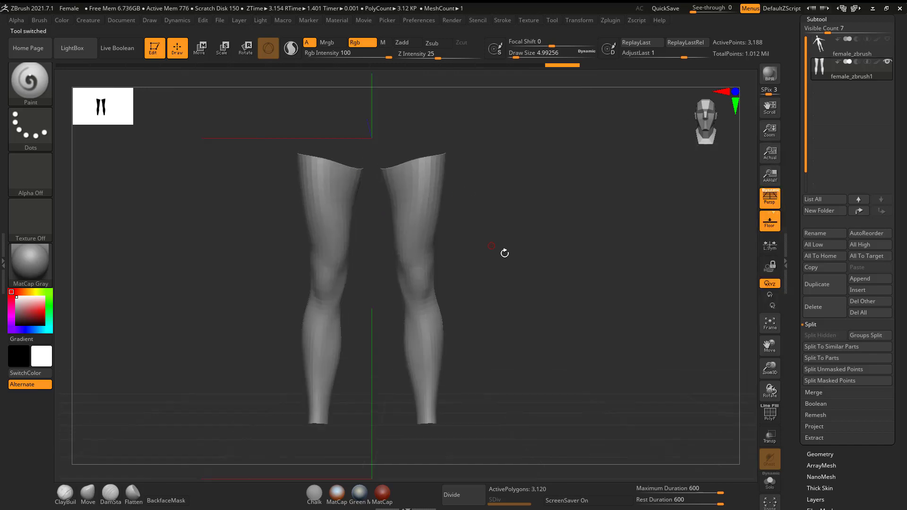
left_click(773, 415)
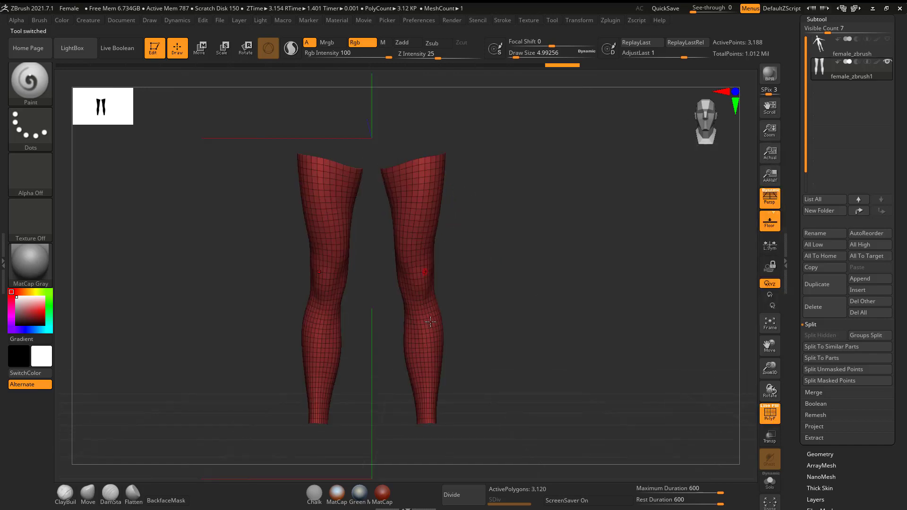
left_click(771, 417)
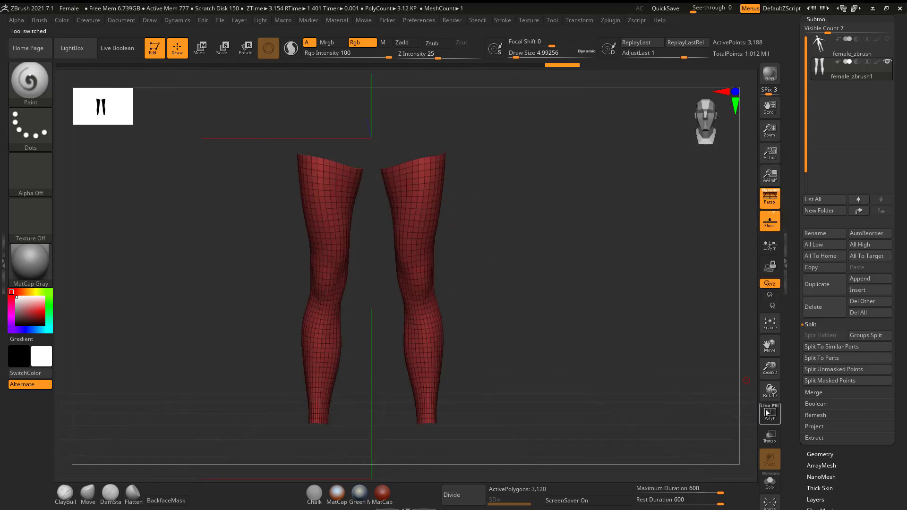
left_click(887, 38)
right_click_drag(538, 258, 530, 258, "ctrl")
scroll(548, 218, "up", 4)
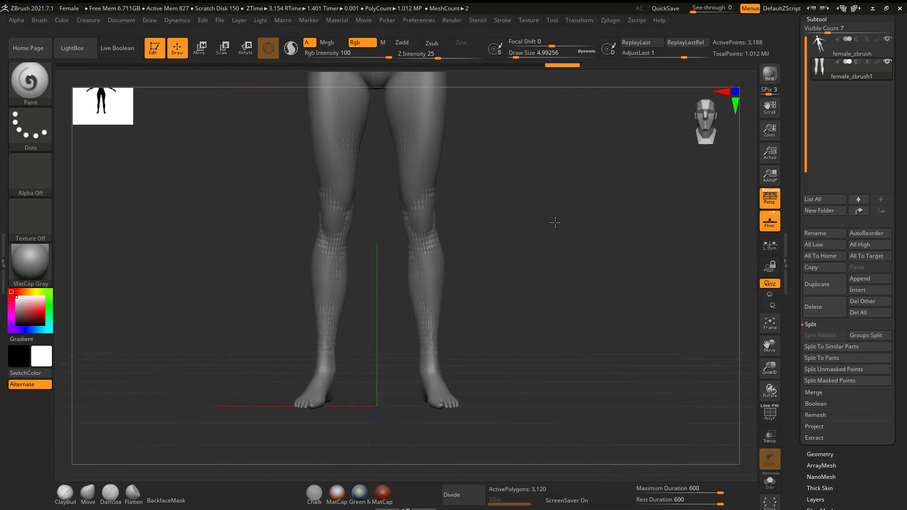
Step: Switch to Maya, maximize its window and create a polygon plane
mouse_move(30, 81)
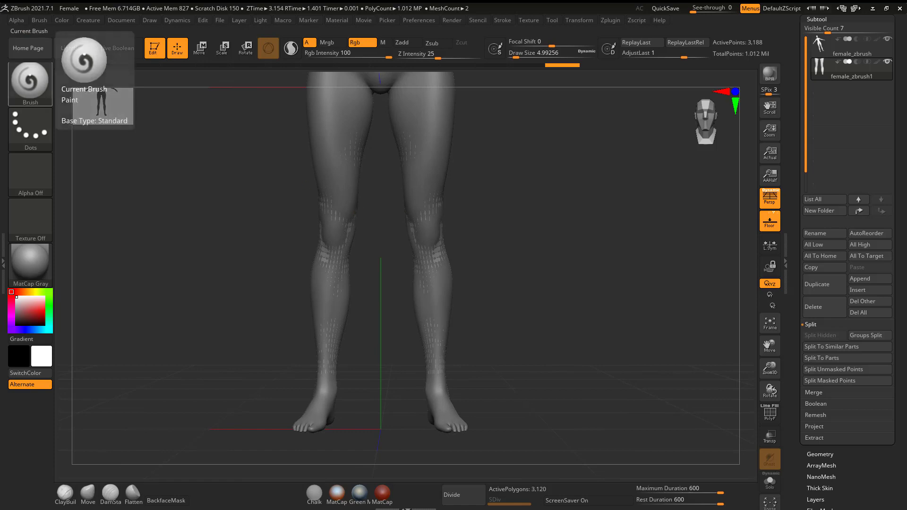
left_click_drag(0, 9, 425, 45)
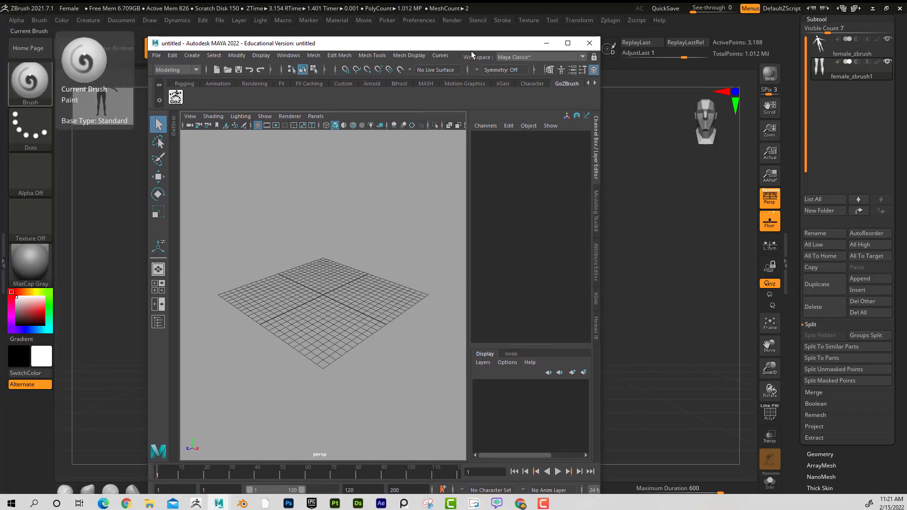
left_click(568, 44)
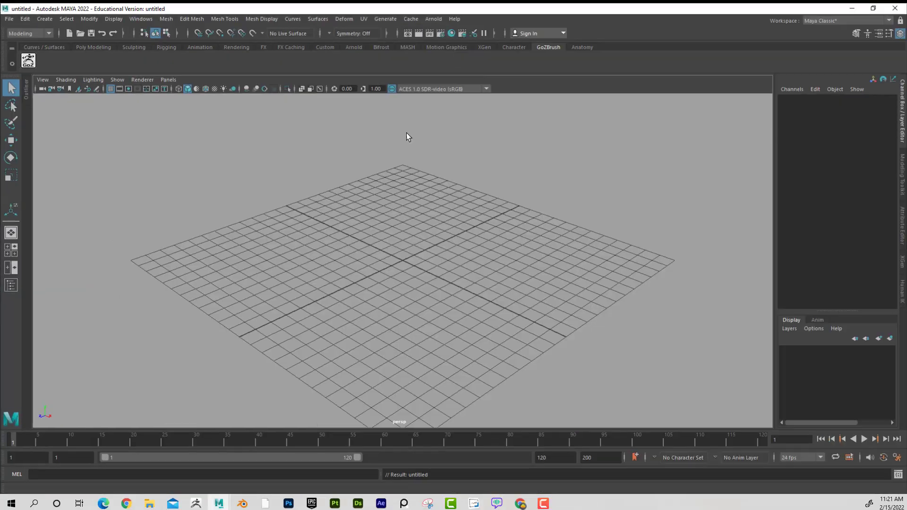
left_click(44, 19)
mouse_move(72, 52)
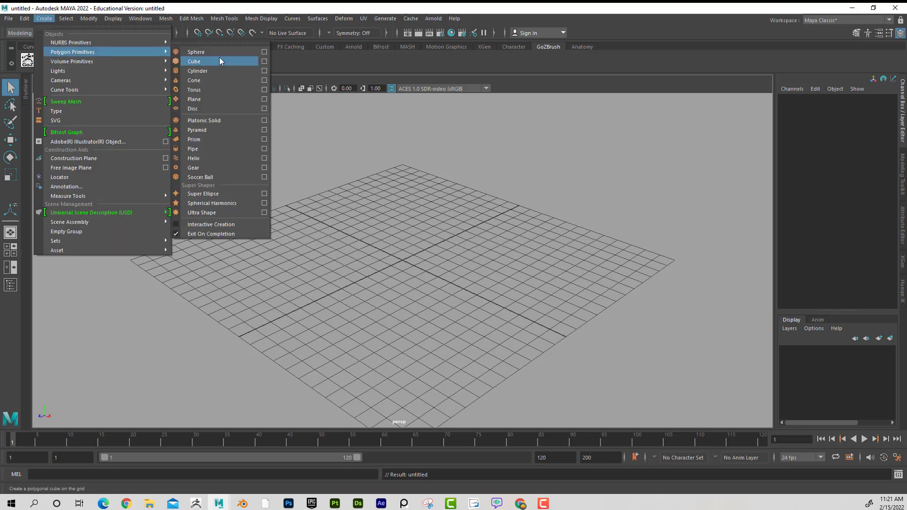
left_click(225, 97)
Step: Set the plane's Subdivisions Width and Subdivisions Height to 8
left_click_drag(335, 227, 392, 279, "alt")
mouse_move(496, 288)
right_mouse_down("alt")
mouse_move(581, 293)
mouse_move(501, 291)
right_mouse_up("alt")
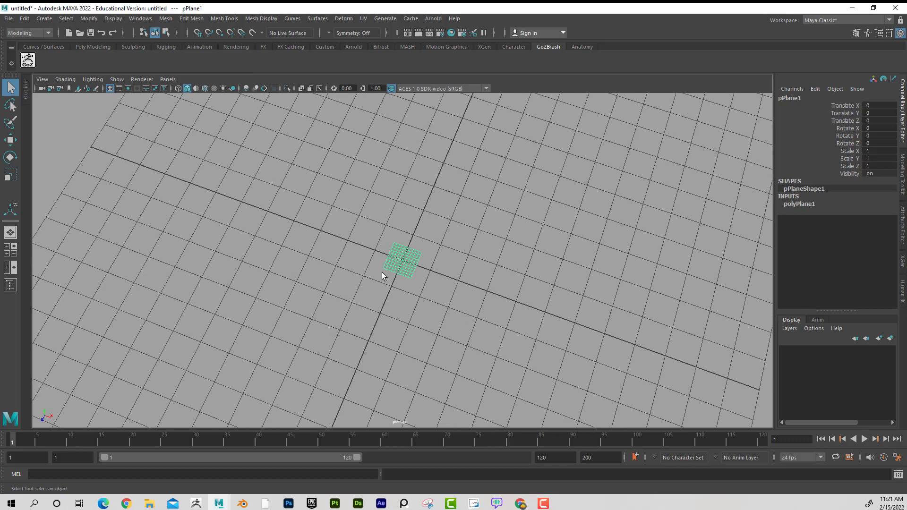
right_click_drag(381, 272, 721, 227, "alt")
right_click_drag(371, 288, 491, 279, "alt")
left_click_drag(436, 267, 461, 272, "alt")
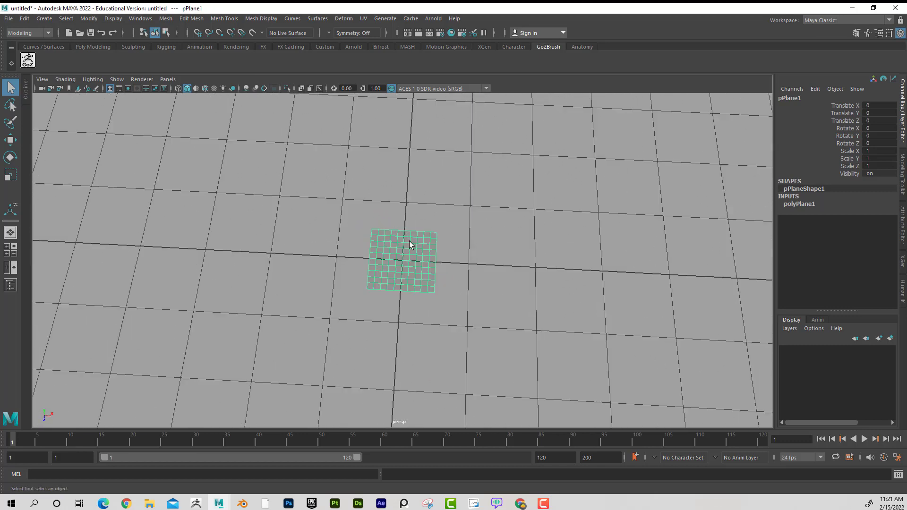
left_click(791, 204)
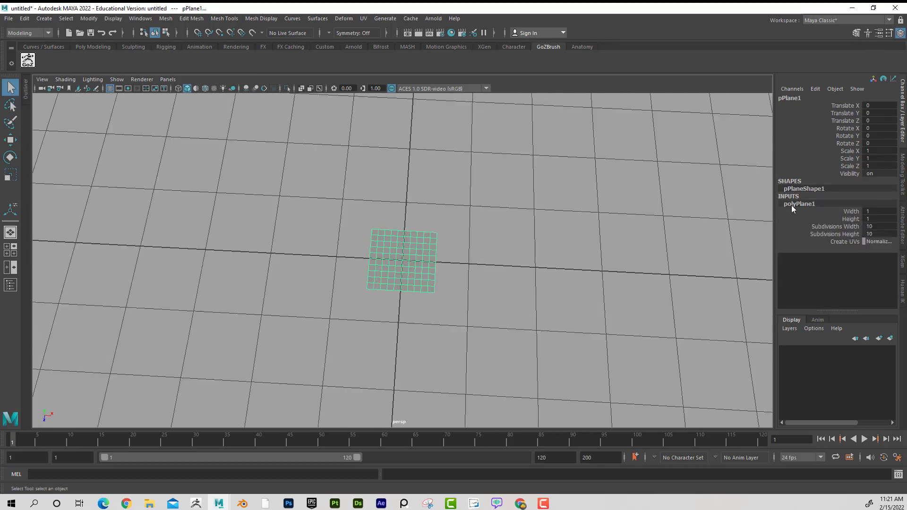
left_click(883, 233)
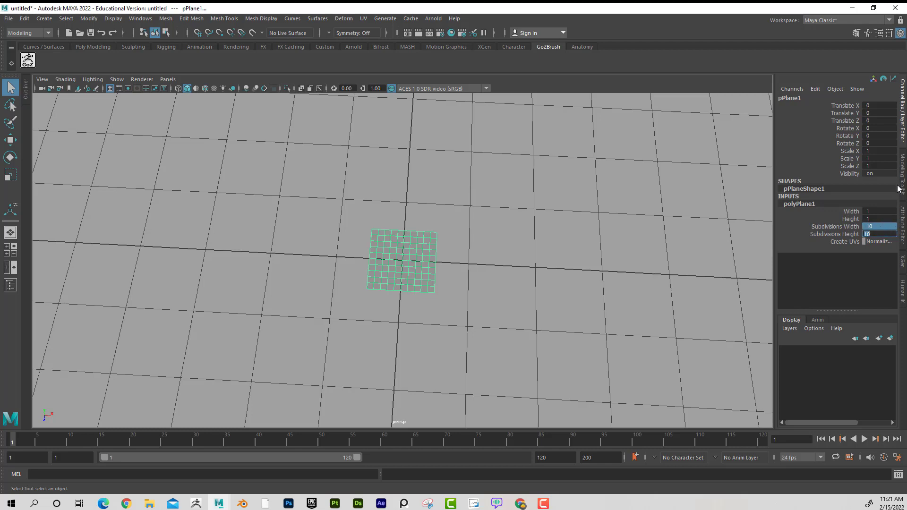
key("Return")
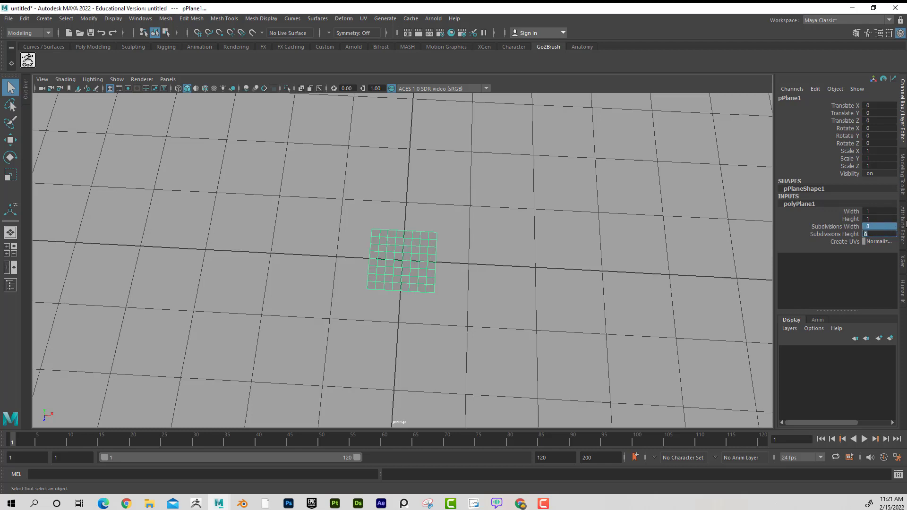
Step: Delete all inner faces of the plane, leaving a square frame one face wide
right_click_drag(387, 252, 493, 261, "alt")
middle_click_drag(493, 260, 506, 224, "alt")
right_click_drag(506, 224, 628, 248, "alt")
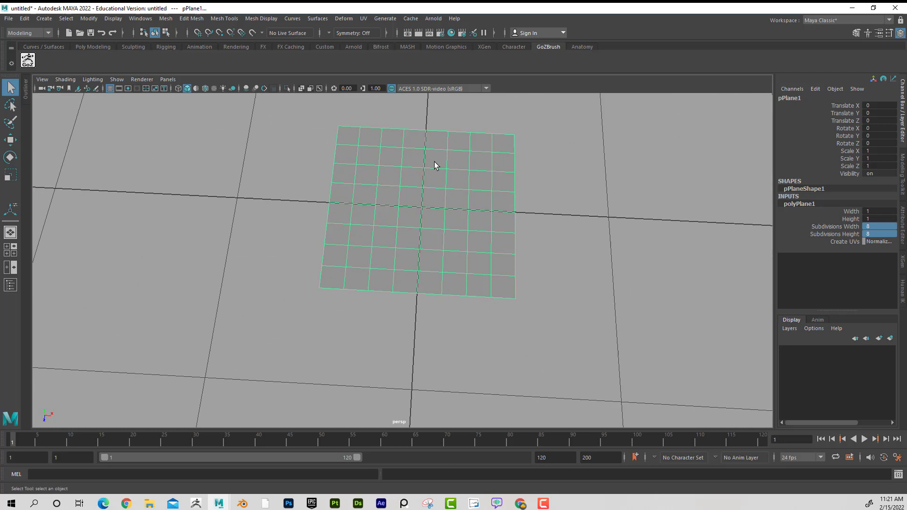
right_click_drag(372, 168, 373, 200)
left_click_drag(367, 154, 478, 263)
key("Delete")
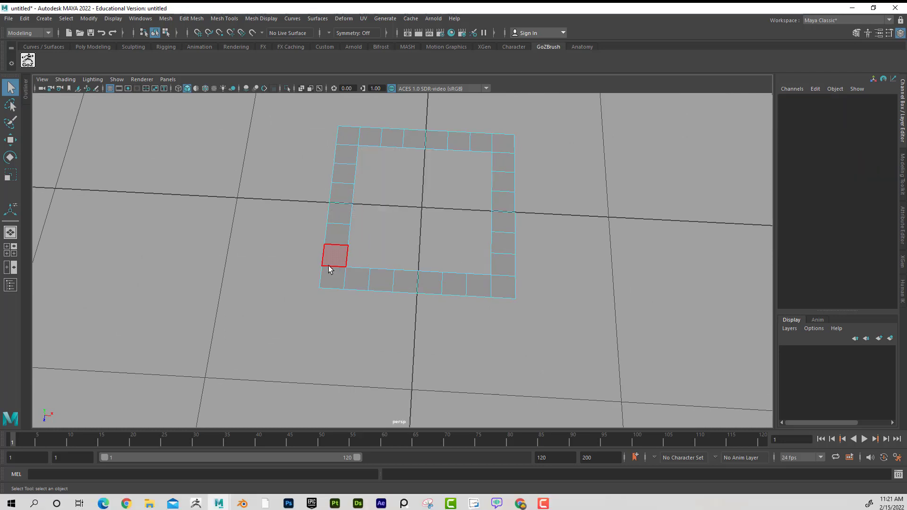
Step: Use the Target Weld tool to merge the outer vertices beside one corner of the frame into that corner vertex
right_click_drag(329, 269, 286, 244)
middle_click_drag(366, 315, 389, 293, "alt")
right_click_drag(388, 293, 419, 297, "alt")
left_click_drag(381, 275, 395, 285, "alt")
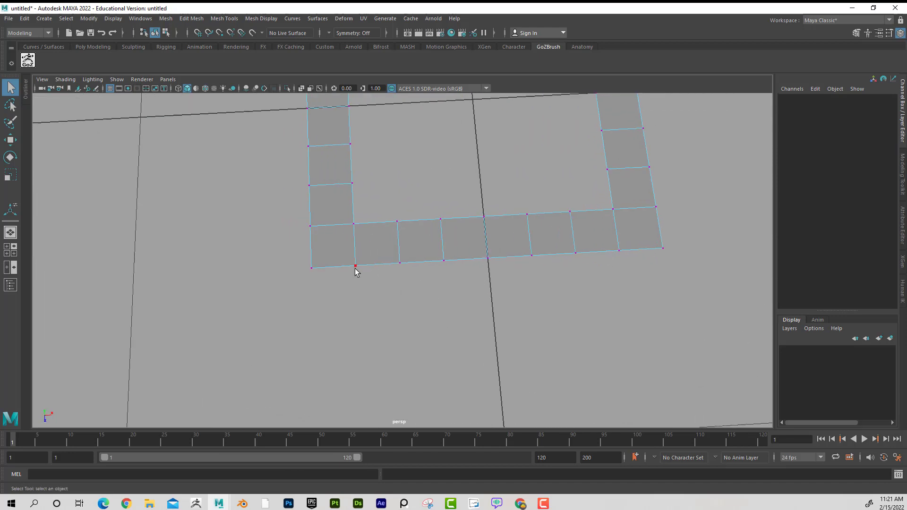
left_click(356, 267)
left_click(191, 19)
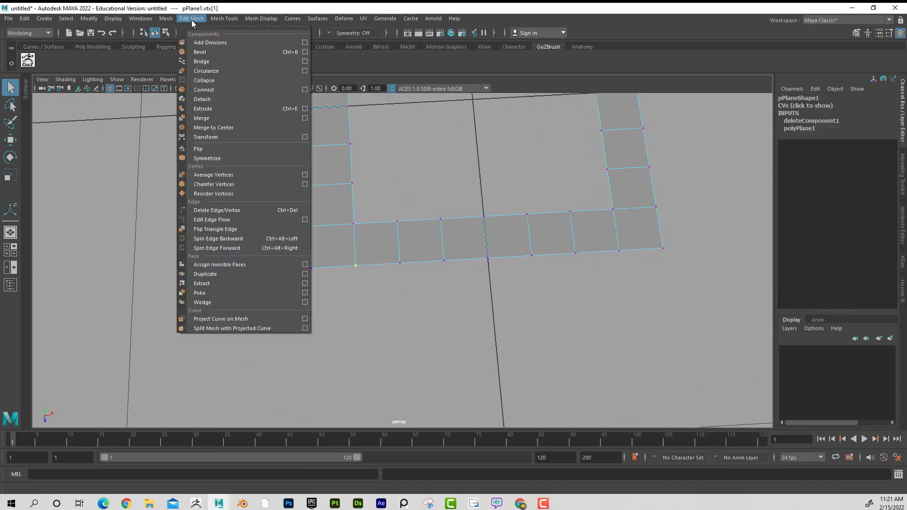
mouse_move(224, 19)
left_click(222, 174)
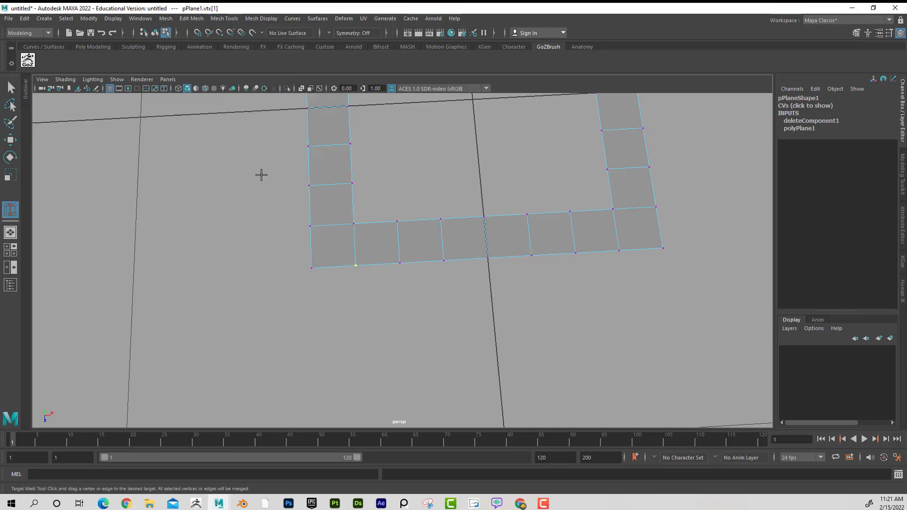
left_click_drag(313, 266, 311, 267)
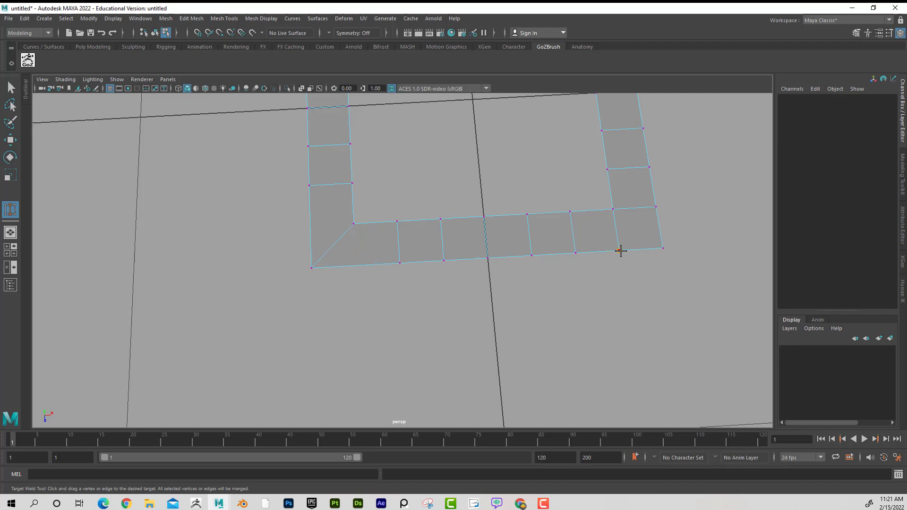
Step: Weld the neighbouring outer vertices into the three remaining corners of the frame and return to the Select tool
middle_click_drag(659, 244, 683, 340, "alt")
right_click_drag(682, 340, 614, 199, "alt")
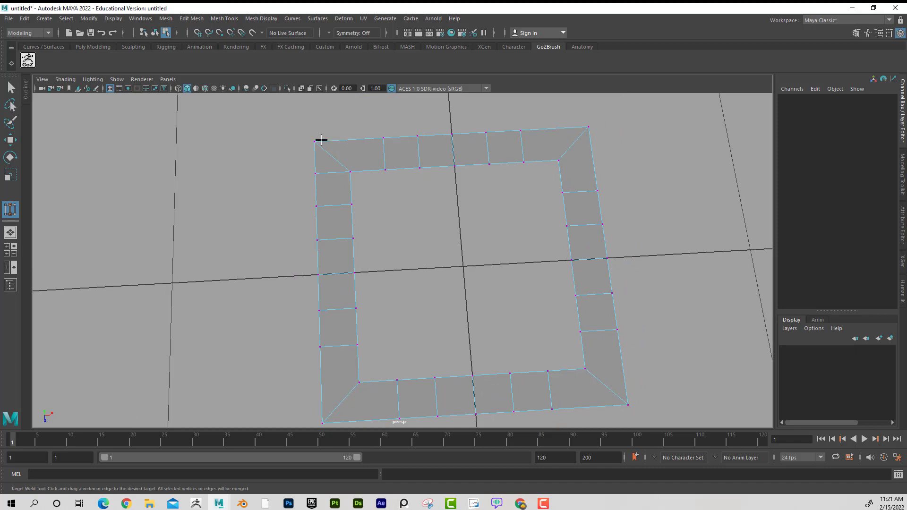
left_click_drag(310, 137, 312, 140)
left_click_drag(460, 229, 348, 220, "alt")
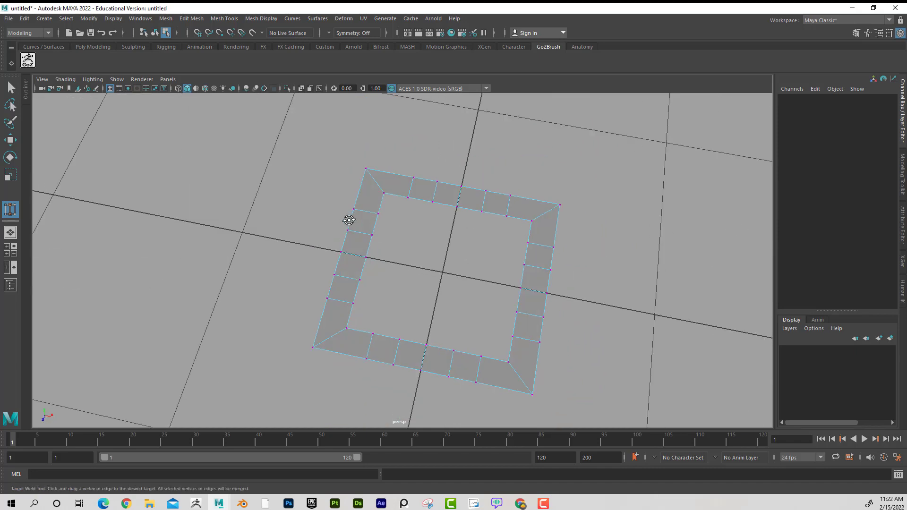
right_click_drag(348, 220, 443, 240, "alt")
middle_click_drag(443, 241, 434, 190, "alt")
key("q")
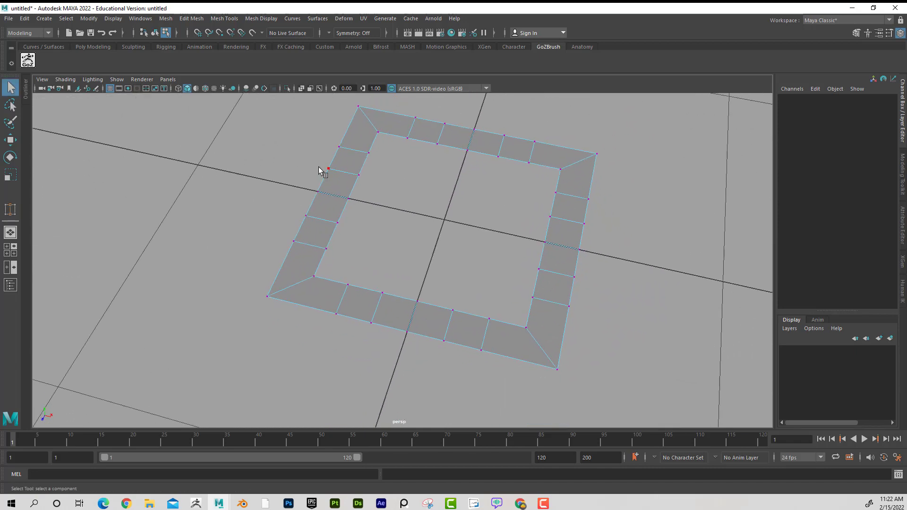
Step: Show the frame's vertex faces to inspect its welded corners and edges, and return to object mode
right_click_drag(327, 165, 283, 178)
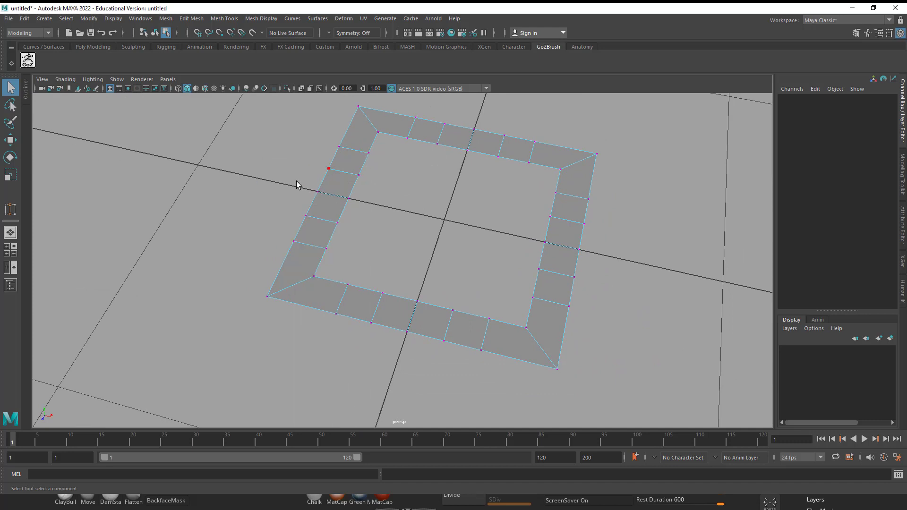
left_click_drag(296, 180, 330, 273, "alt")
right_click_drag(331, 273, 354, 279, "alt")
middle_click_drag(354, 279, 447, 189, "alt")
right_click_drag(439, 286, 464, 294, "alt")
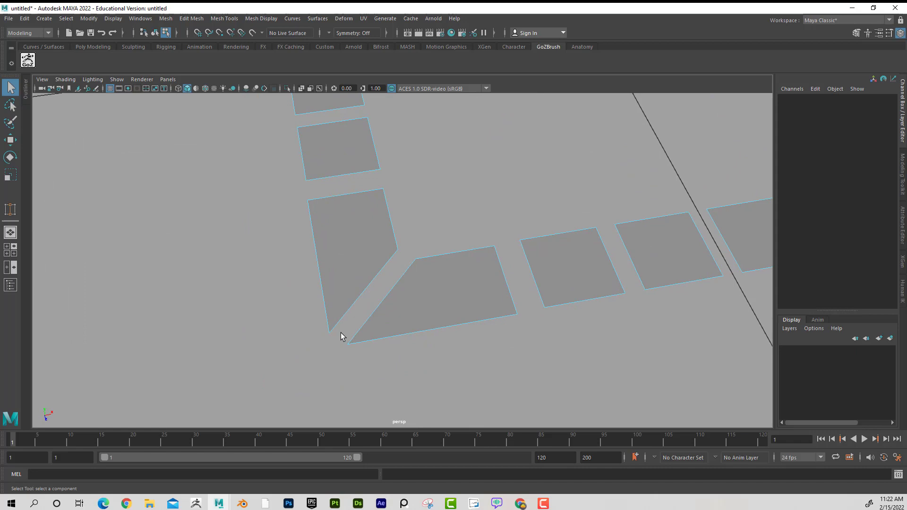
right_click_drag(451, 258, 415, 255, "alt")
left_click_drag(415, 255, 531, 251, "alt")
middle_click_drag(530, 251, 427, 161, "alt")
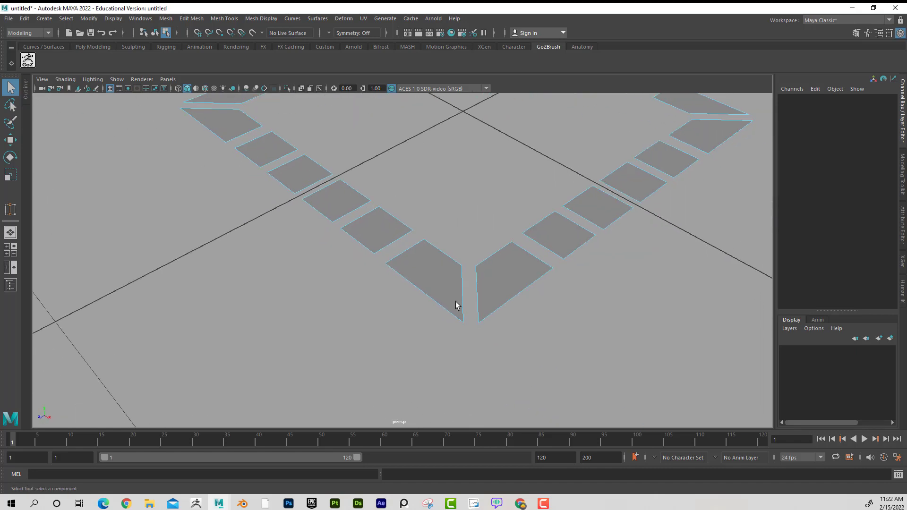
right_click_drag(473, 303, 522, 243, "alt")
left_click_drag(522, 242, 543, 260, "alt")
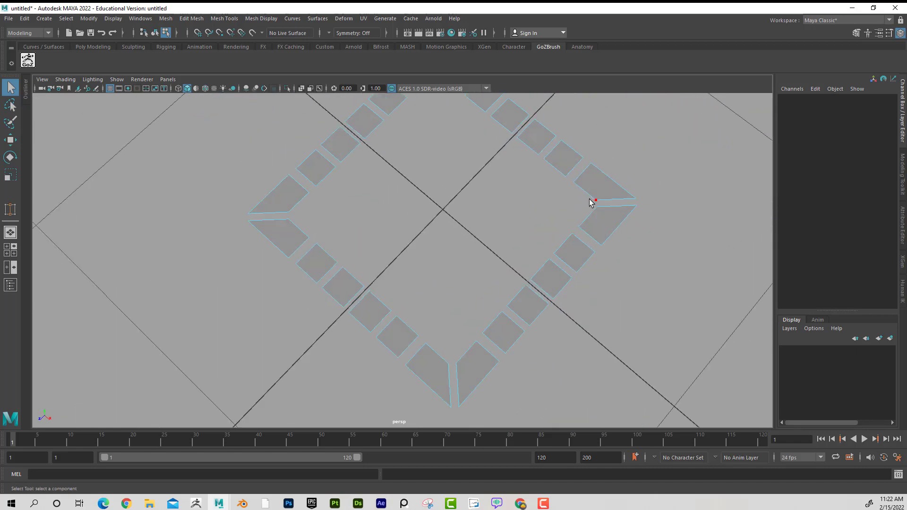
left_click_drag(474, 222, 396, 194, "alt")
right_click_drag(396, 193, 435, 194, "alt")
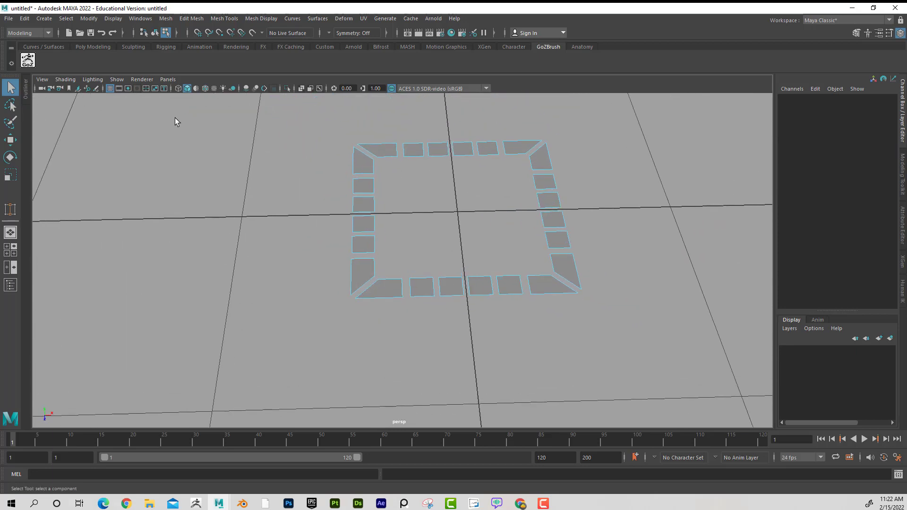
right_click_drag(396, 153, 426, 145)
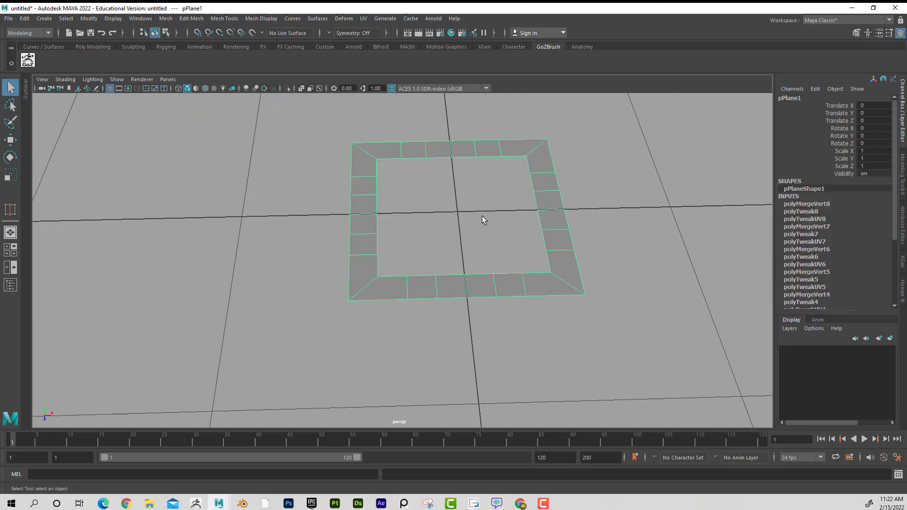
Step: Switch the viewport to the top view, framed on the square frame
left_click_drag(482, 217, 422, 199, "alt")
middle_click_drag(482, 214, 449, 203, "alt")
scroll(449, 202, "down", 1)
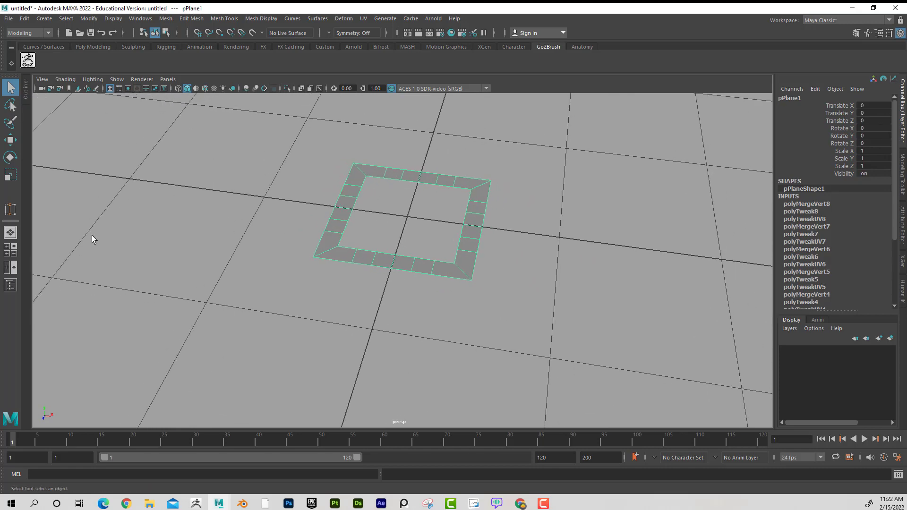
left_click_drag(390, 274, 193, 232, "alt")
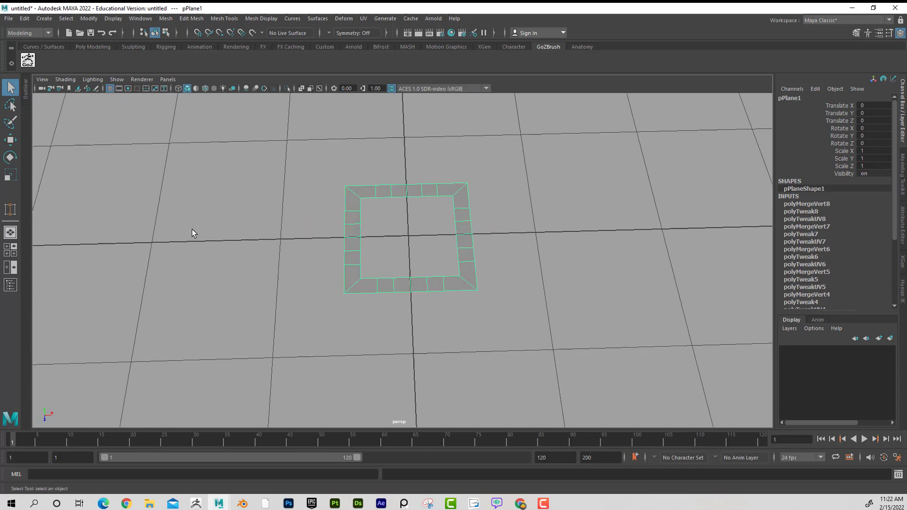
left_click(10, 250)
key("space")
right_click_drag(264, 225, 496, 276, "alt")
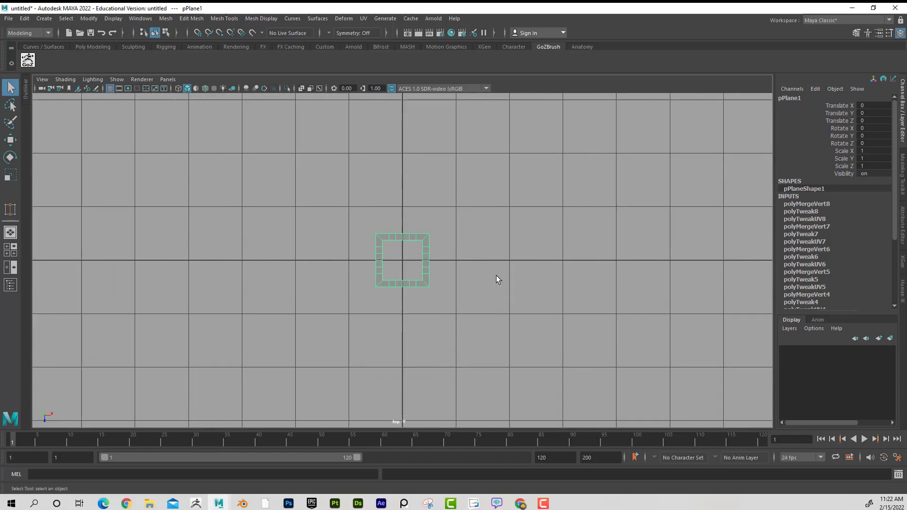
middle_click_drag(495, 277, 498, 246, "alt")
right_click_drag(498, 245, 622, 248, "alt")
middle_click_drag(412, 240, 387, 267, "alt")
Step: Rotate the square frame 45 degrees about the Y axis so it forms a diamond
left_click(10, 158)
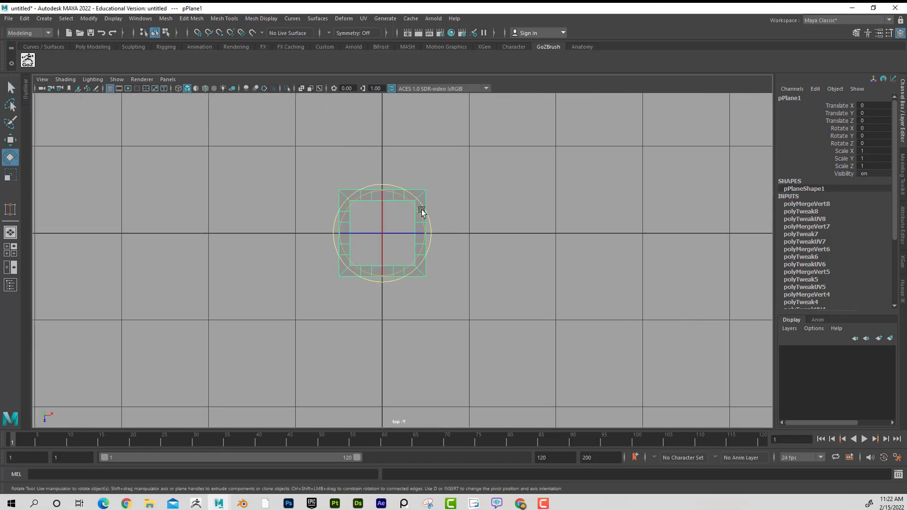
left_click_drag(412, 211, 423, 235)
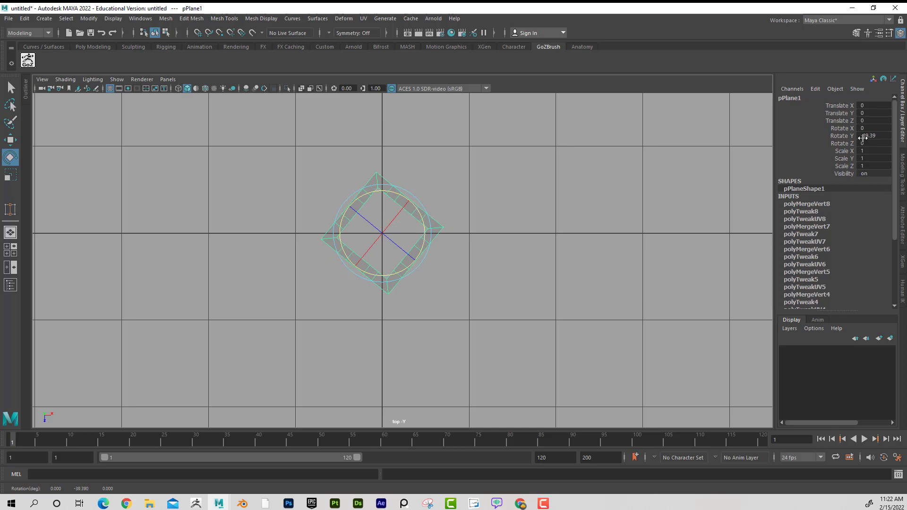
type("45")
key("Return")
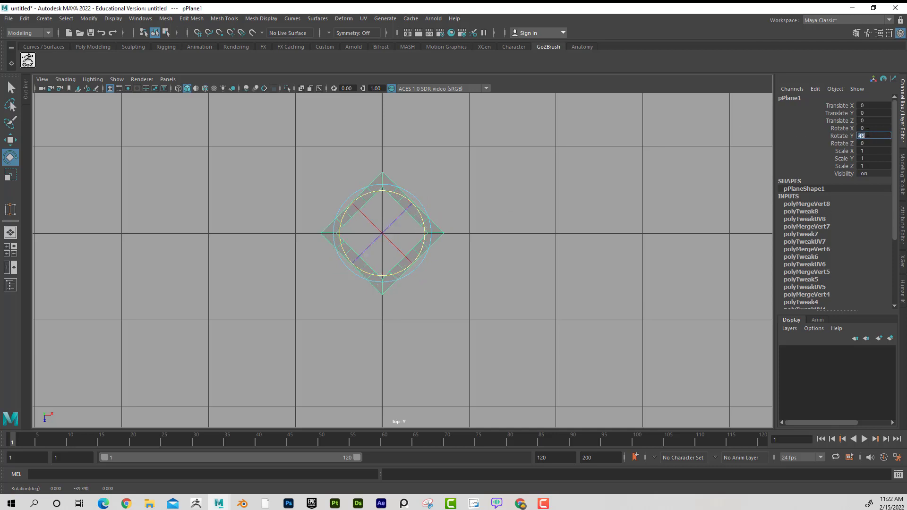
Step: Delete the diamond frame's construction history and freeze its transformations
right_click_drag(569, 251, 594, 251, "alt")
middle_click_drag(502, 207, 502, 230, "alt")
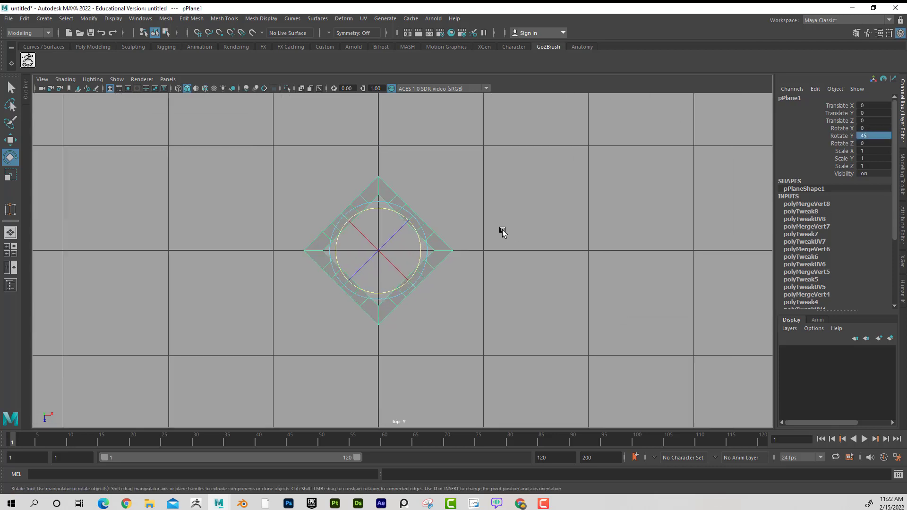
right_click_drag(503, 230, 476, 230, "alt")
left_click(25, 19)
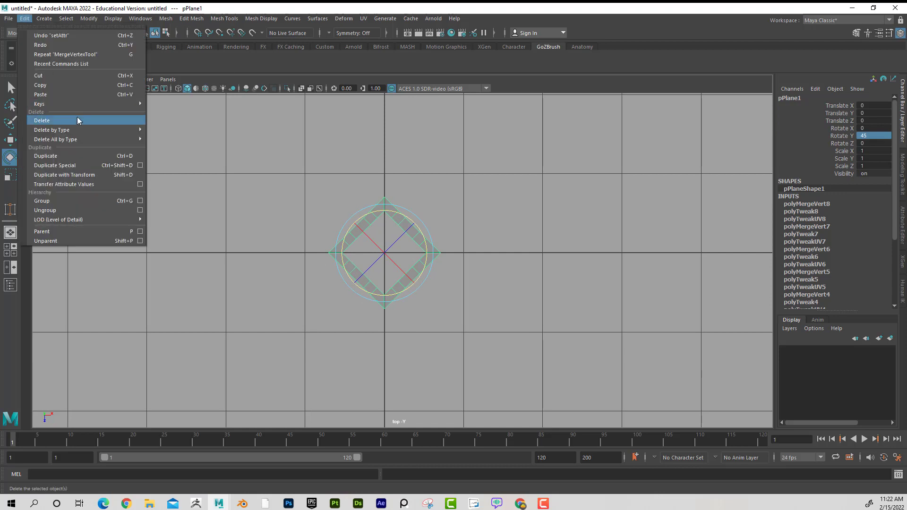
mouse_move(89, 131)
left_click(188, 132)
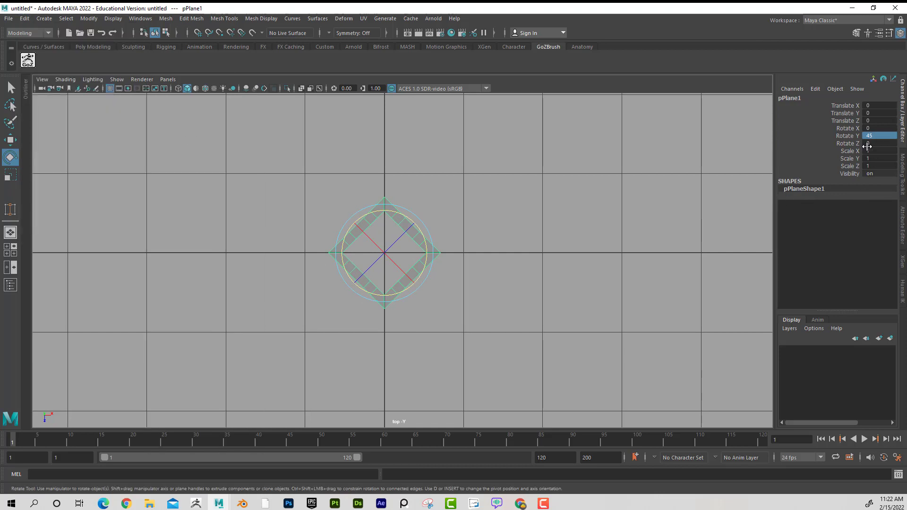
left_click(93, 21)
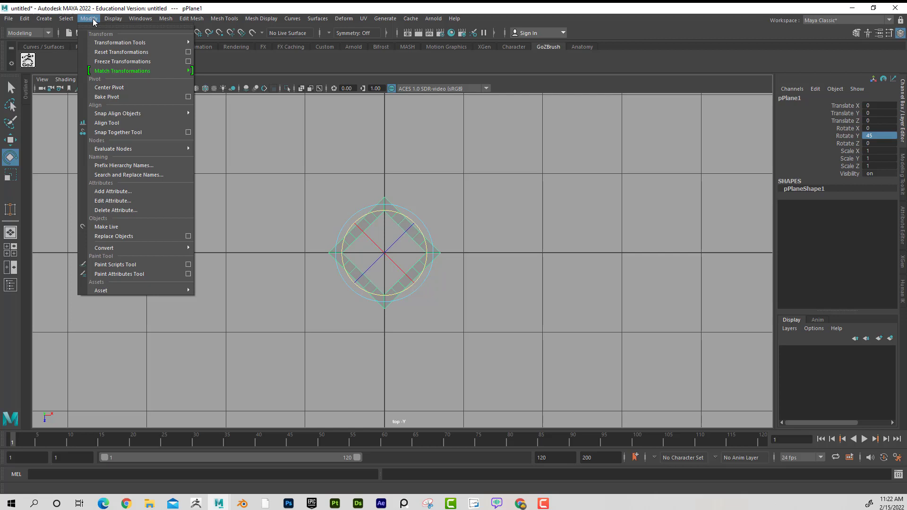
left_click(117, 63)
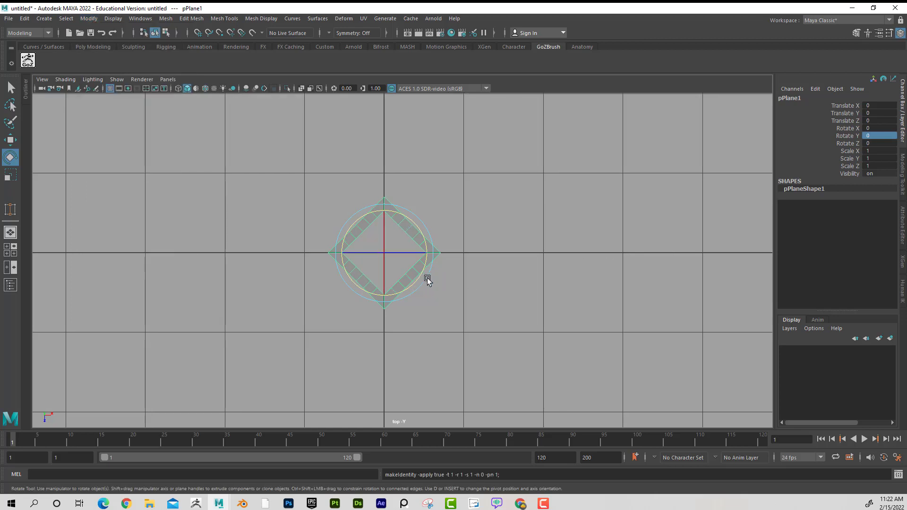
Step: Open the Duplicate Special options and reset them to their defaults
scroll(543, 277, "up", 3)
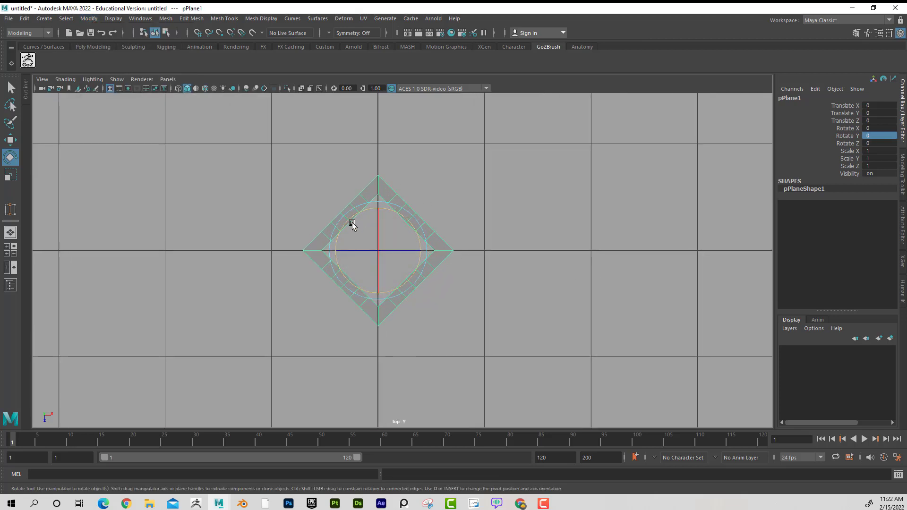
scroll(533, 259, "down", 2)
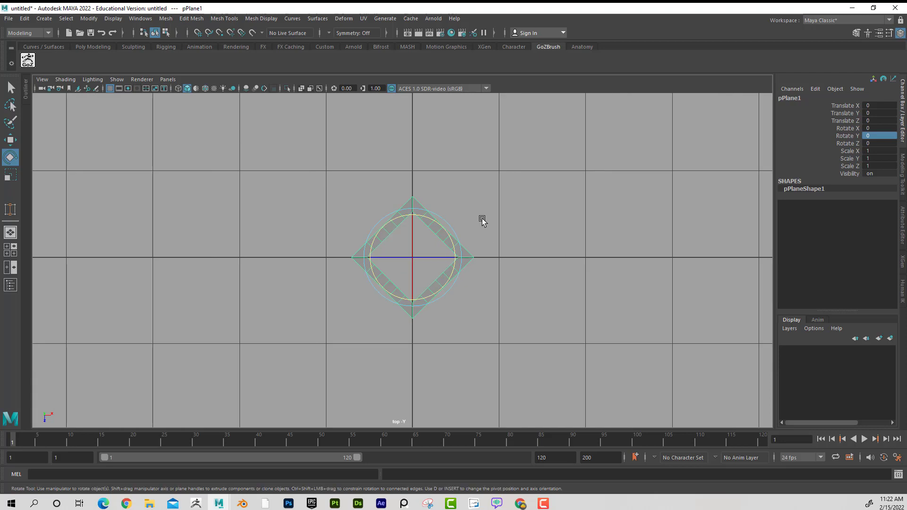
left_click(24, 19)
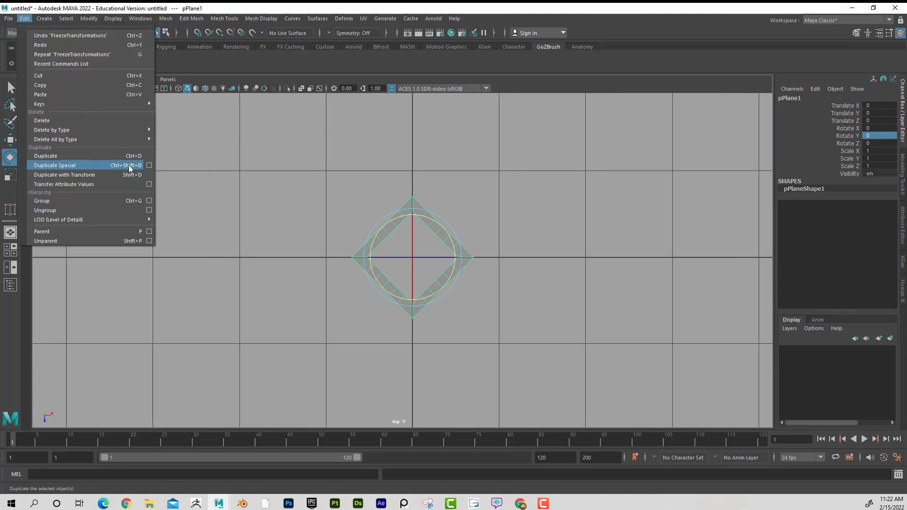
left_click(149, 165)
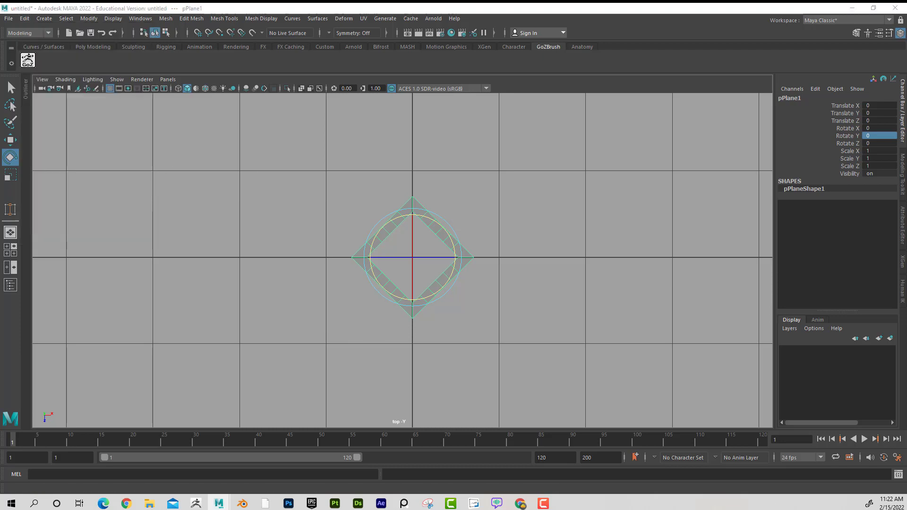
left_click_drag(536, 77, 676, 78)
left_click(519, 87)
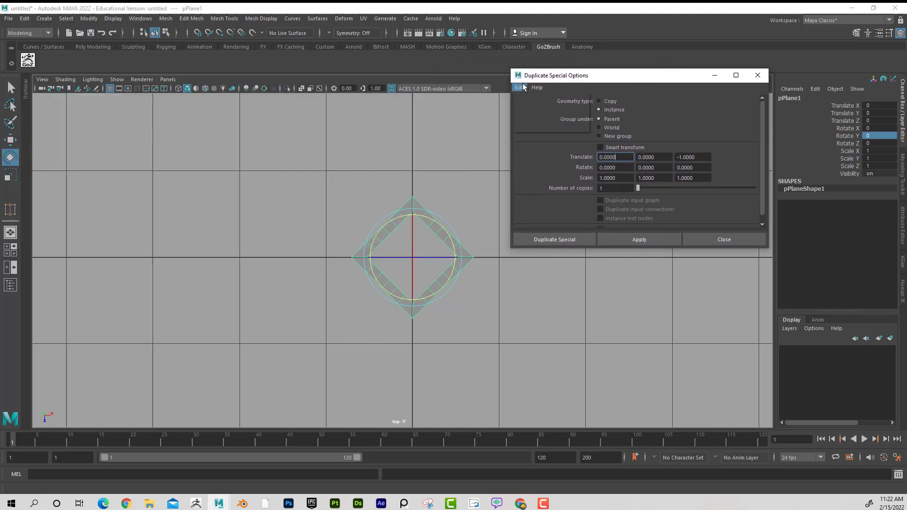
left_click(543, 114)
left_click_drag(608, 79, 671, 76)
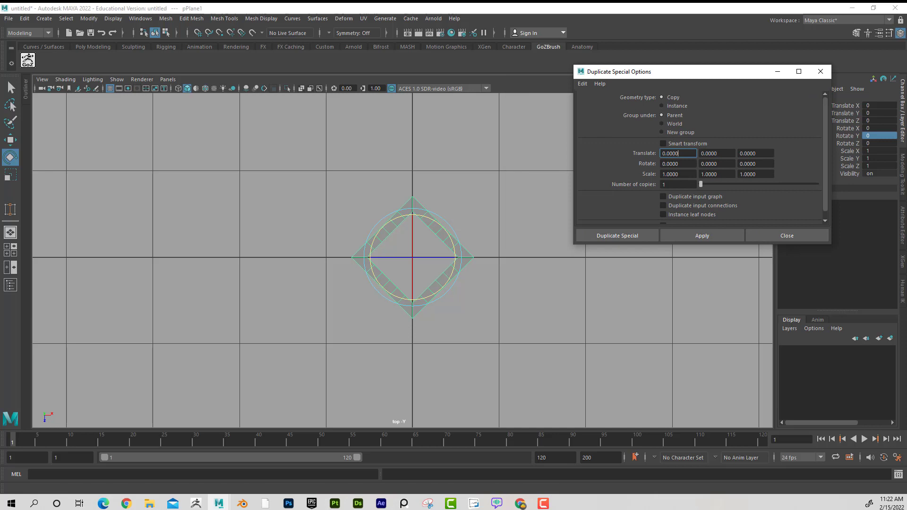
Step: Duplicate the original diamond as two instances, one translated 1 in X and the other -1 in X
left_click(663, 105)
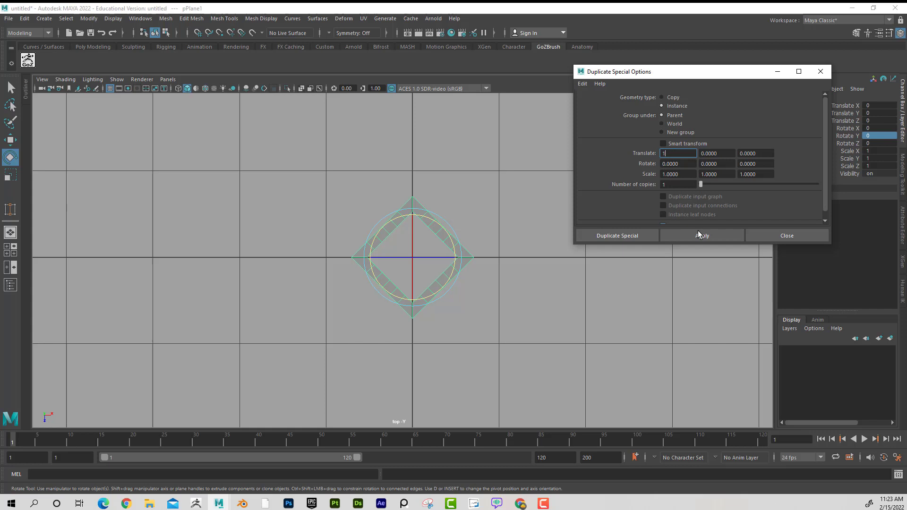
left_click(703, 236)
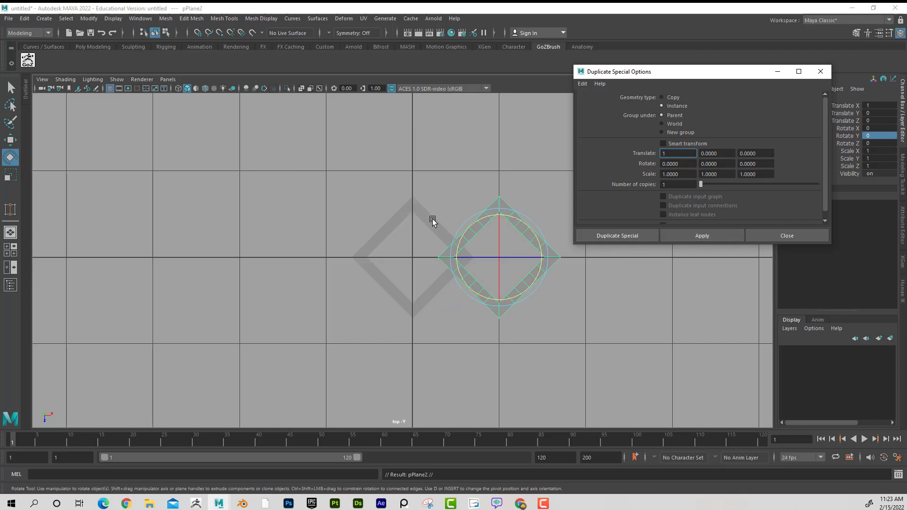
left_click(366, 243)
left_click(678, 154)
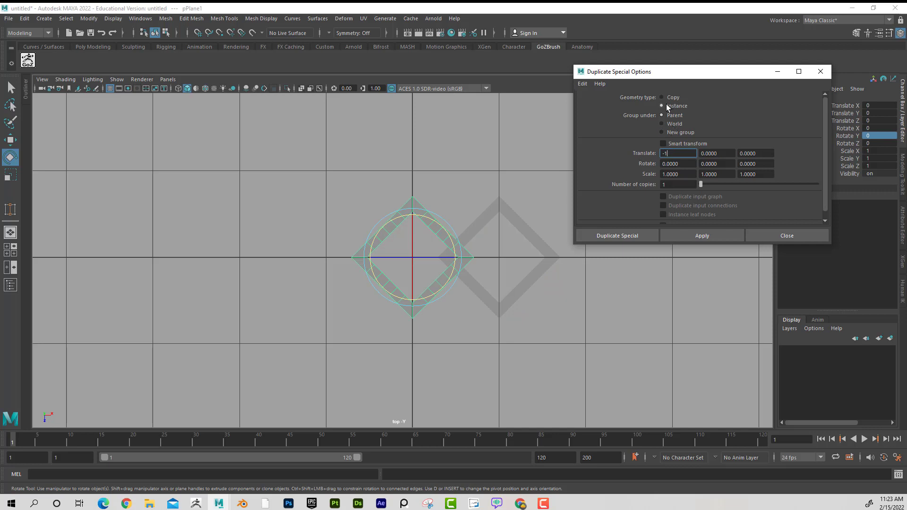
left_click(702, 236)
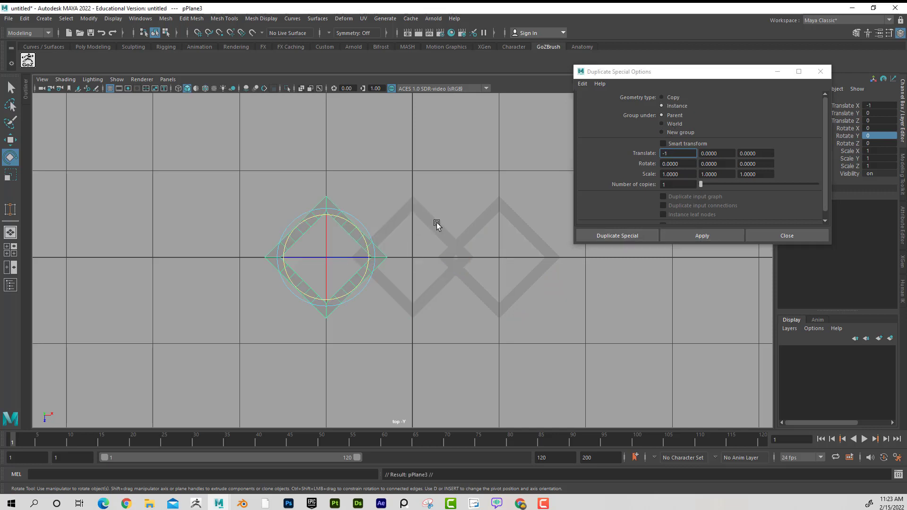
Step: Create another instance of the original diamond with Translate X set to 0 and Translate Z set to 1
left_click(436, 225)
left_click_drag(690, 153, 642, 155)
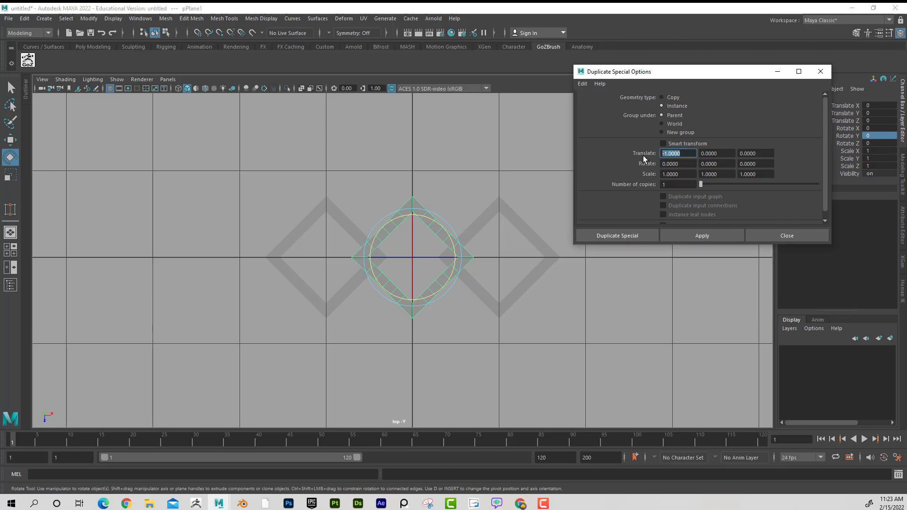
type("0")
key("Return")
left_click(768, 153)
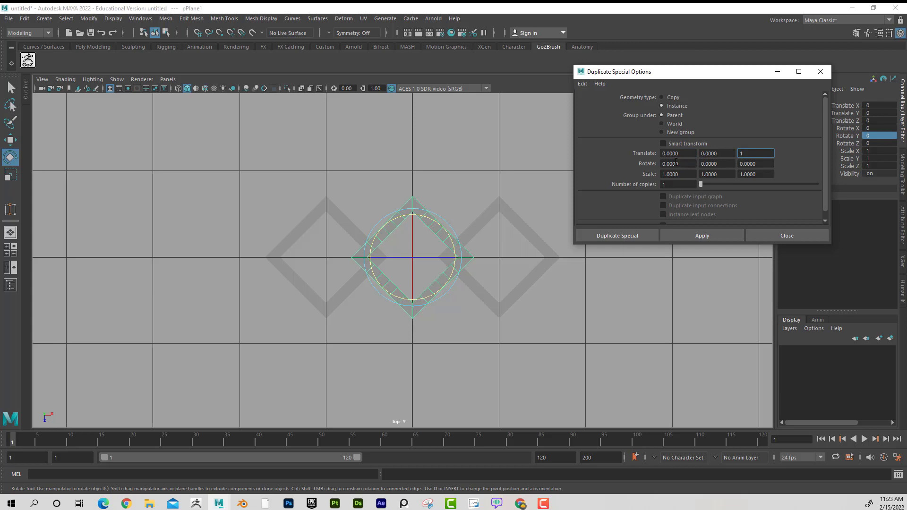
left_click(701, 234)
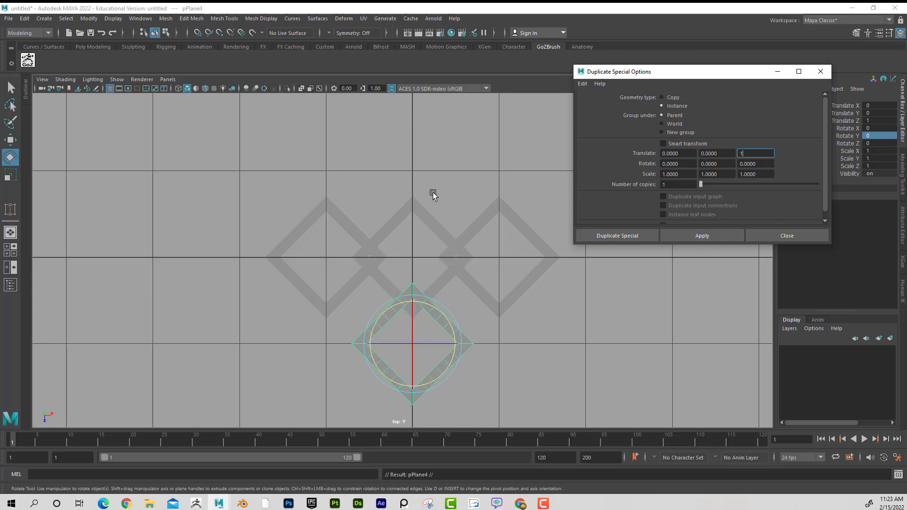
Step: Create an instance of the original diamond translated -1 in Z and close the Duplicate Special options
left_click(426, 218)
left_click(764, 153)
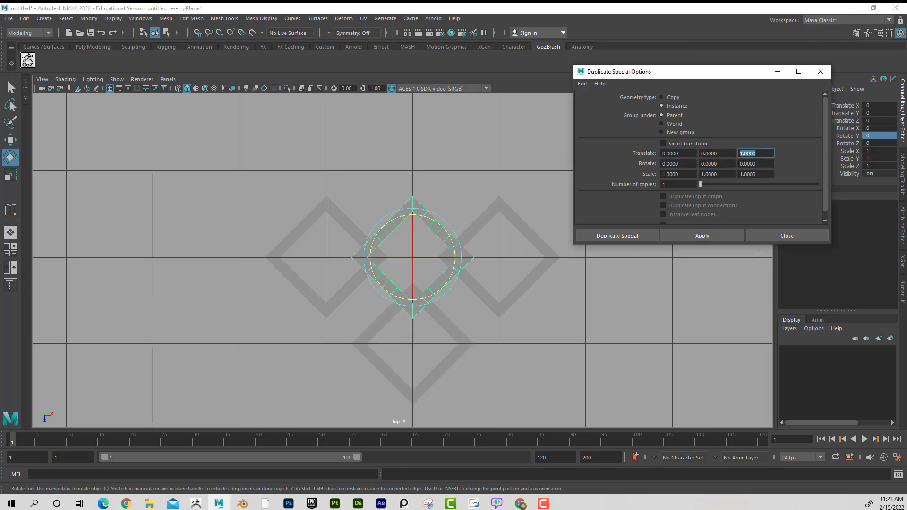
type("-1")
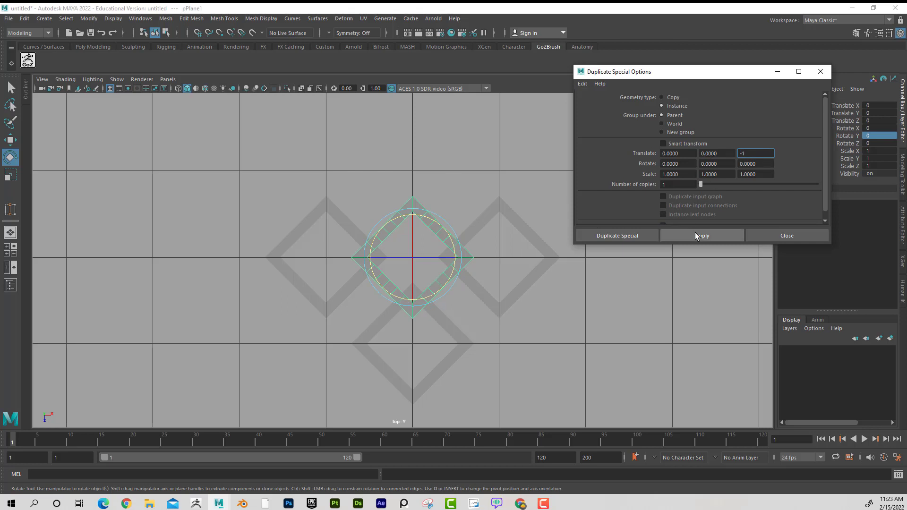
left_click(695, 233)
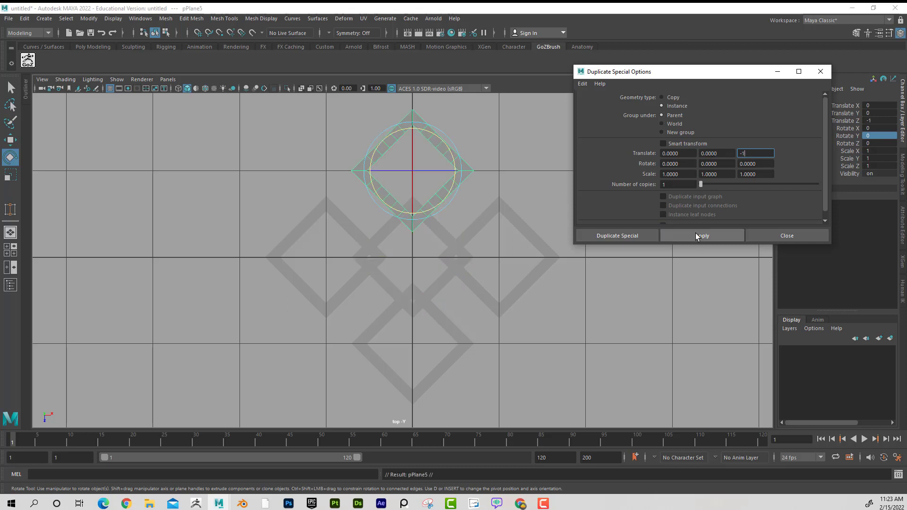
left_click(821, 72)
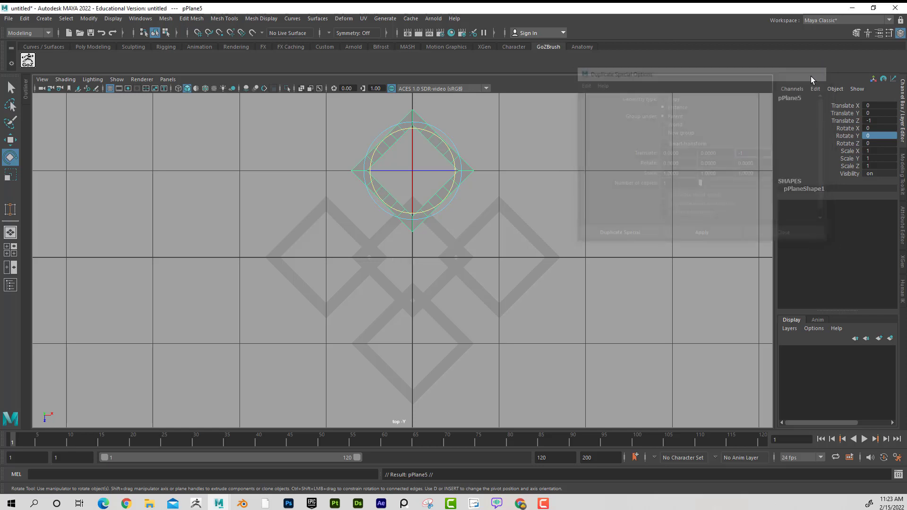
Step: Switch the viewport to the persp camera and turn on wireframe over the shaded diamonds
left_click(168, 79)
mouse_move(227, 89)
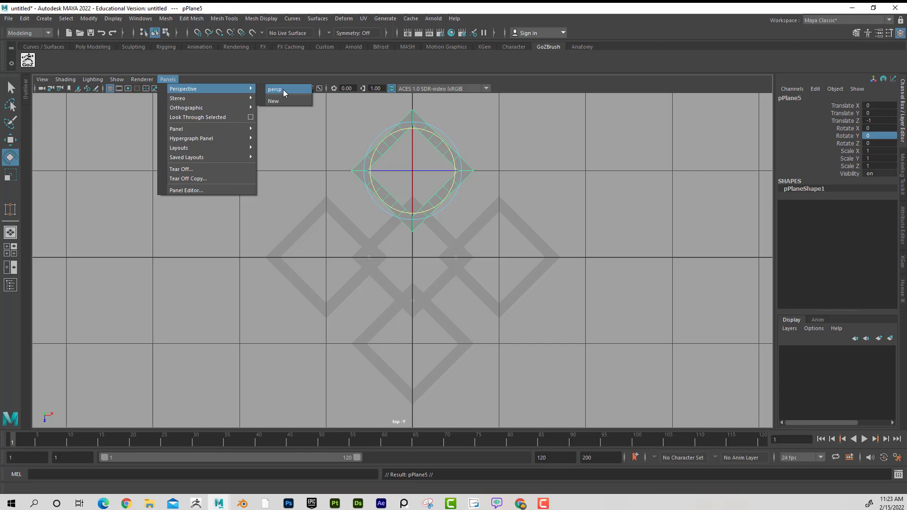
left_click(282, 89)
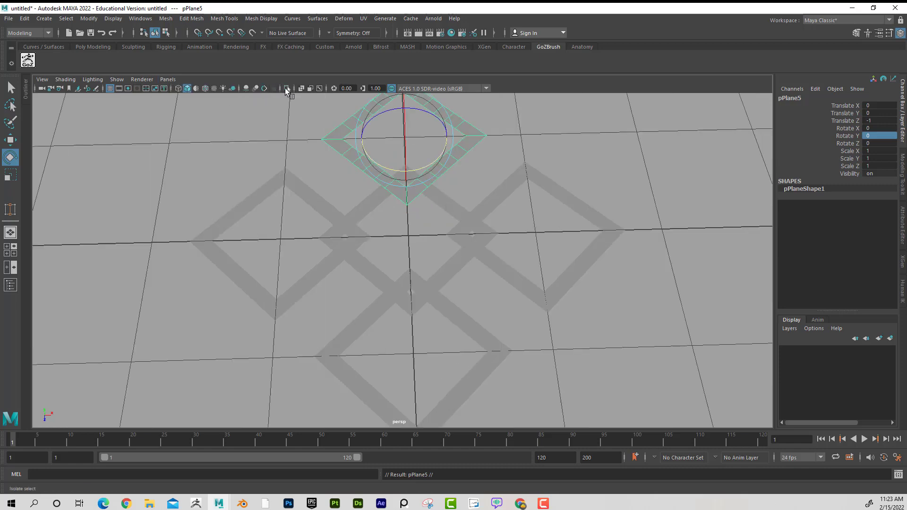
left_click(205, 88)
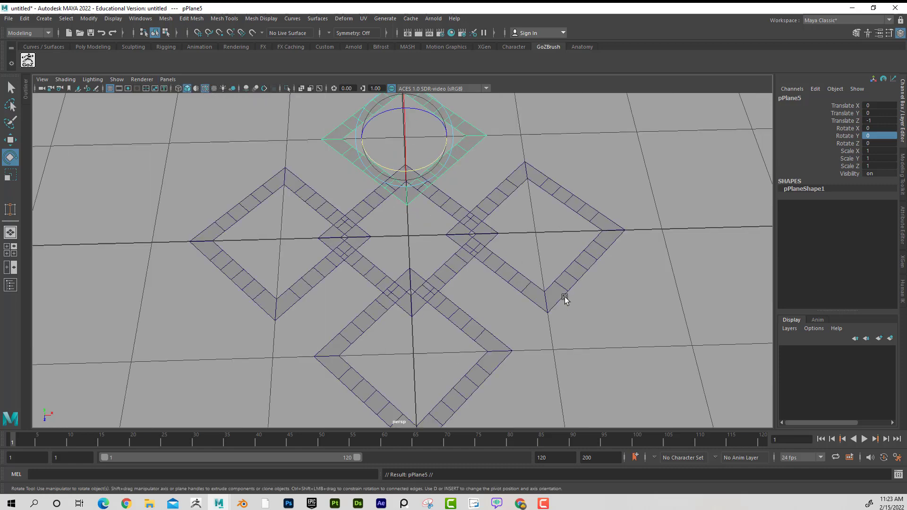
Step: Select the two vertices on the right diamond's far strand where it crosses the centre diamond and raise them above it
left_click_drag(472, 268, 483, 264, "alt")
right_click_drag(484, 265, 549, 236, "alt")
middle_click_drag(549, 238, 435, 306, "alt")
right_click_drag(434, 307, 680, 302, "alt")
middle_click_drag(533, 236, 482, 273, "alt")
left_click(431, 203)
right_click_drag(431, 202, 477, 267, "alt")
left_click_drag(476, 267, 431, 173, "alt")
right_click_drag(371, 203, 347, 197)
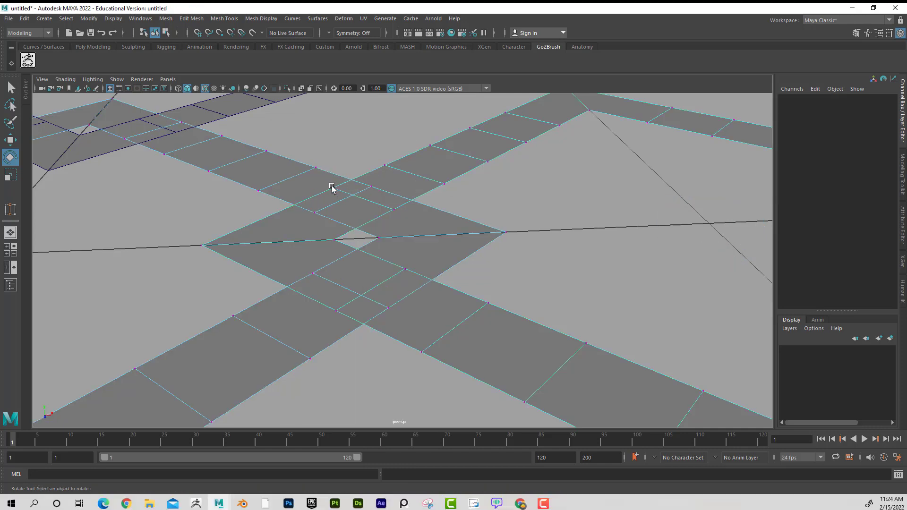
left_click_drag(332, 188, 395, 211)
right_click_drag(386, 188, 108, 148, "alt")
middle_click_drag(109, 147, 170, 138, "alt")
left_click(11, 140)
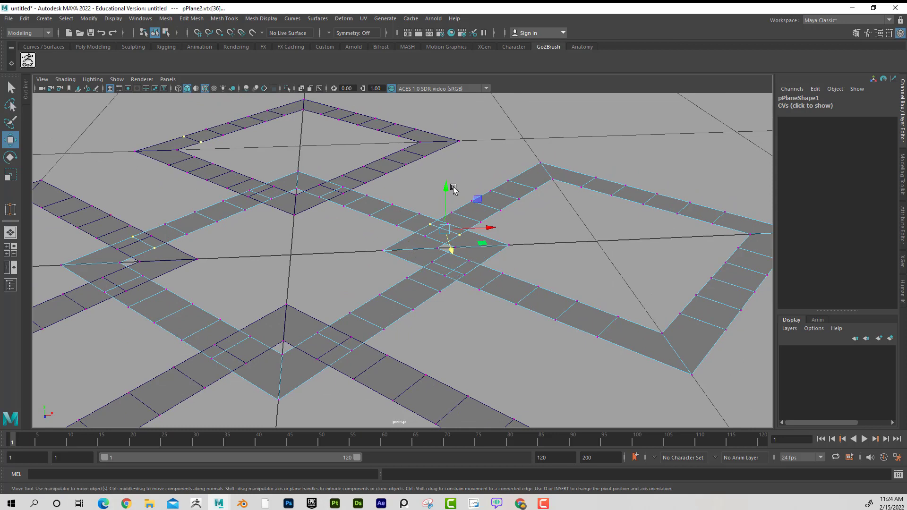
mouse_move(453, 189)
left_mouse_down()
mouse_move(446, 162)
mouse_move(447, 188)
left_mouse_up()
Step: Lower the two vertices on the right diamond's near strand so that it passes beneath the centre diamond
middle_click_drag(451, 238, 444, 211, "alt")
scroll(458, 236, "up", 4)
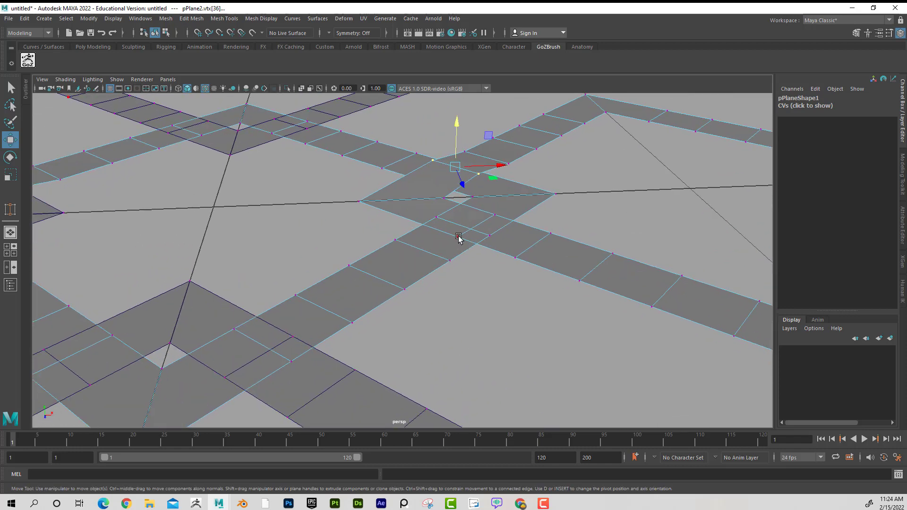
left_click(457, 235)
left_click(498, 216, "shift")
left_click_drag(481, 186, 488, 203)
right_click_drag(487, 202, 441, 219, "alt")
left_click_drag(440, 222, 444, 180, "alt")
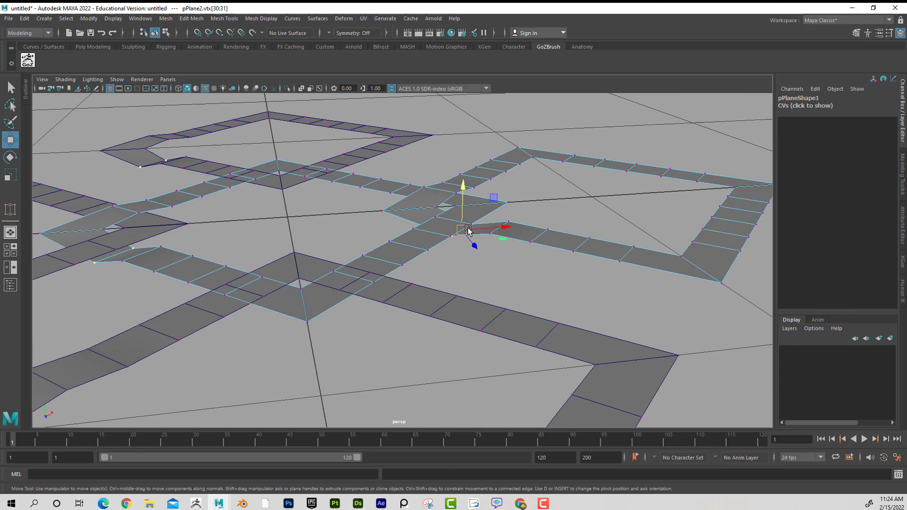
left_click_drag(468, 230, 470, 250)
right_click_drag(470, 250, 497, 234, "alt")
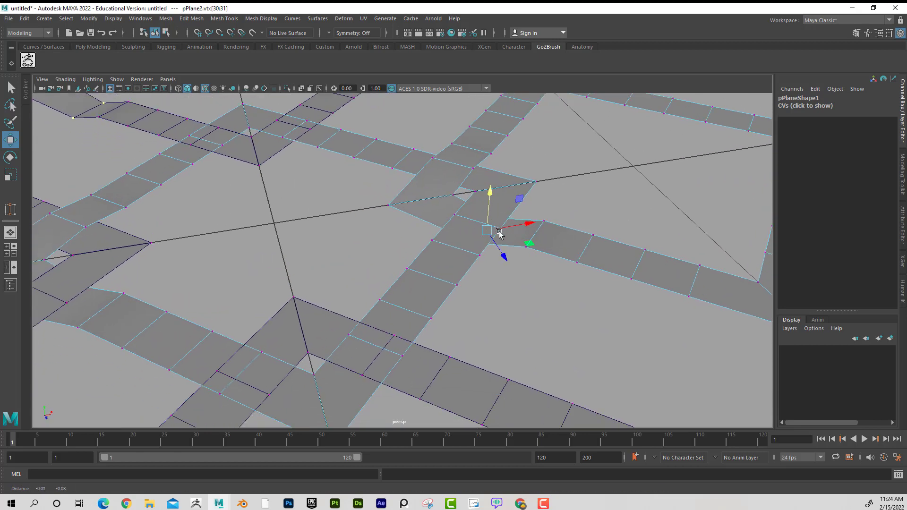
Step: At the centre diamond's right corner, raise its edge over the right diamond's near strand and lower its edge beneath the far strand
left_click_drag(497, 235, 500, 215, "alt")
right_click_drag(500, 215, 551, 227, "alt")
left_click_drag(551, 227, 532, 193, "alt")
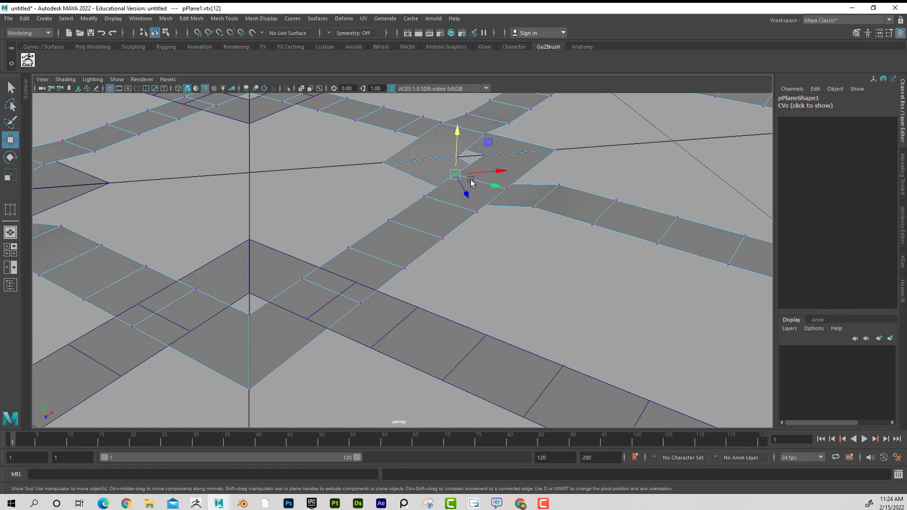
right_click_drag(469, 184, 472, 156)
left_click(475, 164)
left_click_drag(482, 158, 483, 149)
middle_click_drag(479, 179, 467, 239, "alt")
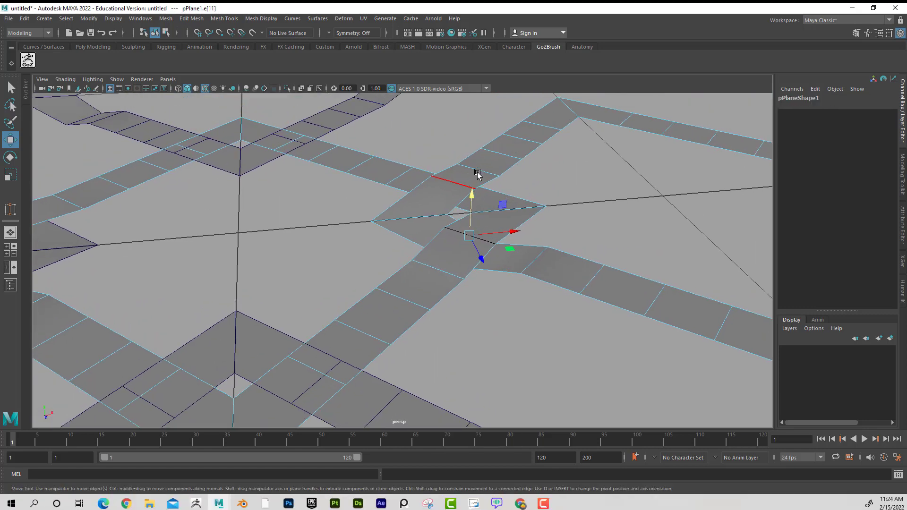
left_click_drag(477, 174, 491, 253, "alt")
left_click(430, 136)
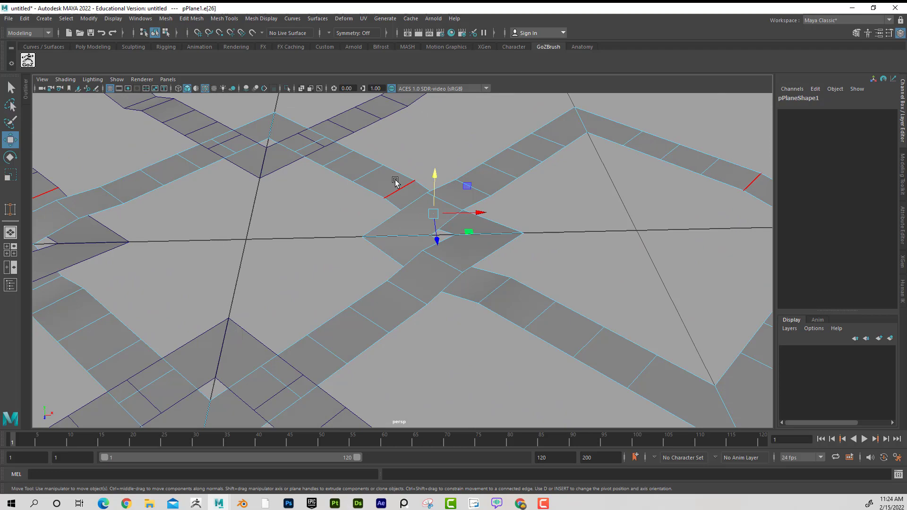
left_click_drag(371, 163, 480, 217, "alt")
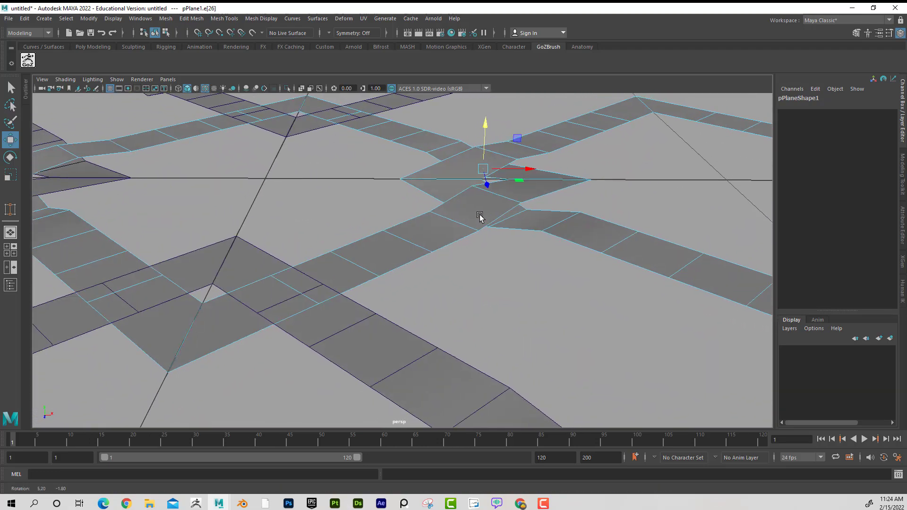
Step: At the centre diamond's front corner, lower its right edge beneath the front diamond and raise its left edge over it
left_click(297, 295)
left_click_drag(295, 260, 298, 270)
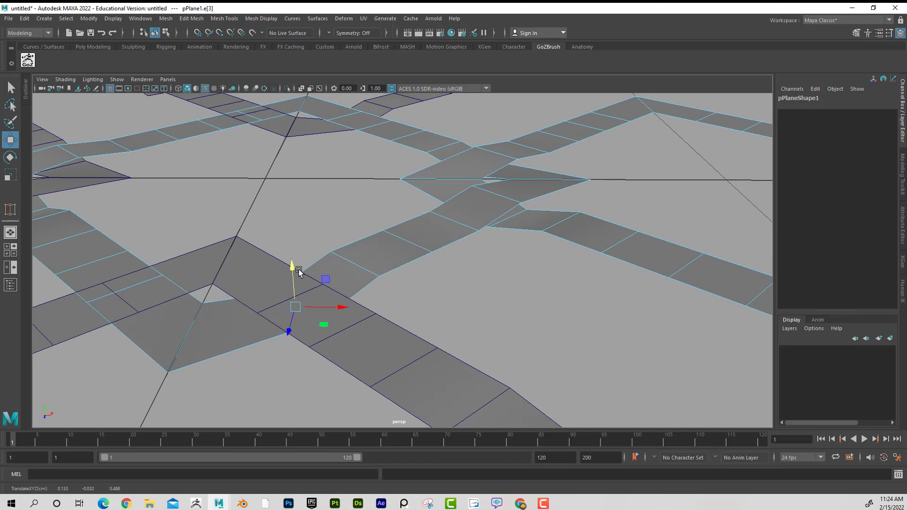
middle_click_drag(346, 145, 360, 176, "alt")
left_click_drag(363, 212, 360, 282, "alt")
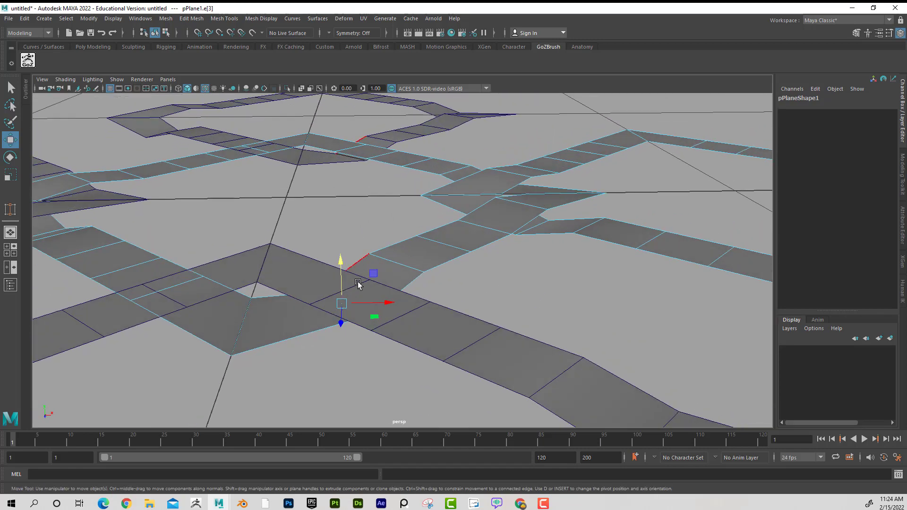
left_click(192, 283)
left_click_drag(168, 249, 167, 237)
Step: On the front diamond's overlapping corner, raise the right edge over the centre diamond and lower the left edge beneath it
left_click(306, 263)
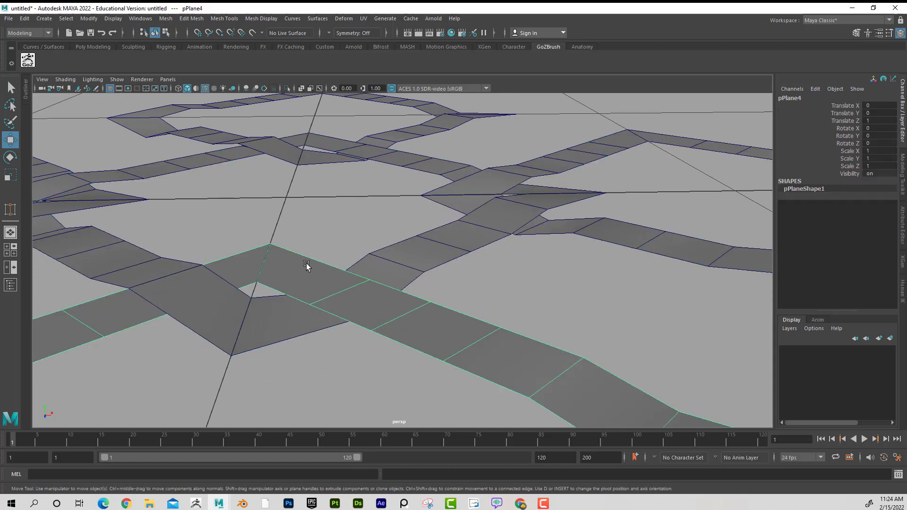
right_click_drag(306, 263, 304, 218)
left_click(336, 290)
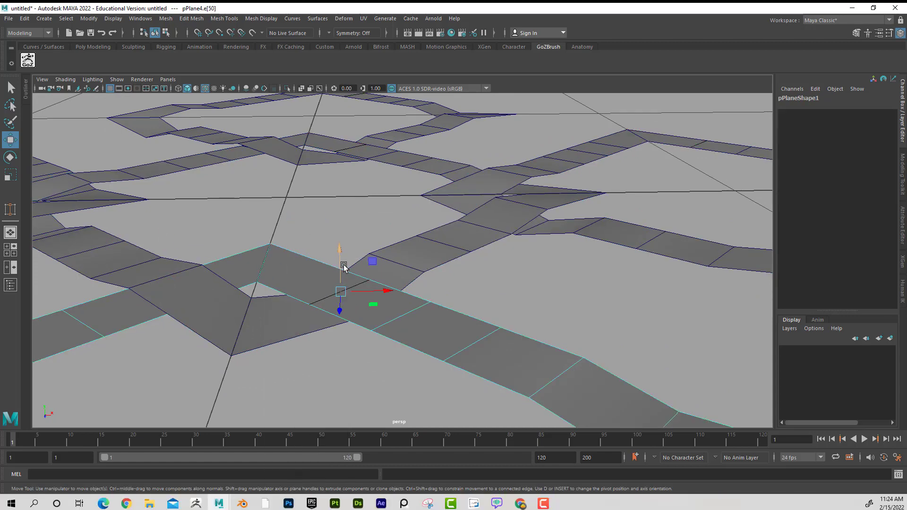
left_click_drag(344, 263, 331, 290)
left_click(323, 198)
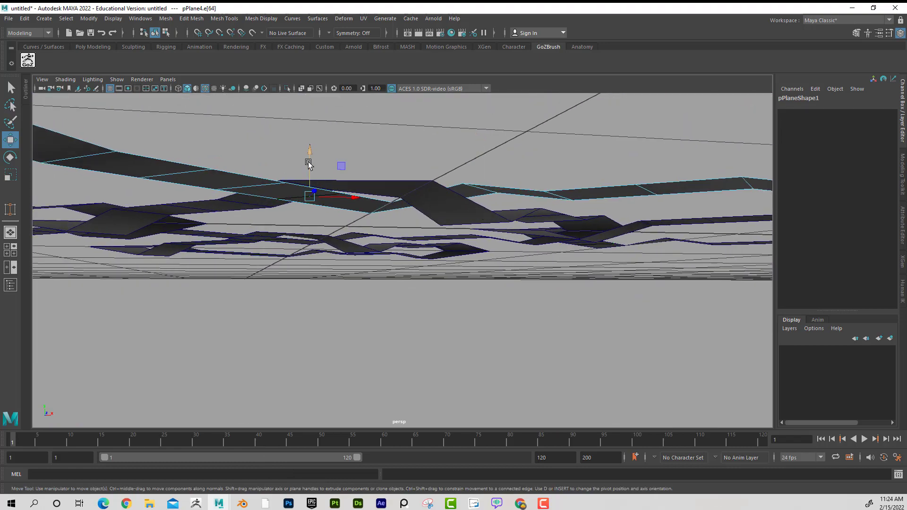
left_click_drag(308, 163, 311, 177)
Step: Select all faces of the centre diamond and extrude them with a Local Translate Z of 0.017
left_click_drag(311, 177, 460, 269, "alt")
left_click(460, 269)
right_click_drag(461, 243, 462, 274)
scroll(486, 282, "down", 3)
left_click_drag(457, 273, 455, 273, "alt")
left_click_drag(189, 178, 385, 340)
scroll(407, 320, "up", 3)
scroll(408, 320, "down", 1)
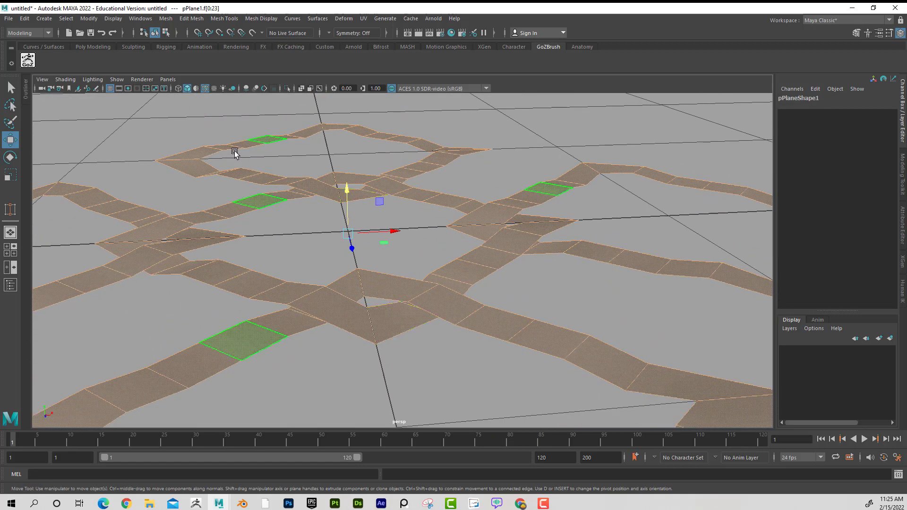
left_click(224, 18)
left_click(191, 18)
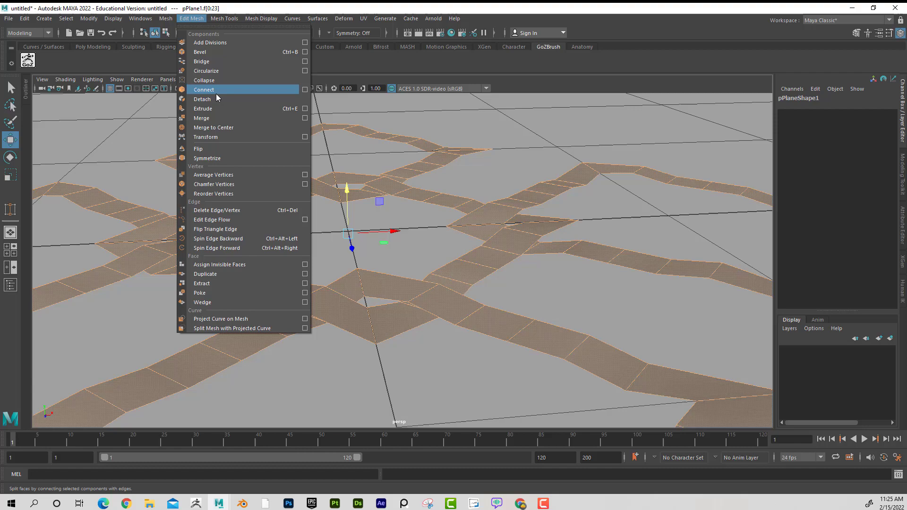
left_click(220, 110)
left_click_drag(387, 231, 444, 187, "alt")
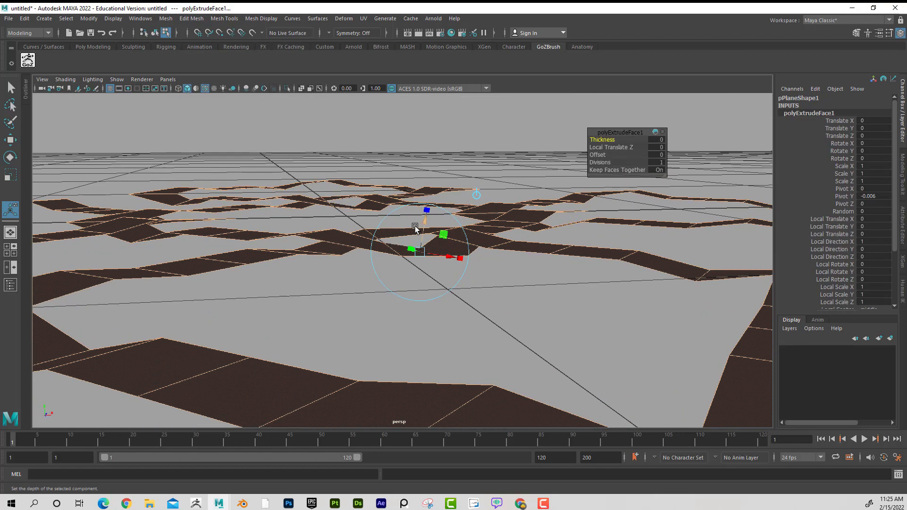
mouse_move(423, 223)
left_mouse_down()
mouse_move(426, 210)
mouse_move(439, 217)
left_mouse_up()
left_click_drag(581, 202, 537, 217, "alt")
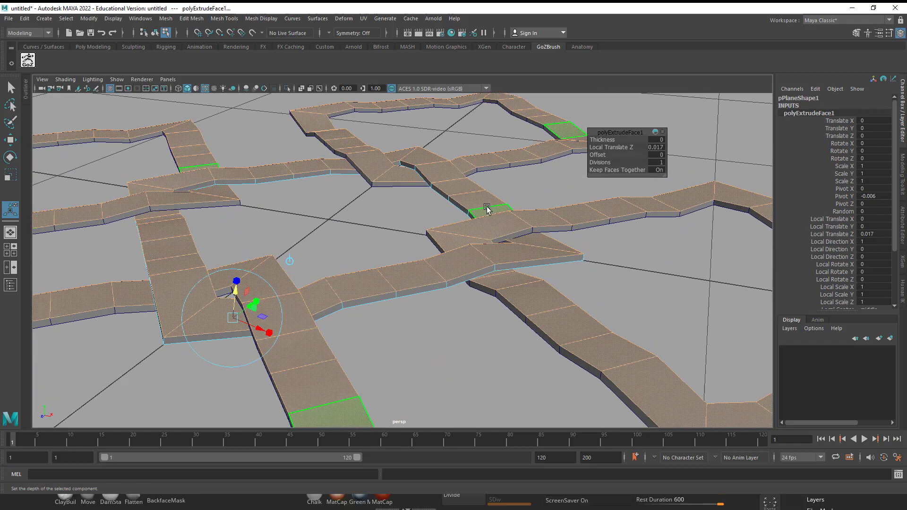
Step: Return to object selection, select all five diamonds and display them with smooth mesh preview
right_click_drag(486, 208, 503, 193)
left_click(417, 198)
left_click_drag(417, 198, 481, 203, "alt")
right_click_drag(482, 203, 338, 203, "alt")
left_click_drag(338, 202, 325, 220, "alt")
right_click_drag(325, 220, 302, 203, "alt")
left_click_drag(229, 190, 565, 333)
key("3")
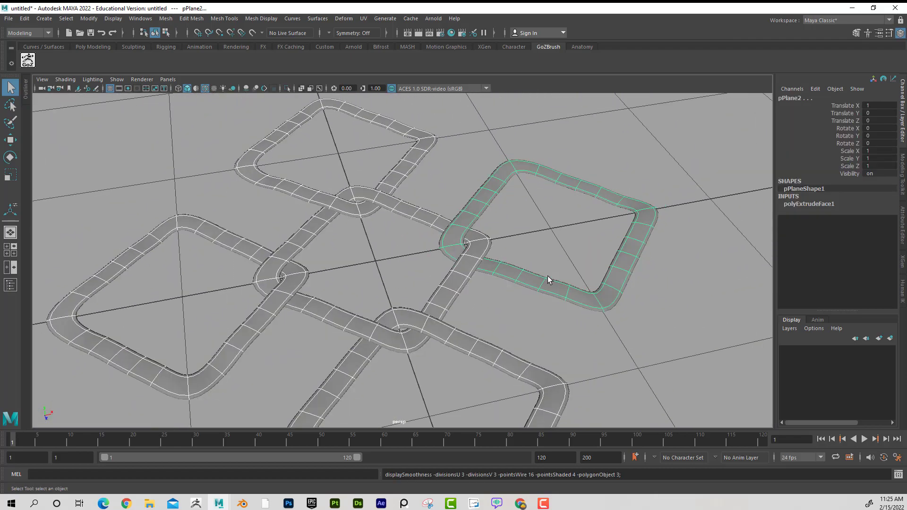
Step: Deselect the diamonds and examine how their smoothed strands interlock at the corners
left_click(547, 276)
left_click_drag(487, 262, 522, 249, "alt")
right_click_drag(522, 249, 548, 253, "alt")
left_click_drag(522, 258, 465, 265, "alt")
right_click_drag(465, 265, 387, 265, "alt")
middle_click_drag(387, 265, 397, 253, "alt")
right_click_drag(398, 253, 342, 249, "alt")
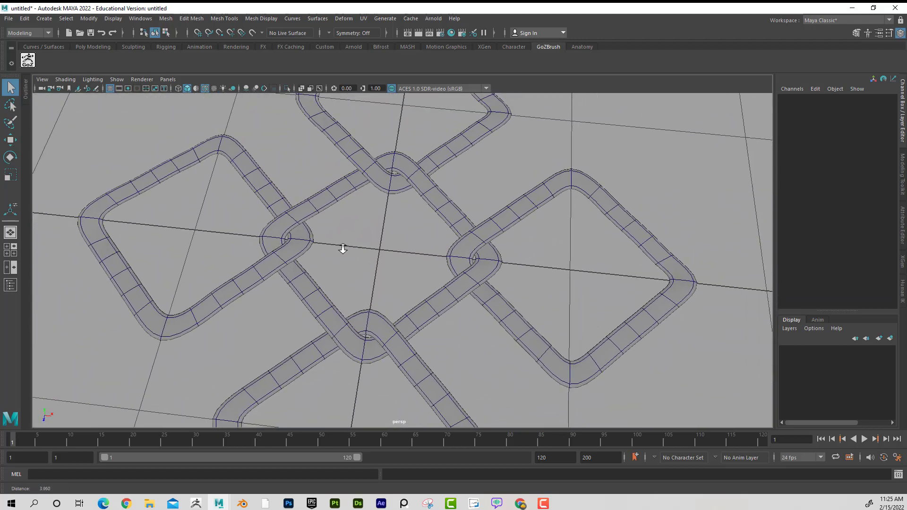
left_click_drag(343, 249, 390, 234, "alt")
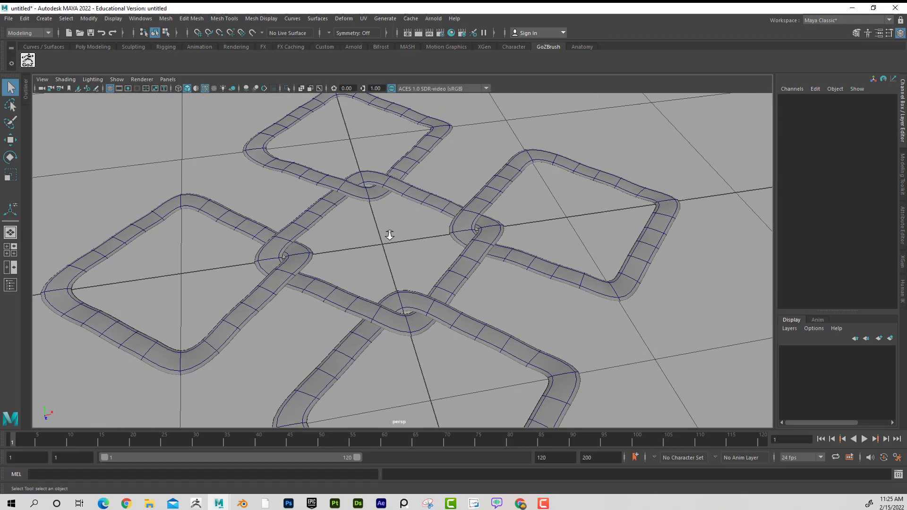
Step: Select all five diamonds again and switch off their smooth mesh preview
right_click_drag(390, 235, 333, 224, "alt")
left_click_drag(237, 180, 508, 339)
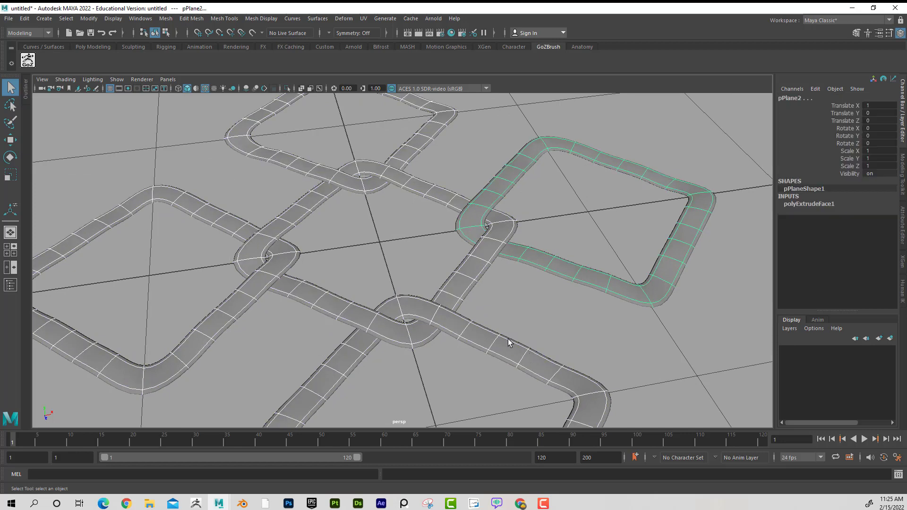
key("1")
right_click_drag(551, 348, 448, 299, "alt")
left_click_drag(449, 299, 485, 279, "alt")
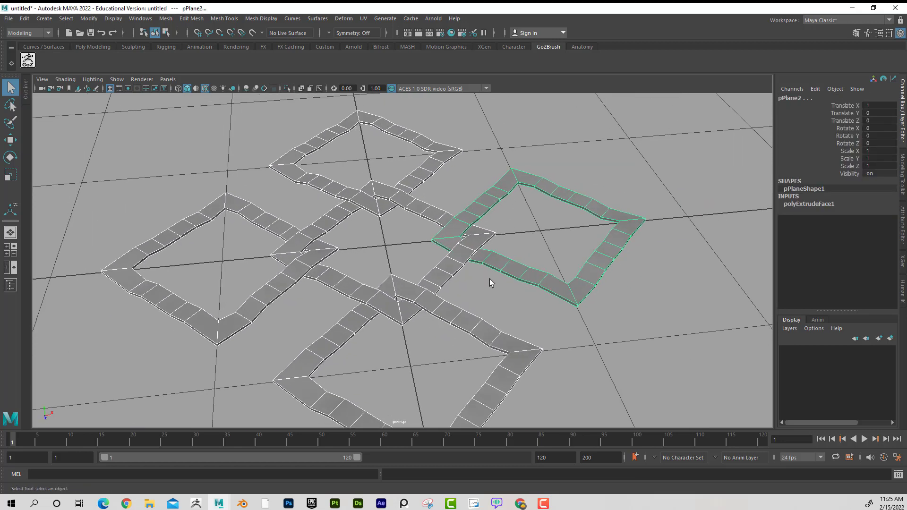
Step: Delete the four surrounding diamond instances, keeping only the centre diamond
left_click(469, 326)
key("Delete")
left_click(514, 267)
key("Delete")
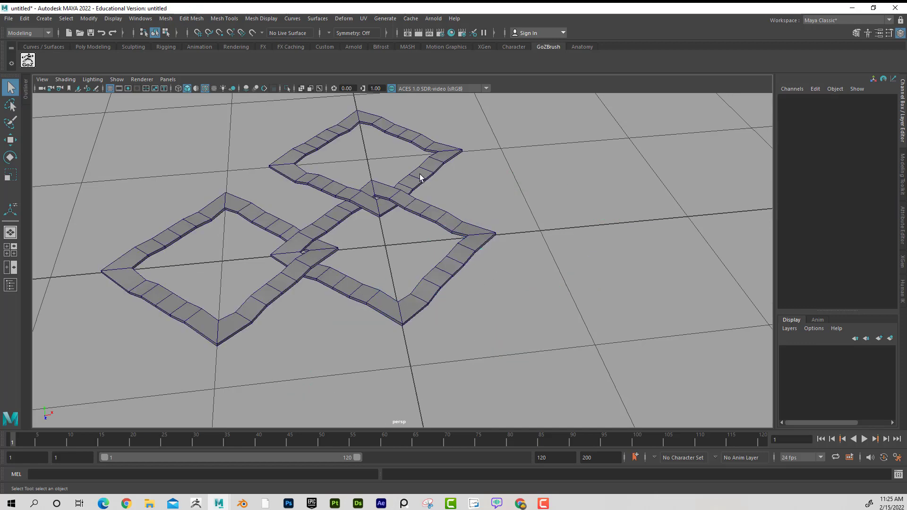
left_click(420, 177)
key("Delete")
left_click(310, 249)
key("Delete")
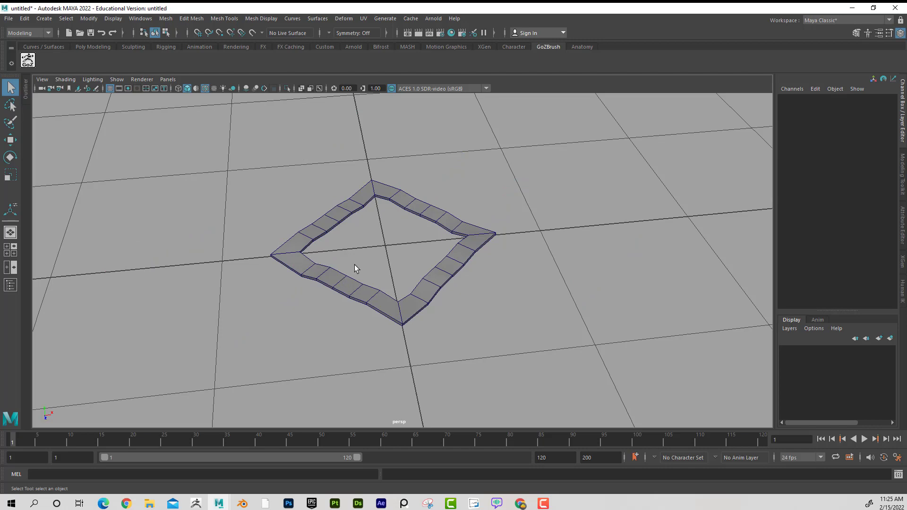
Step: Select the centre diamond and export it to the Desktop as Fishnet_Single.obj in OBJexport format, replacing the existing file
left_click_drag(355, 268, 382, 224, "alt")
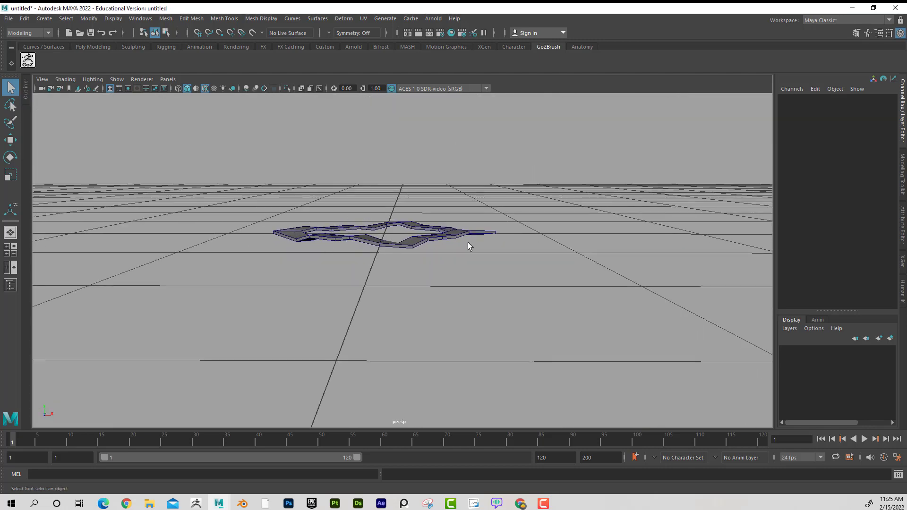
left_click_drag(469, 247, 451, 283, "alt")
left_click(438, 212)
scroll(439, 216, "down", 1)
left_click_drag(439, 216, 456, 233, "alt")
left_click(8, 18)
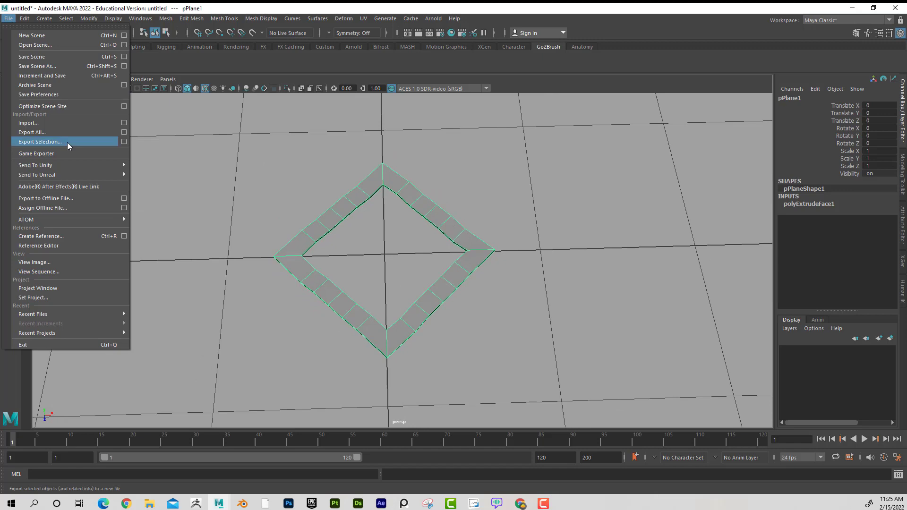
left_click(67, 143)
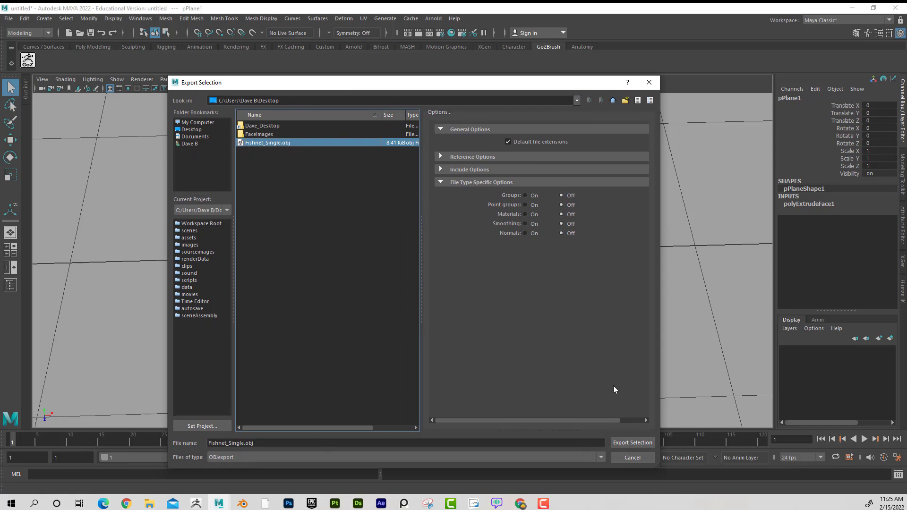
left_click(646, 443)
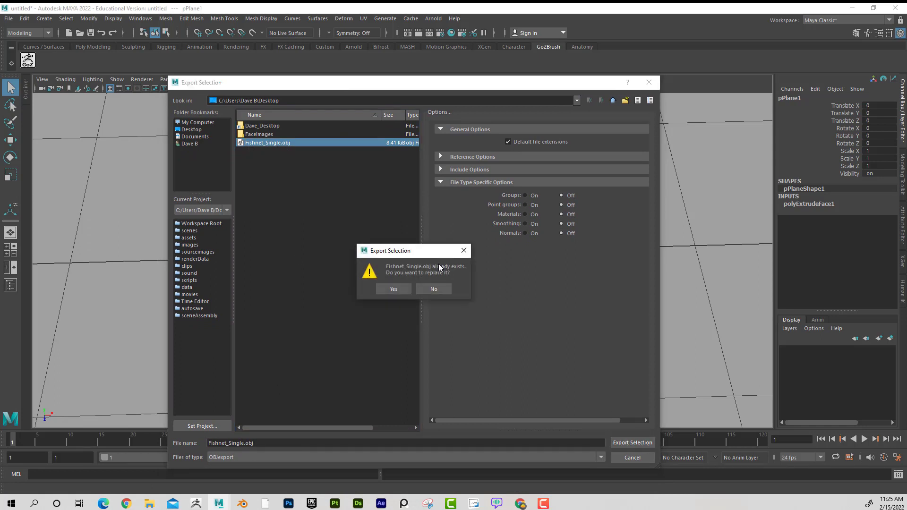
left_click(396, 289)
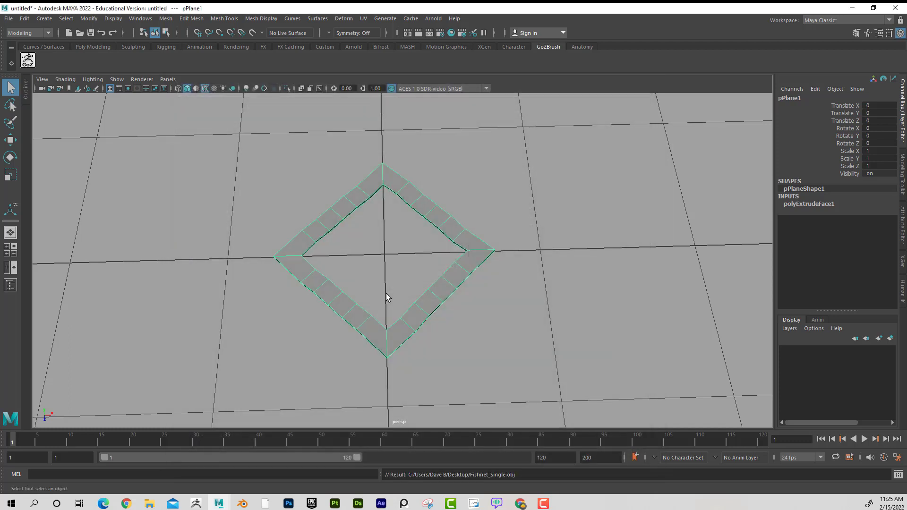
Step: Switch to ZBrush, make SimpleBrush the active tool, and clear the figure from the canvas
left_click(852, 9)
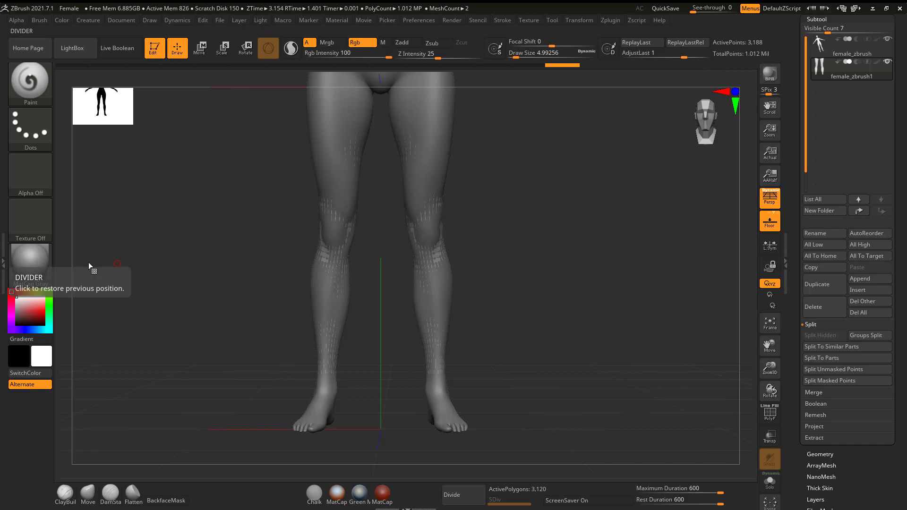
left_click_drag(791, 81, 792, 149)
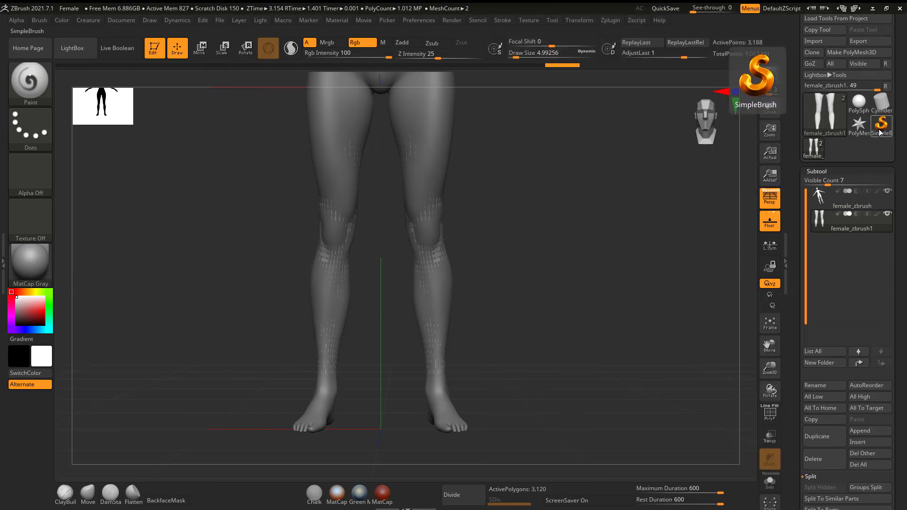
left_click(881, 132)
left_click(379, 170)
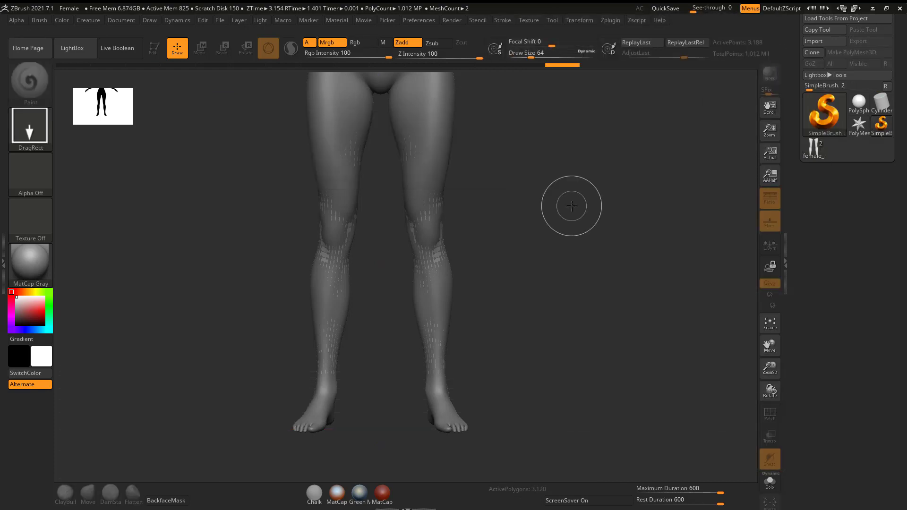
key("ctrl+n")
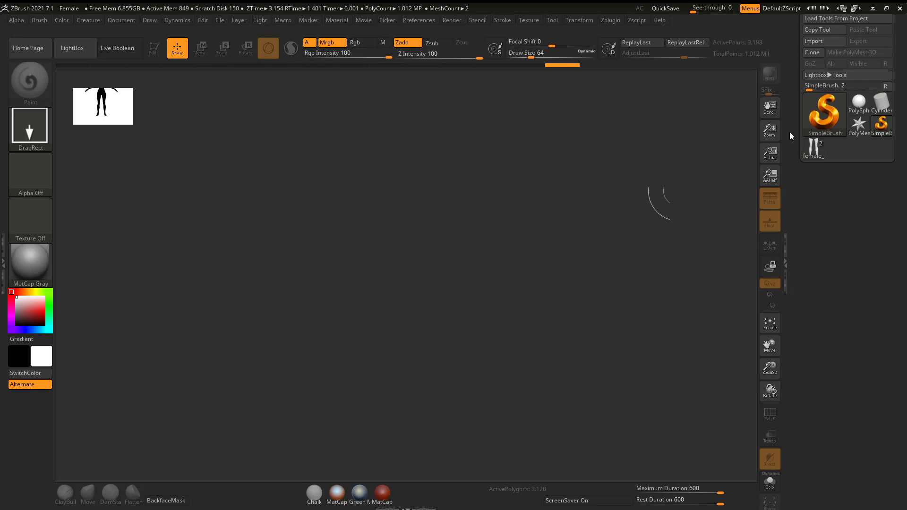
Step: Import the Fishnet_Single mesh from the Desktop into the PolyMesh3D tool
left_click(813, 42)
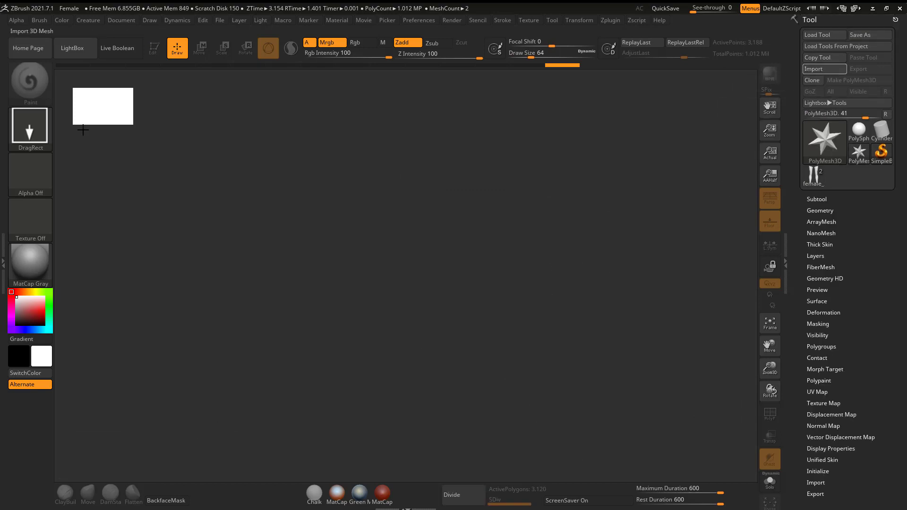
left_click(824, 69)
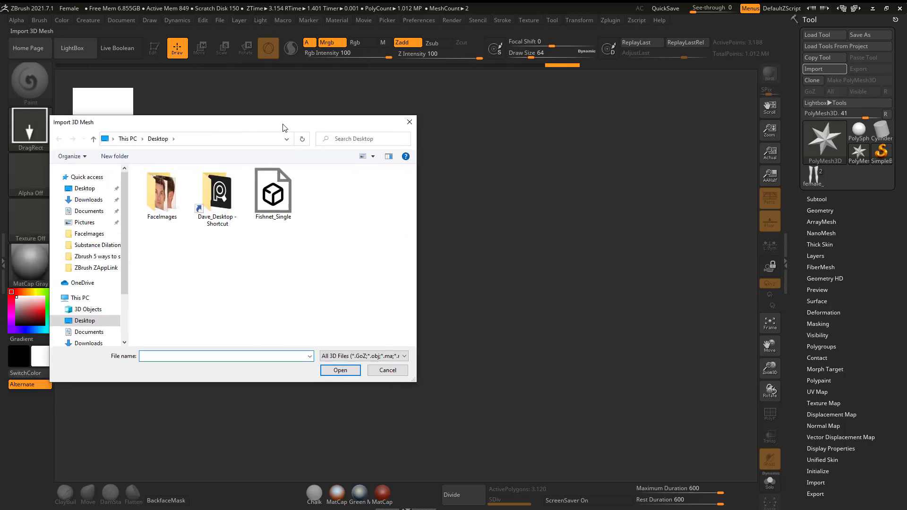
left_click(272, 194)
left_click(340, 370)
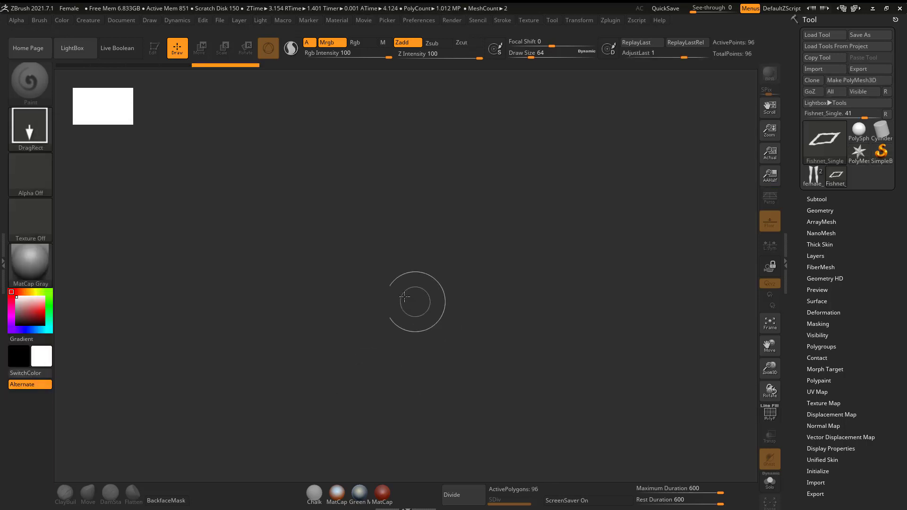
Step: Draw the imported Fishnet_Single mesh on the canvas and enter Edit mode
mouse_move(407, 272)
left_mouse_down()
mouse_move(410, 340)
mouse_move(355, 318)
left_mouse_up()
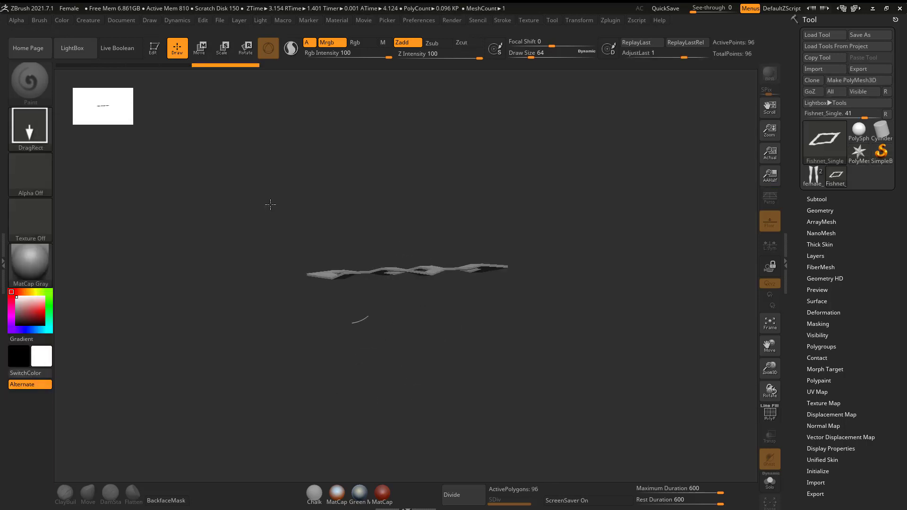
left_click(158, 55)
left_click_drag(535, 192, 497, 198)
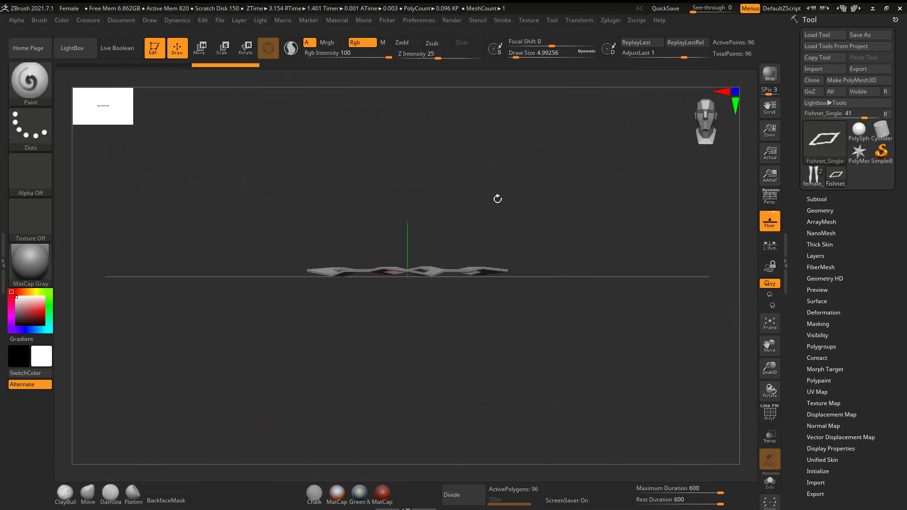
Step: Append a Plane3D subtool to Fishnet_Single as an alignment and size reference
left_click(815, 199)
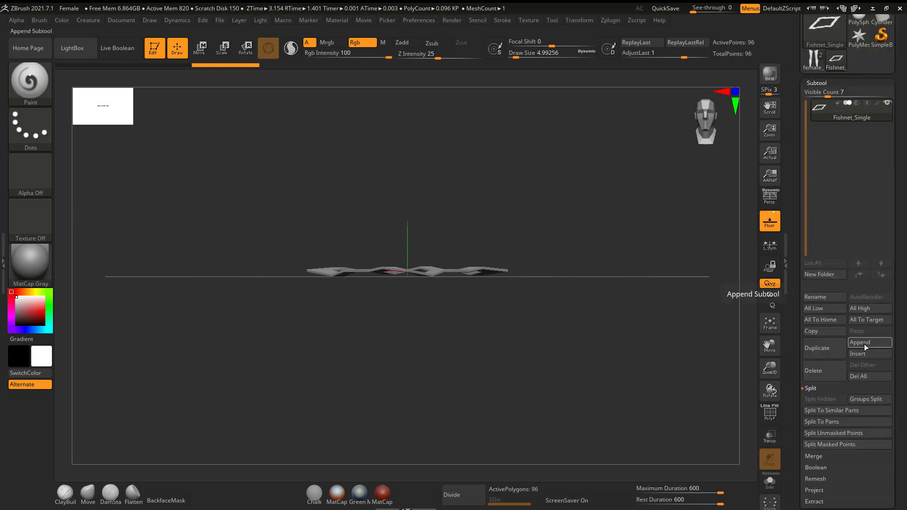
left_click(863, 343)
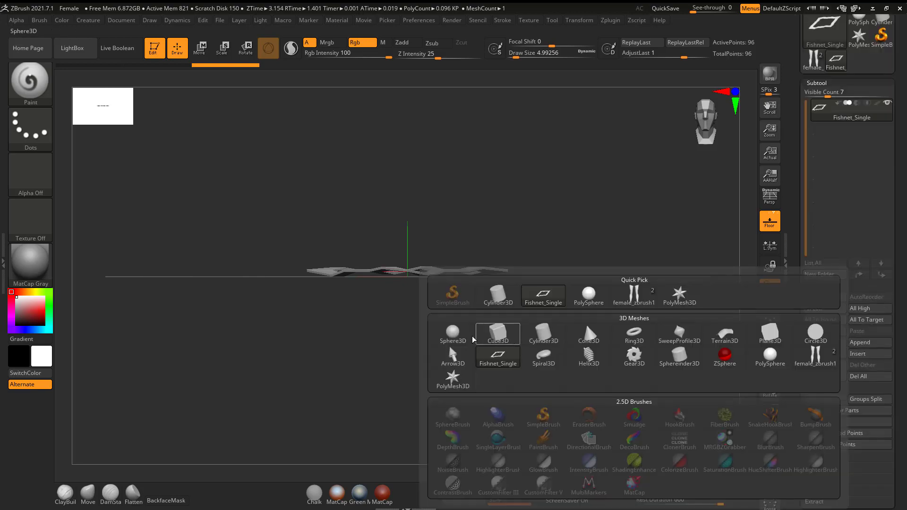
mouse_move(666, 337)
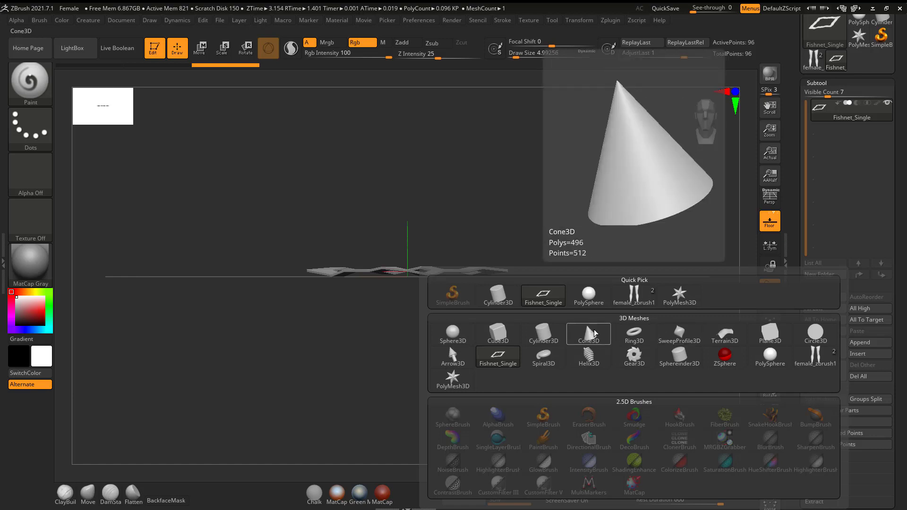
left_click(766, 334)
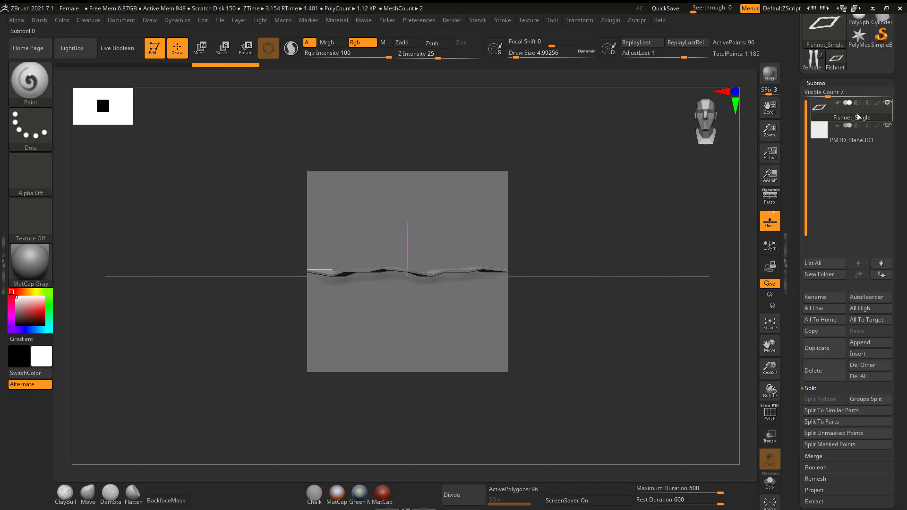
Step: Rotate the Fishnet_Single diamond upright so that it lies parallel to the plane
mouse_move(857, 111)
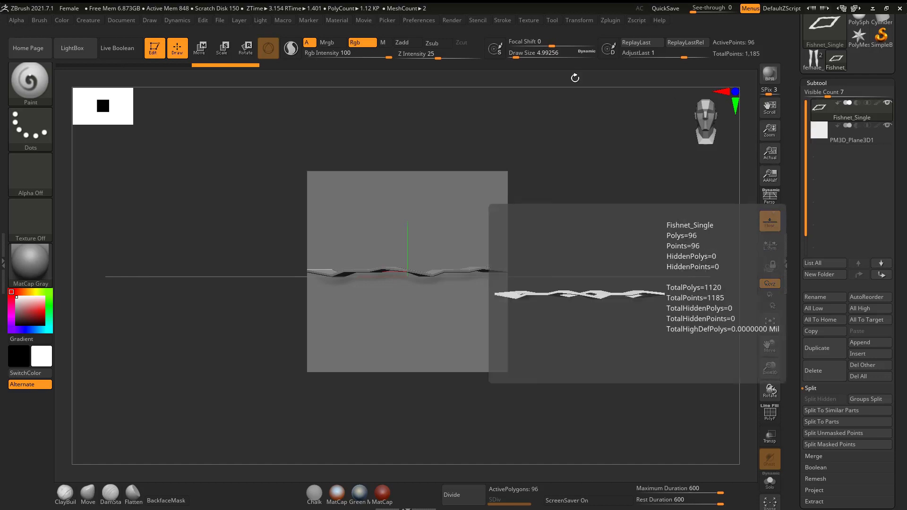
left_click(246, 48)
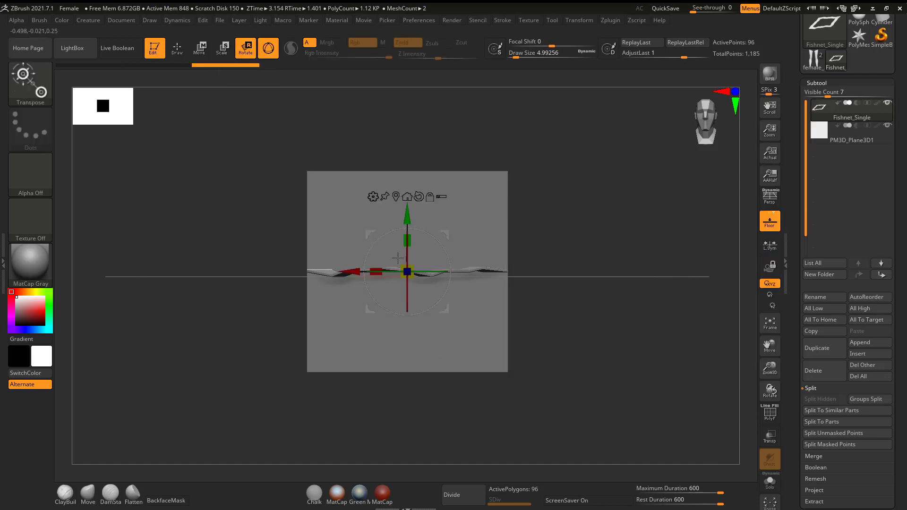
left_click_drag(407, 313, 411, 324)
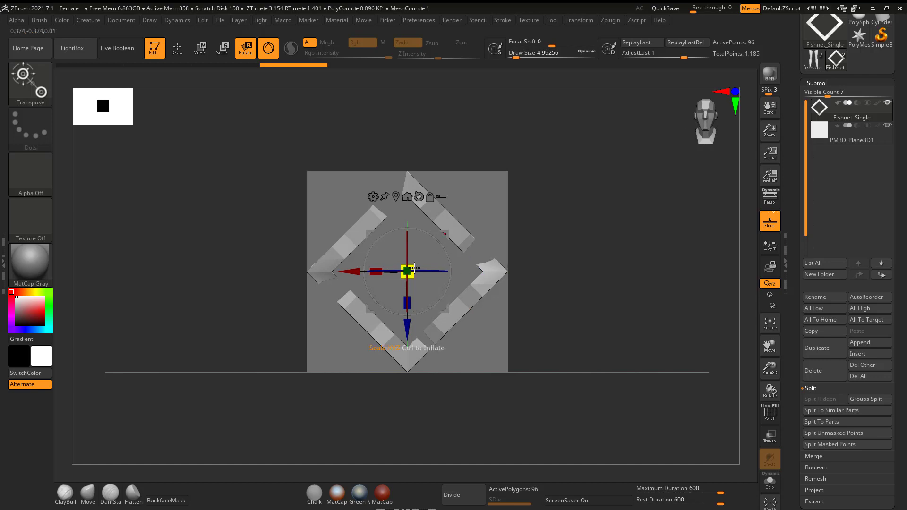
Step: Scale the diamond up uniformly so its corners overhang the plane's edges, and hide the plane subtool
left_click_drag(413, 265, 448, 262)
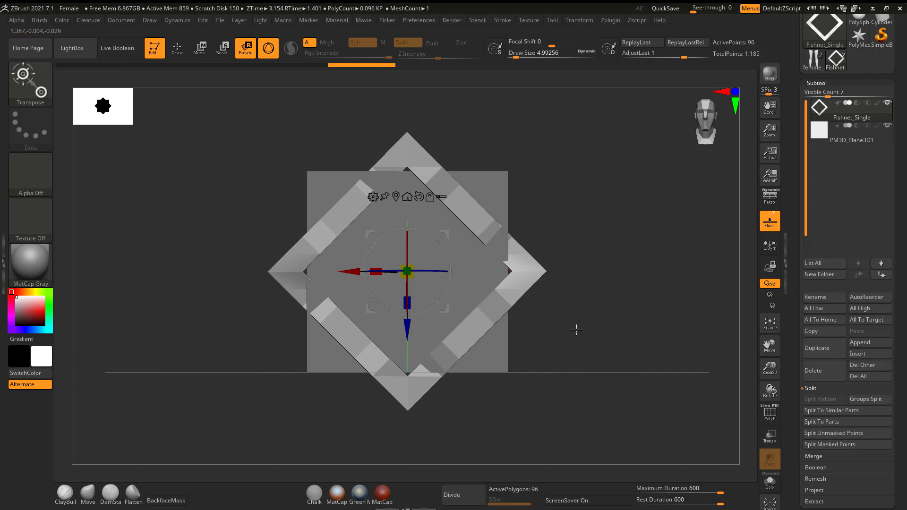
mouse_move(597, 322)
left_mouse_down()
mouse_move(648, 323)
mouse_move(603, 321)
left_mouse_up()
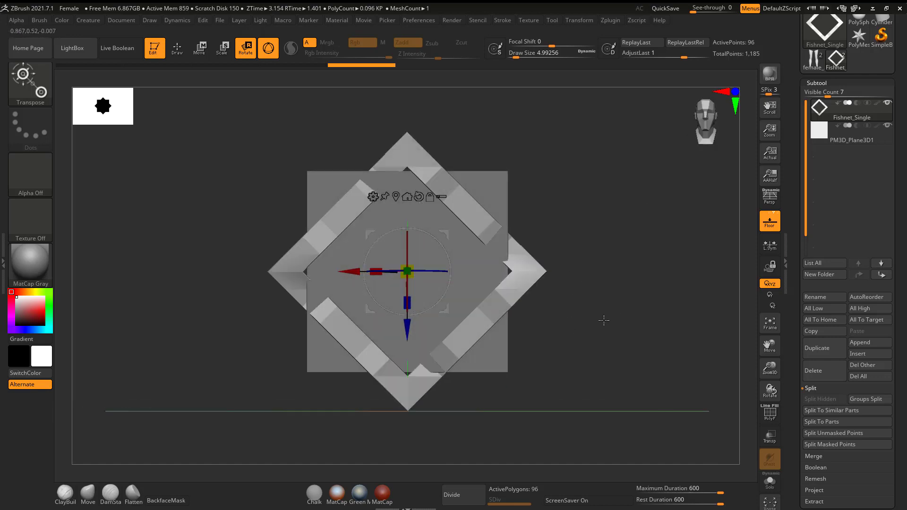
left_click(886, 126)
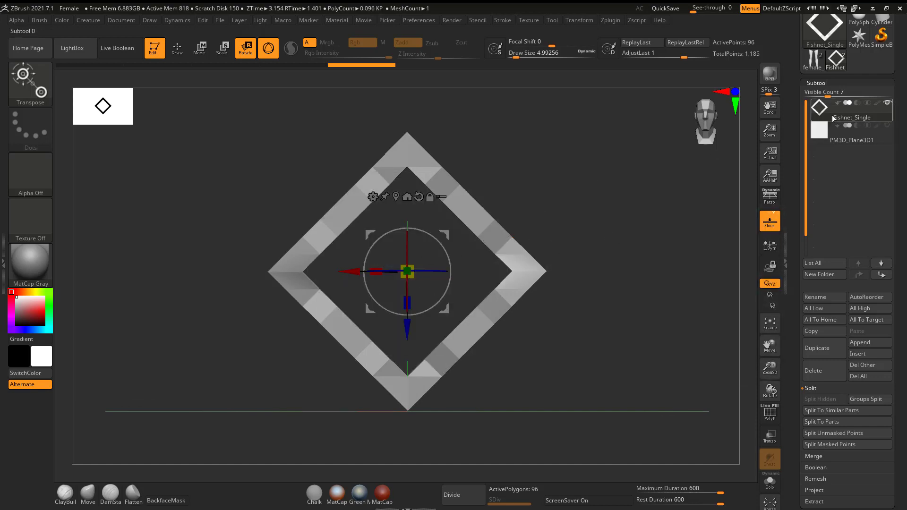
mouse_move(833, 118)
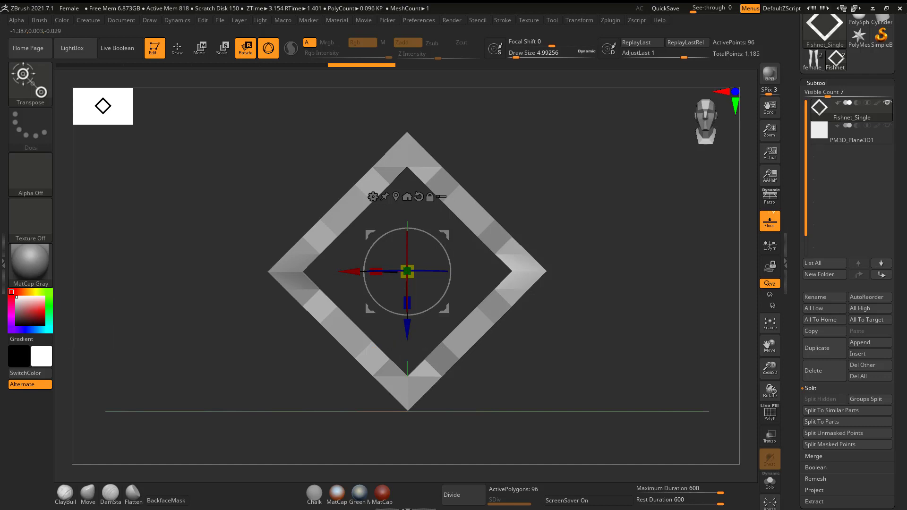
Step: Switch to the female_zbrush1 tool and display only its leg mesh, with the polygon wireframe on
left_click(818, 65)
right_click_drag(575, 275, 614, 294, "ctrl")
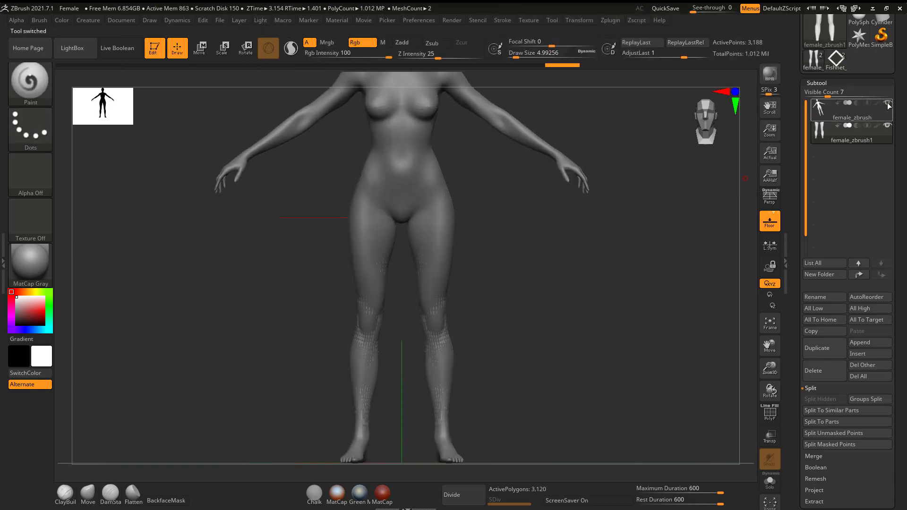
left_click(887, 103)
left_click_drag(538, 272, 522, 256, "alt")
key("shift+f")
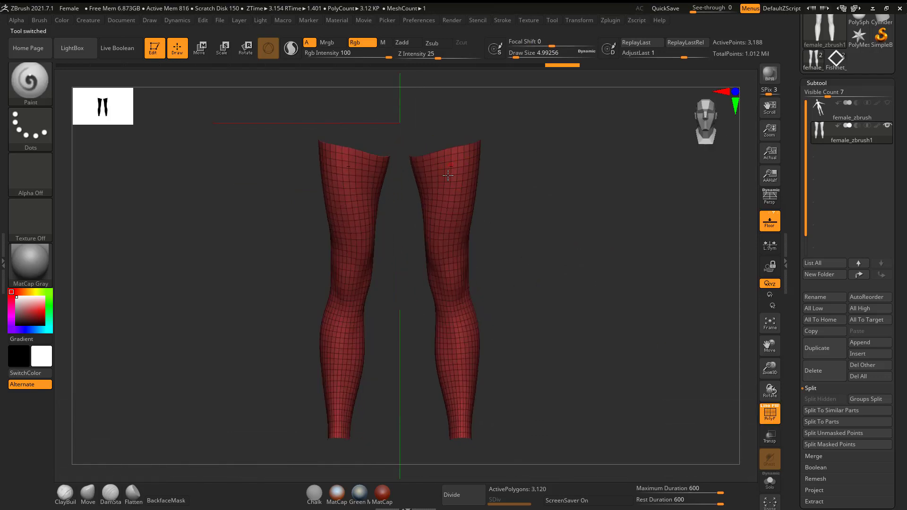
left_click_drag(553, 298, 569, 270)
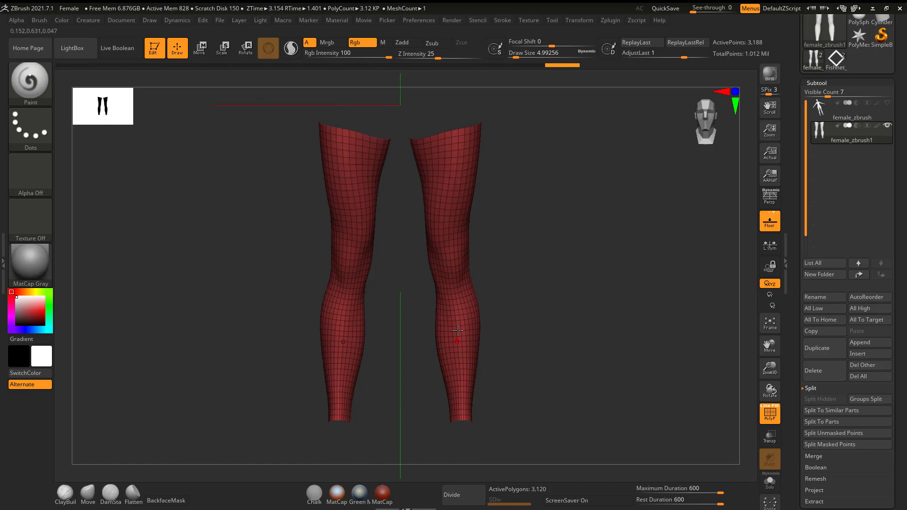
Step: Examine the ZRemesher options in the leg mesh's geometry settings
scroll(824, 299, "down", 5)
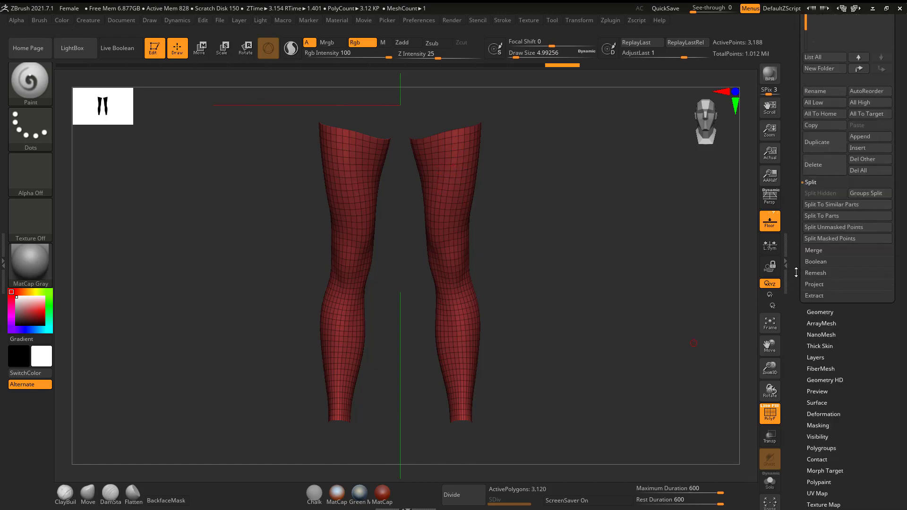
left_click(822, 299)
scroll(807, 321, "down", 5)
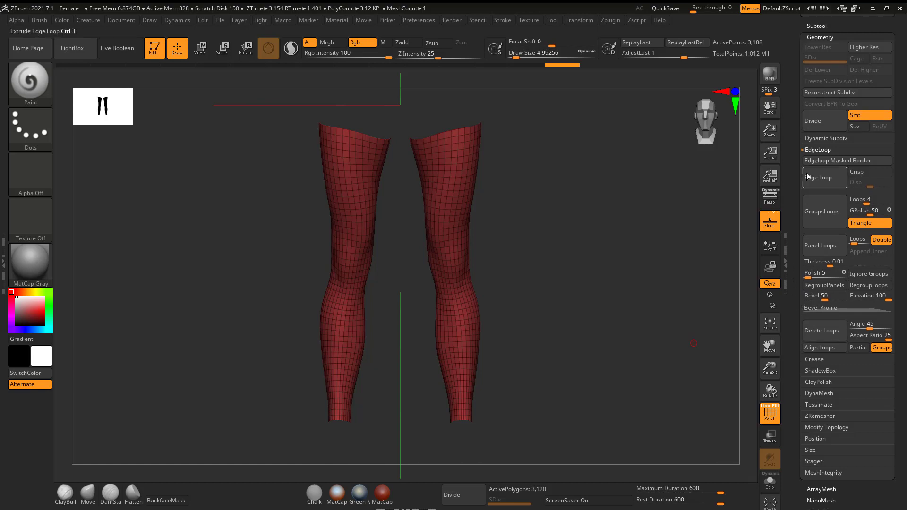
left_click(822, 149)
left_click(818, 217)
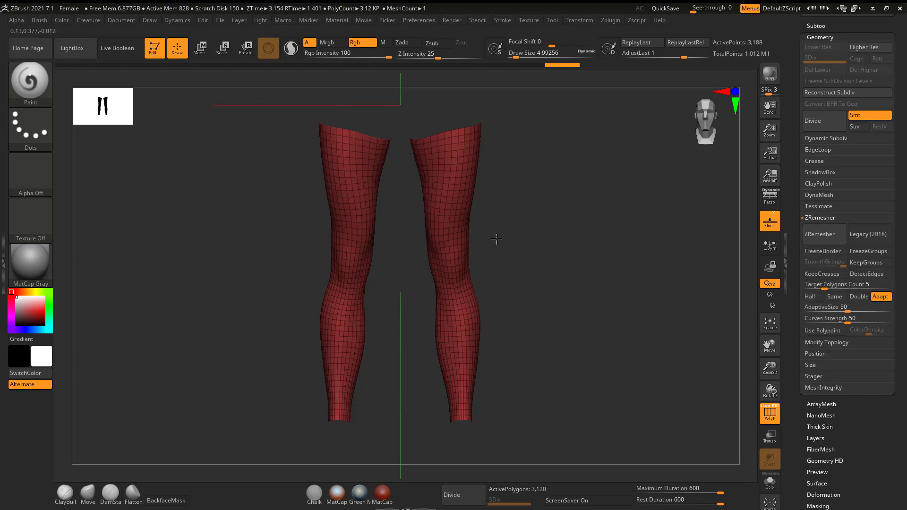
mouse_move(548, 226)
left_mouse_down()
mouse_move(597, 228)
mouse_move(533, 230)
left_mouse_up()
left_click(818, 217)
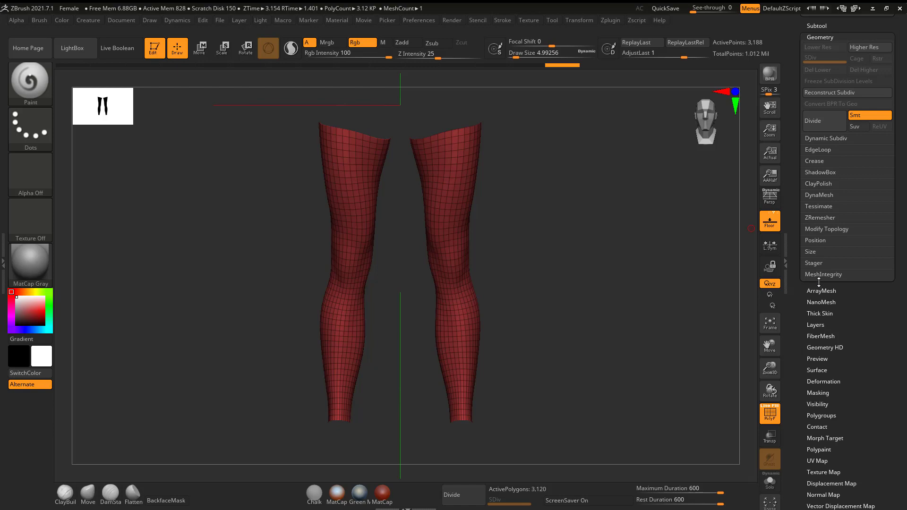
Step: Inflate the leg mesh with the Inflate deformation
left_click_drag(800, 307, 800, 298)
scroll(812, 302, "down", 5)
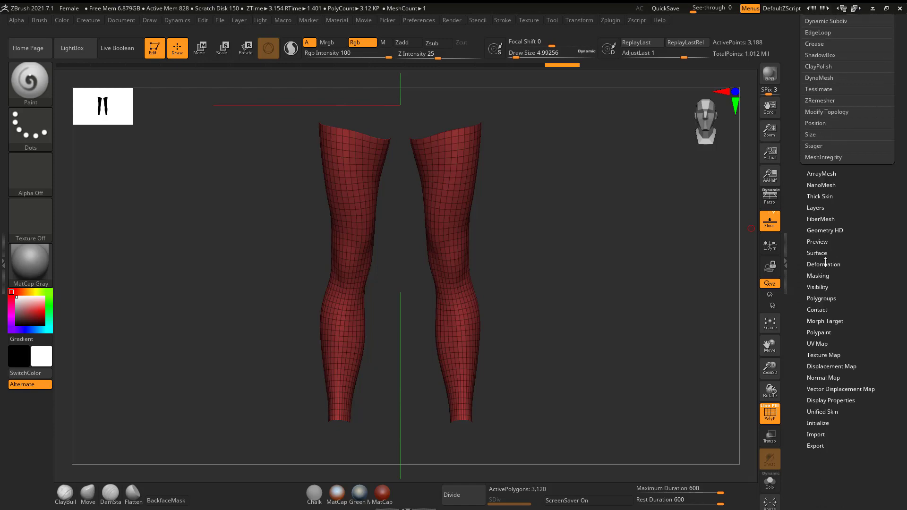
left_click(823, 264)
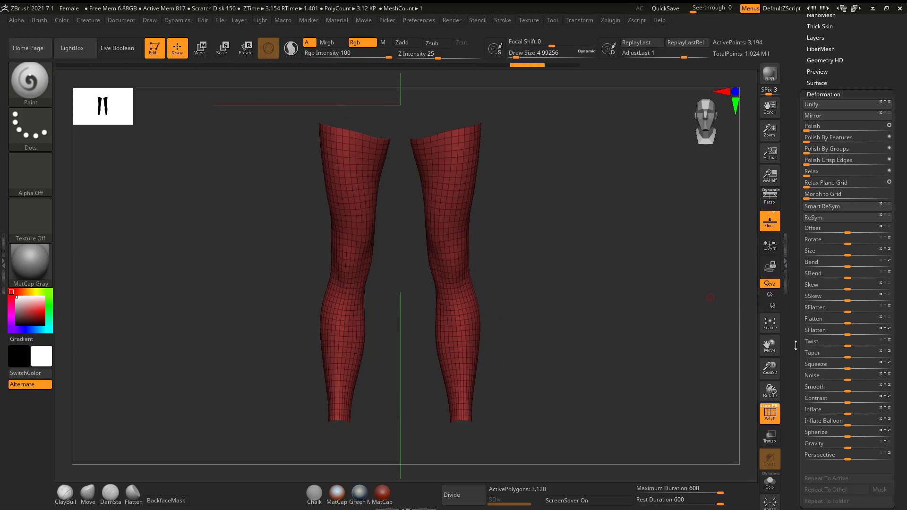
left_click_drag(795, 346, 792, 304)
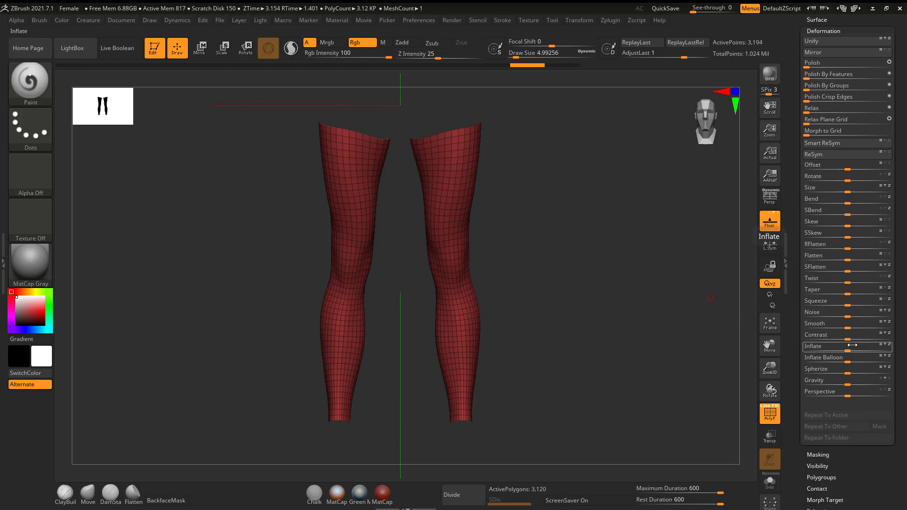
left_click(852, 345)
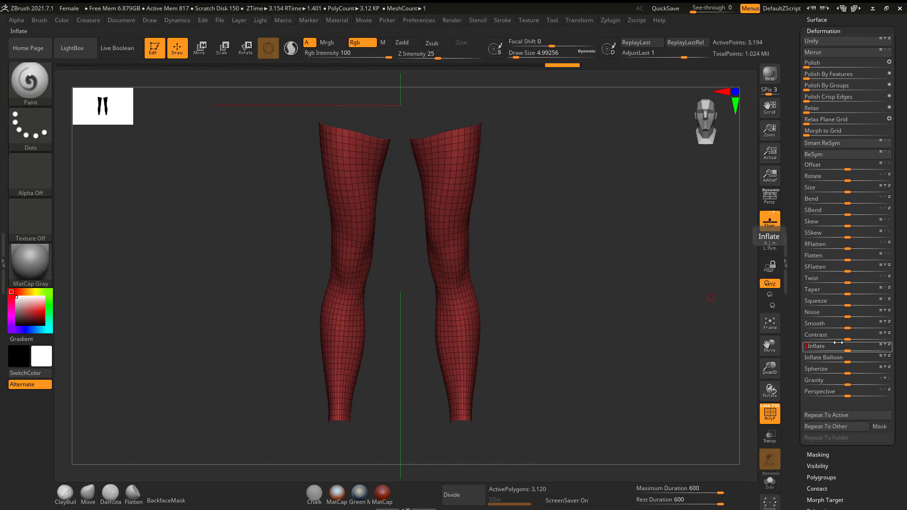
key("Return")
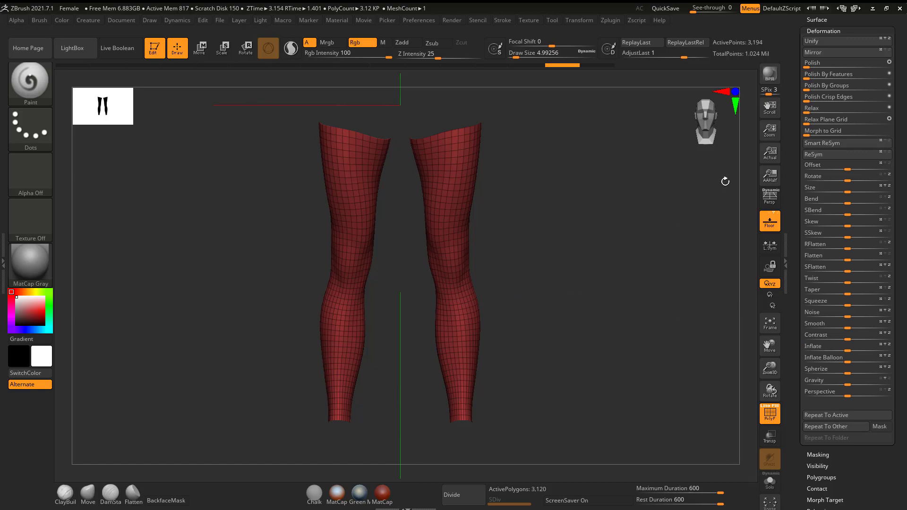
Step: Show the female_zbrush body subtool together with the leg mesh
scroll(795, 82, "up", 10)
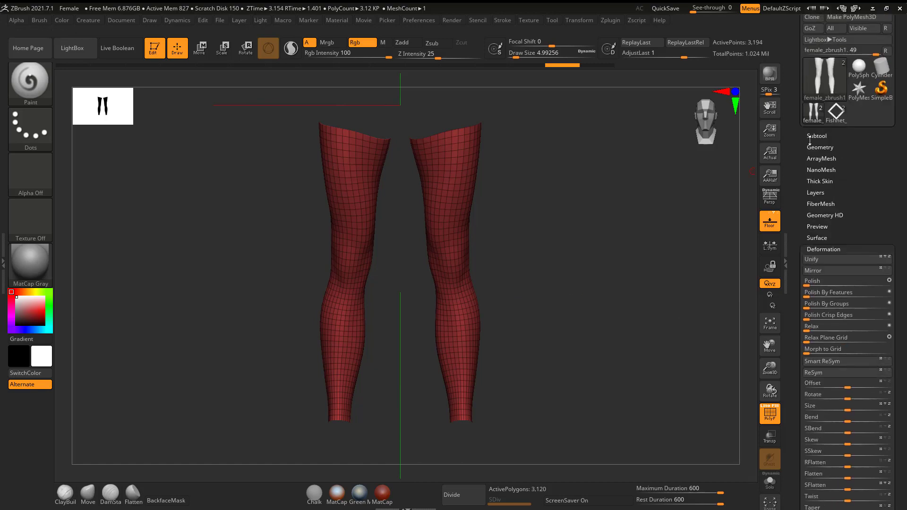
left_click(886, 39)
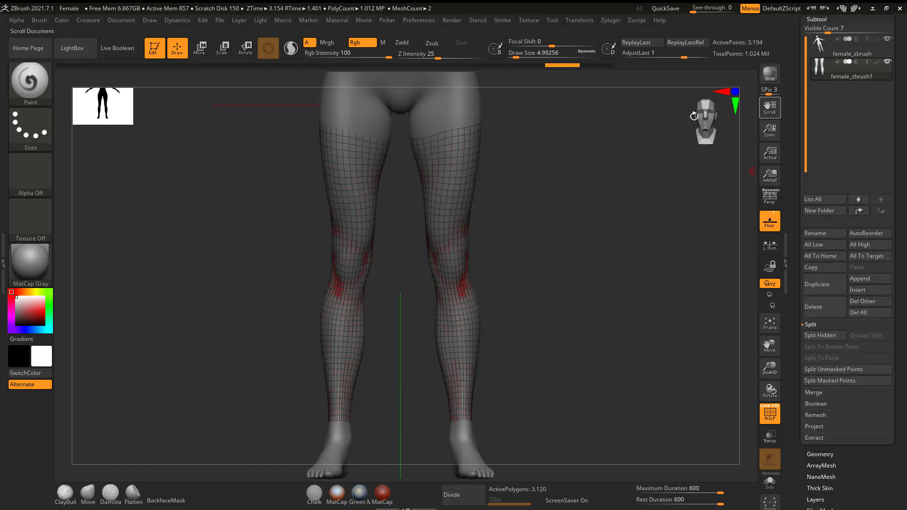
left_click_drag(798, 381, 797, 405)
scroll(797, 405, "down", 15)
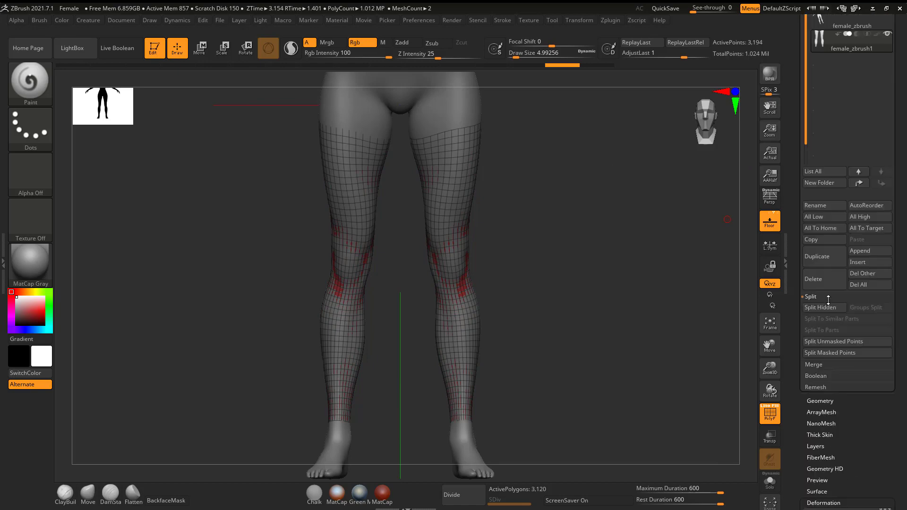
Step: Inflate the leg mesh by 0.5 and check the coverage around the upper thighs
left_click(834, 410)
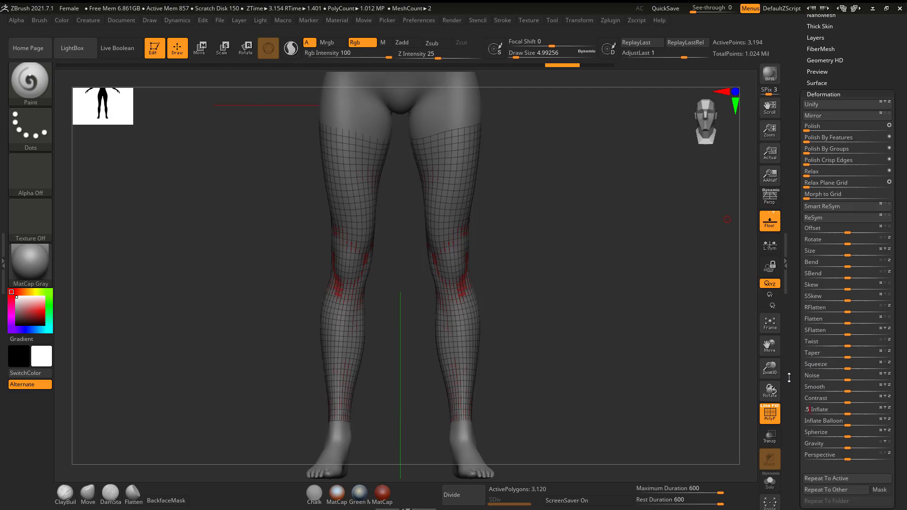
type(".5")
key("Return")
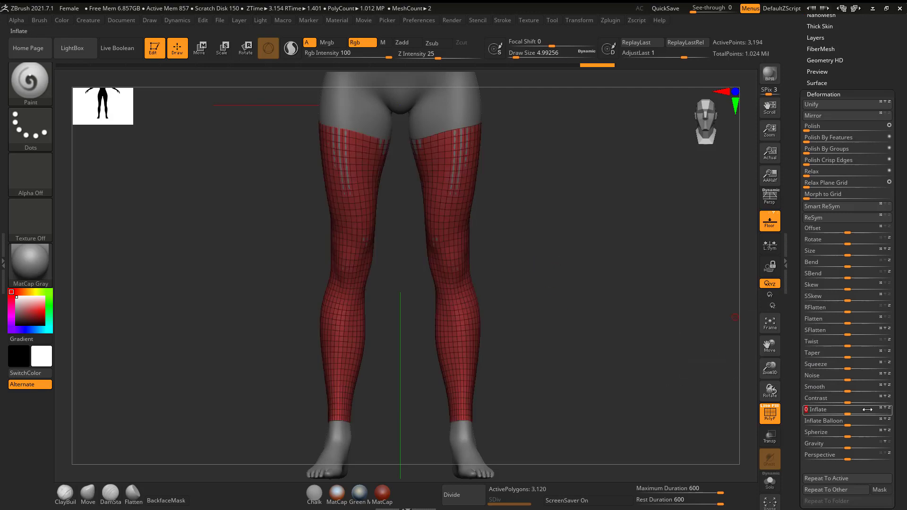
right_click_drag(546, 278, 555, 290)
right_click_drag(558, 238, 615, 359, "ctrl")
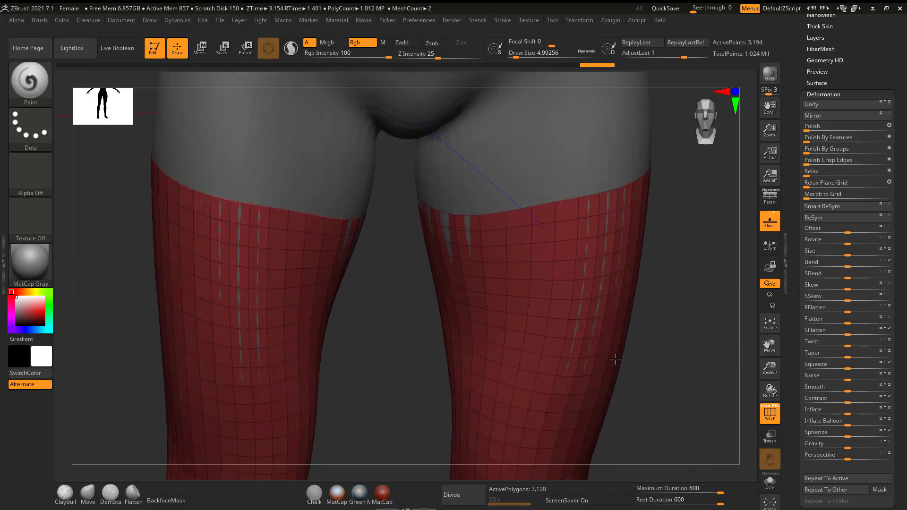
left_click_drag(616, 359, 688, 370)
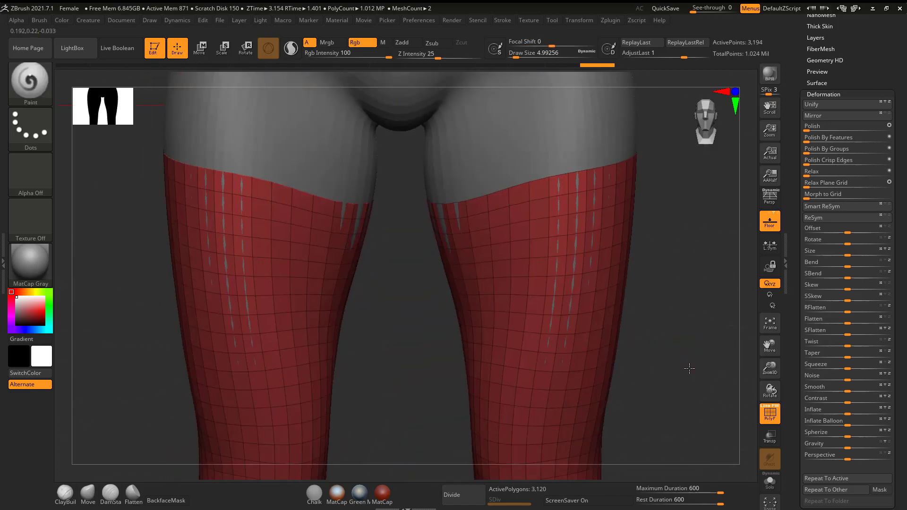
right_click_drag(689, 368, 680, 330, "ctrl")
Step: Inflate the leg mesh three more times by 0.1 each to clear the body poking through at the thighs
left_click(860, 410)
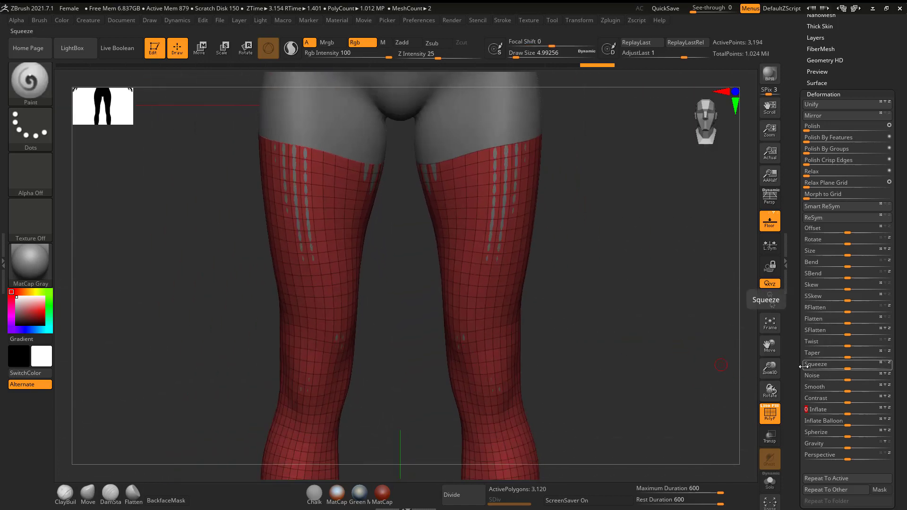
type(".1")
key("Return")
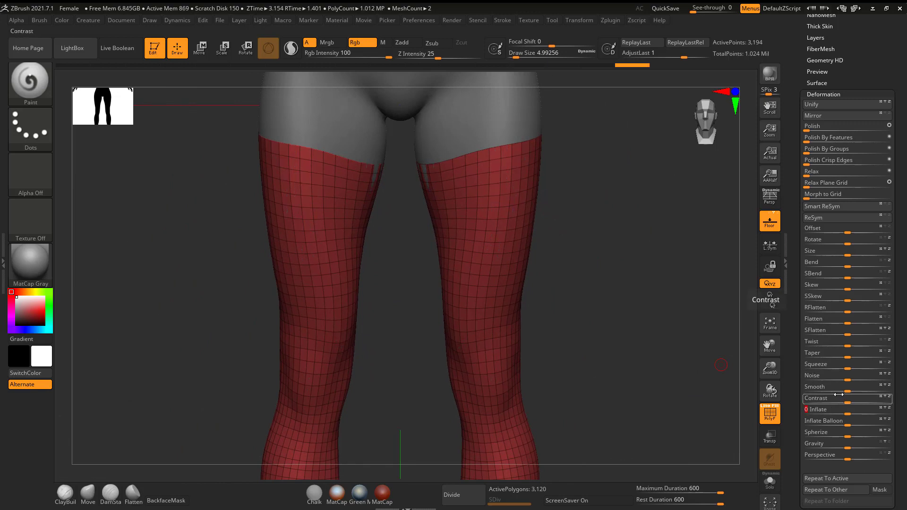
type(".1")
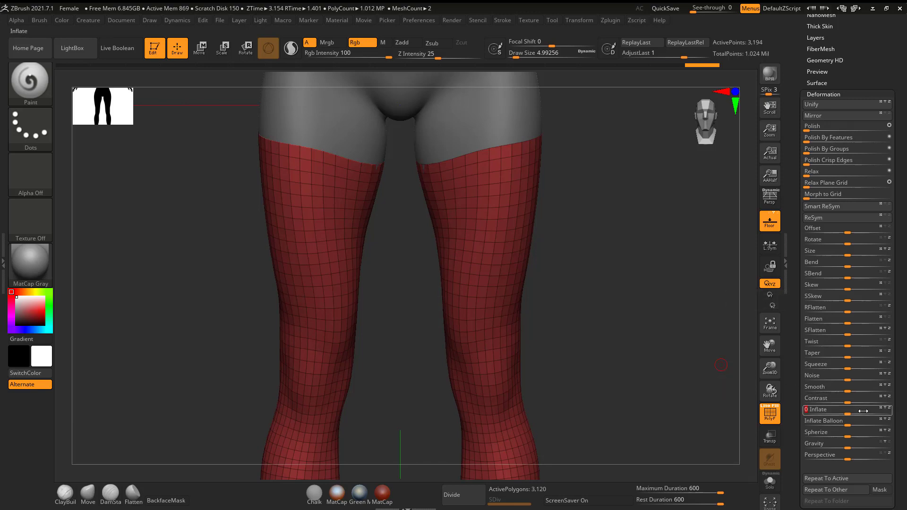
type(".1")
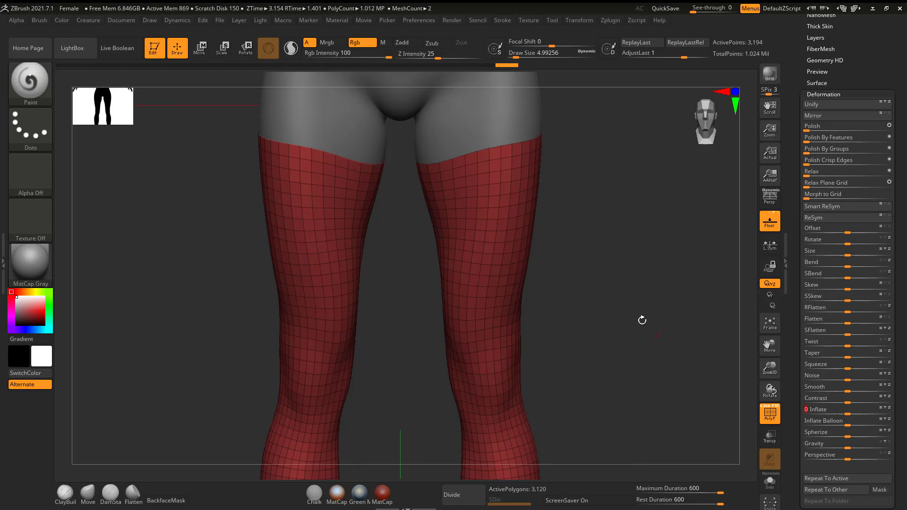
Step: Check the leg mesh down to the calves and review the subtool list, collapsing its Split options
left_click_drag(641, 318, 603, 280)
left_click_drag(528, 255, 606, 211)
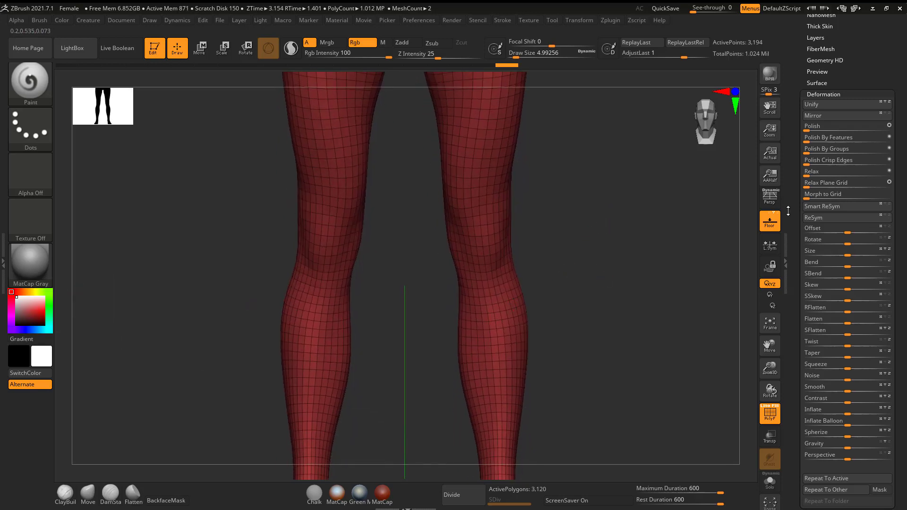
left_click_drag(792, 123, 791, 201)
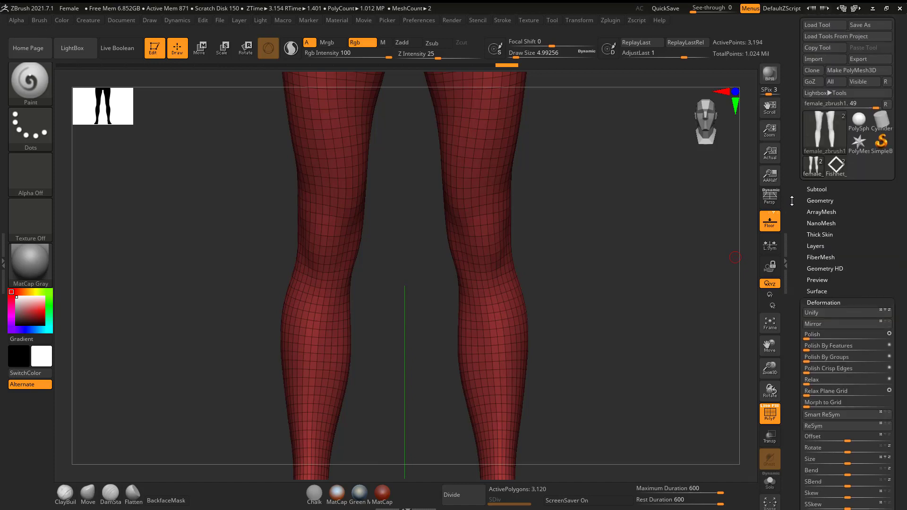
left_click(815, 188)
mouse_move(846, 73)
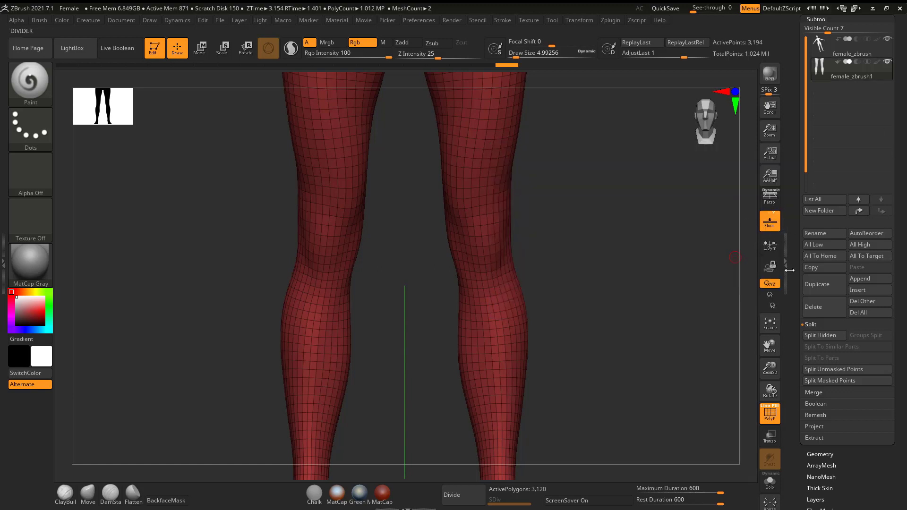
left_click(807, 323)
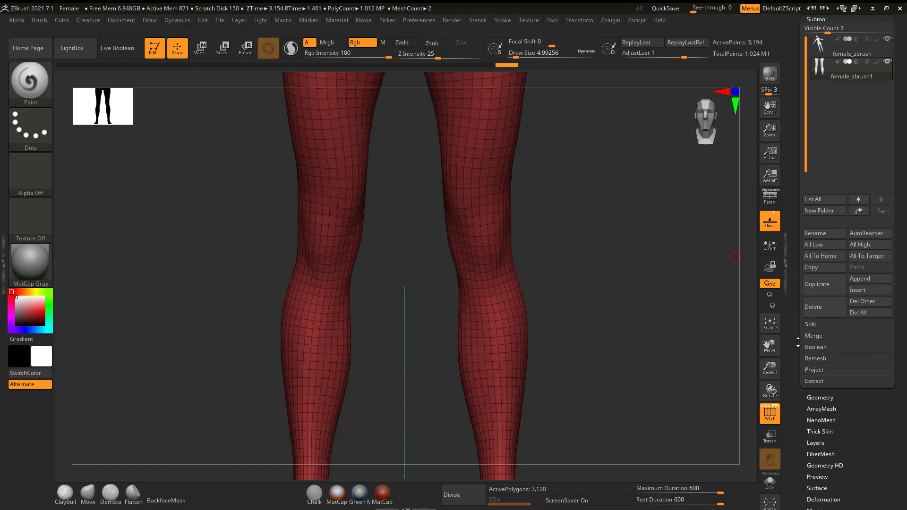
Step: Assign Fishnet_Single as the Micro Mesh of the leg mesh in the Modify Topology settings of its geometry
left_click_drag(798, 345, 794, 296)
left_click(820, 311)
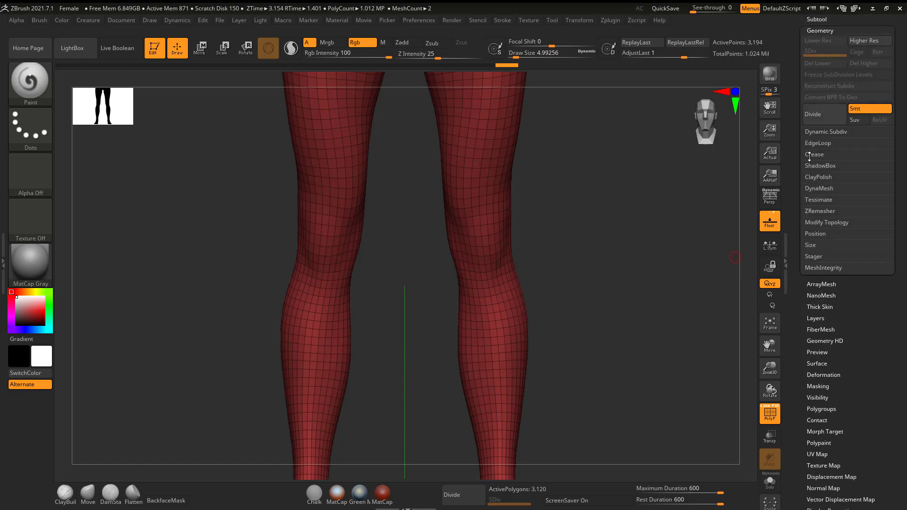
left_click_drag(809, 157, 810, 226)
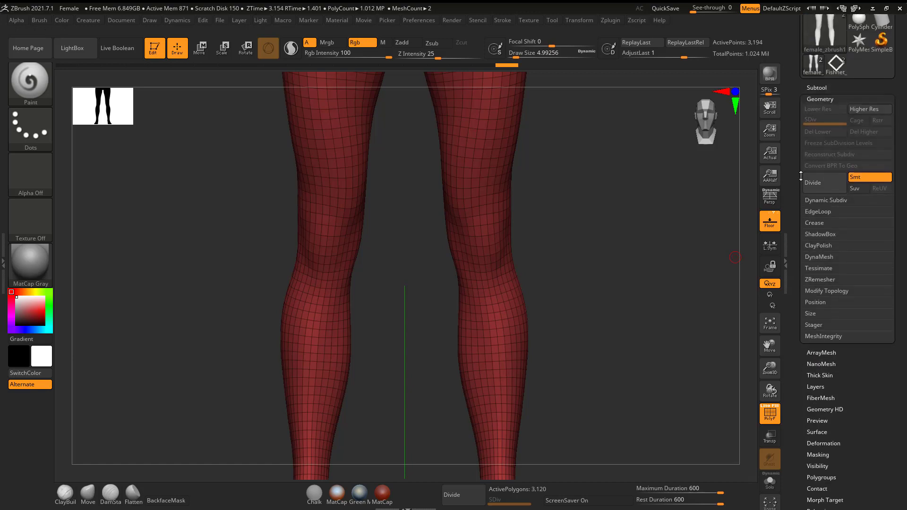
left_click(826, 291)
left_click_drag(793, 333, 793, 188)
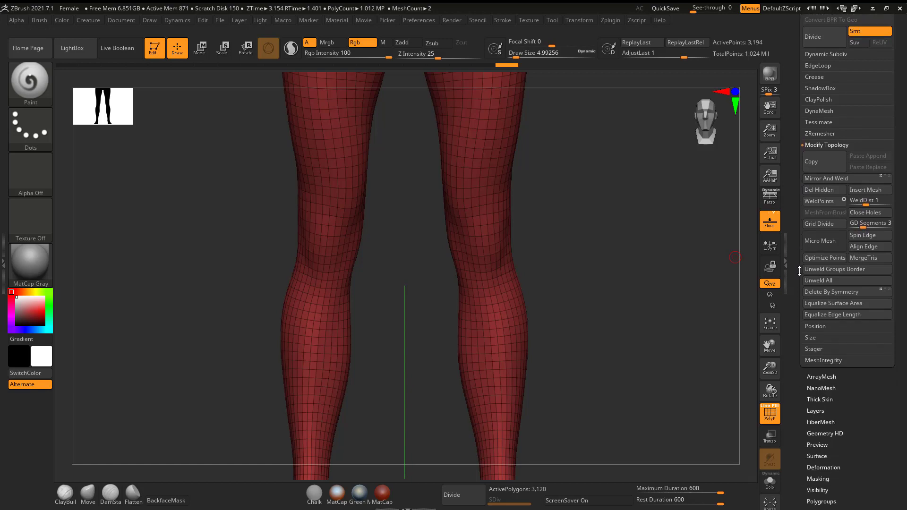
left_click(817, 244)
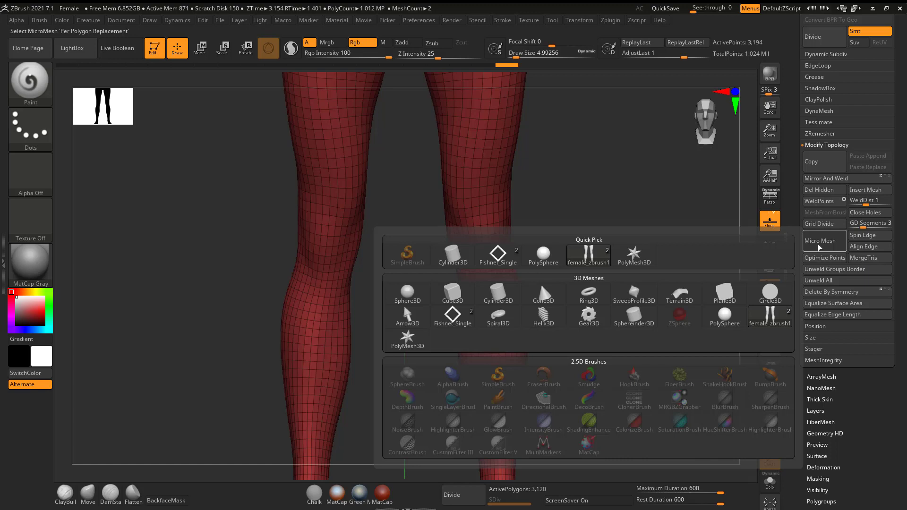
mouse_move(507, 266)
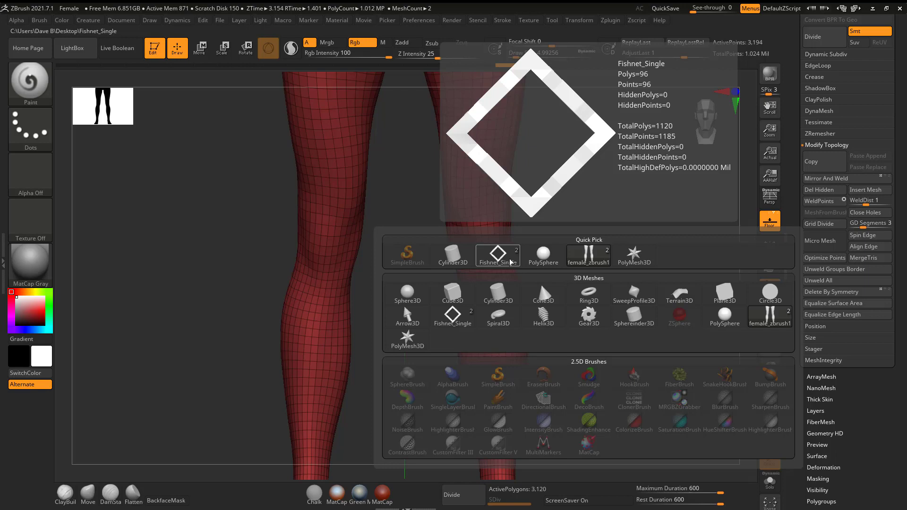
left_click(508, 265)
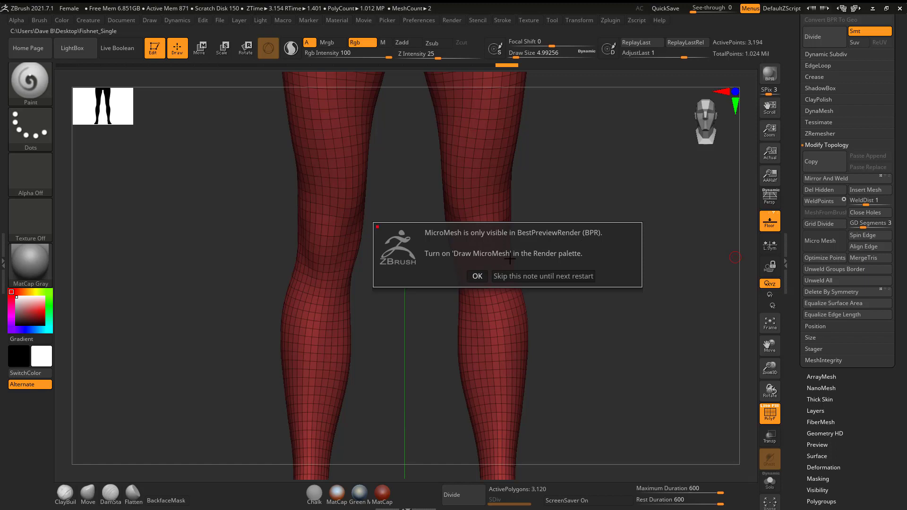
left_click(483, 276)
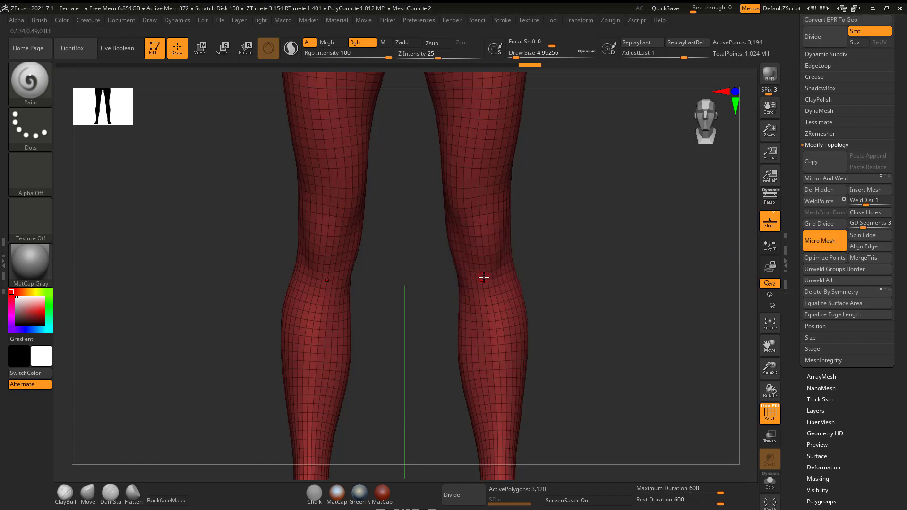
Step: Enable Draw MicroMesh in the render properties and inspect the fishnet preview on the legs
left_click(454, 21)
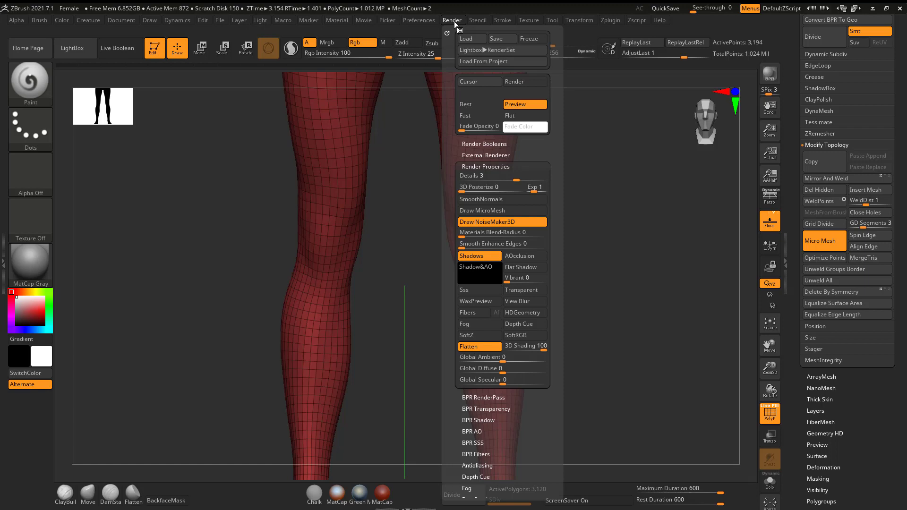
left_click(493, 166)
left_click(493, 166)
left_click(491, 210)
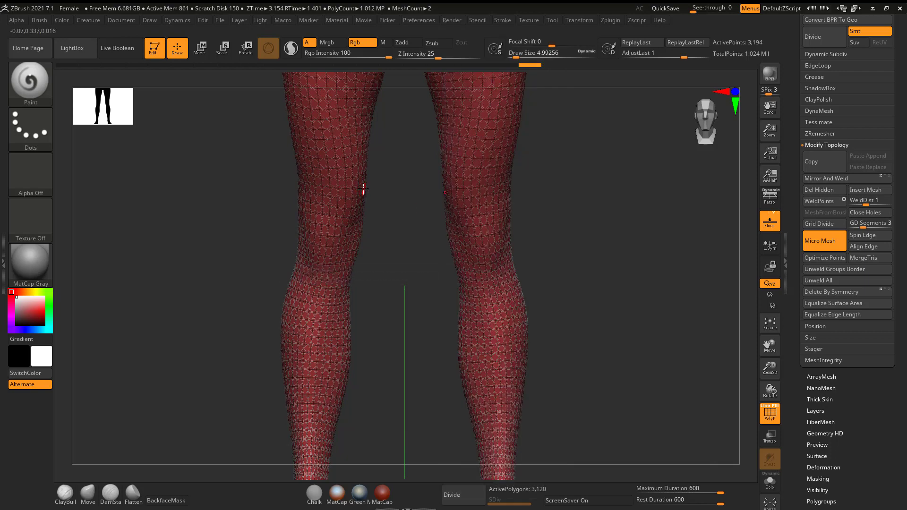
left_click_drag(603, 198, 608, 198)
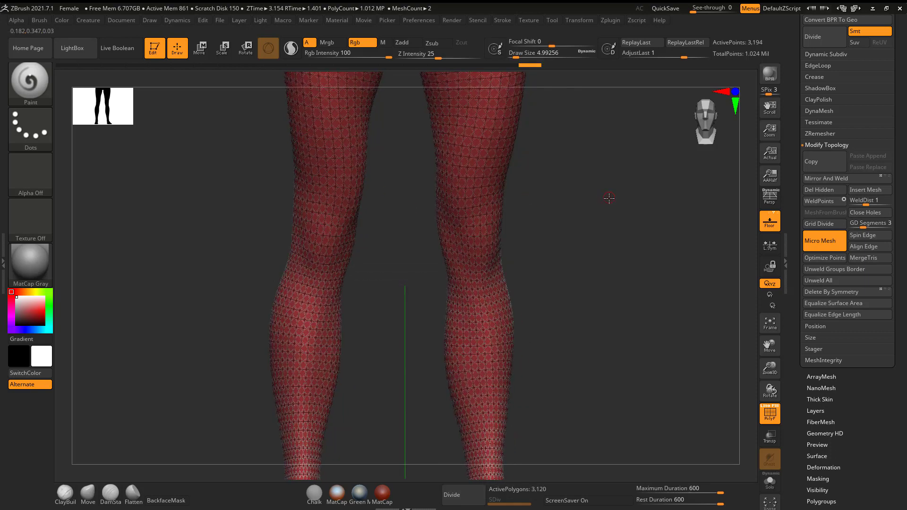
right_click_drag(603, 204, 644, 270, "ctrl")
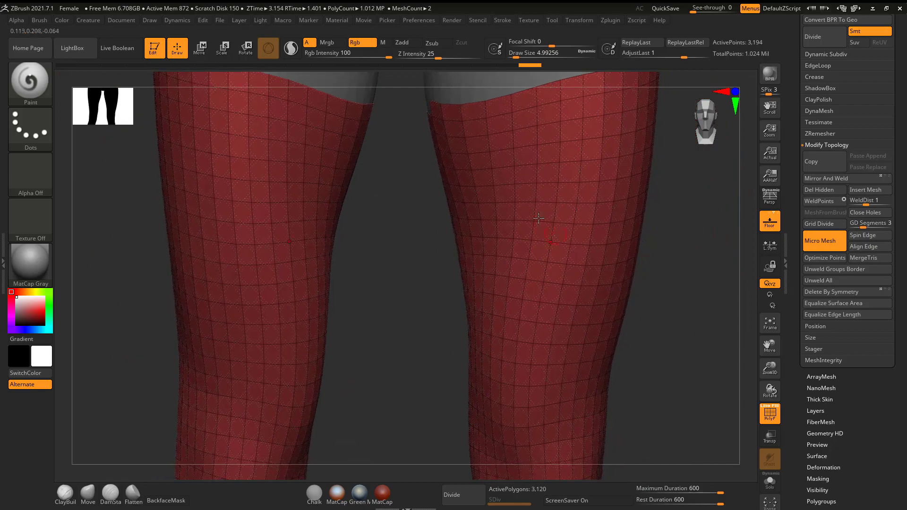
left_click_drag(683, 299, 600, 249, "alt")
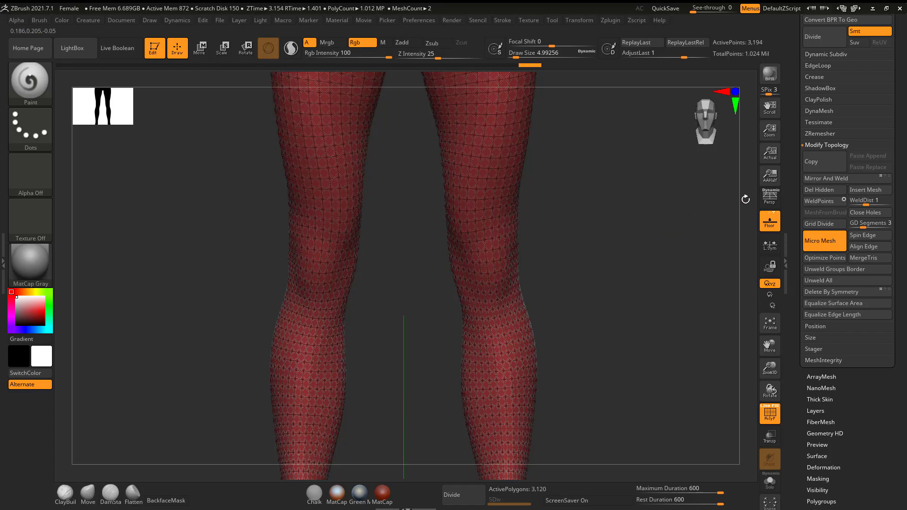
Step: Convert the fishnet preview render to real geometry with Convert BPR To Geo and inspect the weave on the thighs
scroll(835, 134, "up", 5)
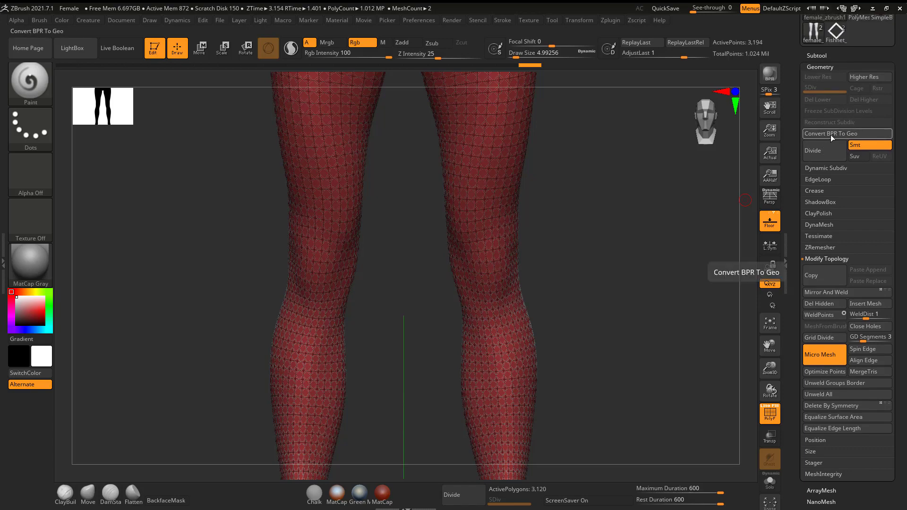
left_click(830, 134)
left_click_drag(588, 230, 645, 300)
left_click_drag(693, 336, 655, 303)
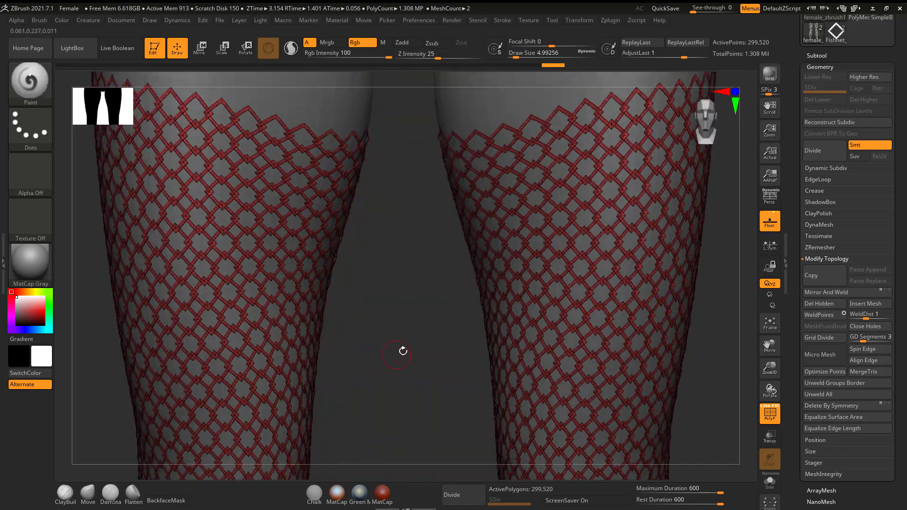
left_click_drag(428, 356, 416, 310, "alt")
Step: Turn off the polygon wireframe and divide the fishnet mesh once to smooth its strands
left_click(770, 414)
left_click_drag(735, 370, 616, 307)
left_click(817, 150)
left_click_drag(697, 363, 653, 298)
Step: Render the fishnet legs with Best Preview Render, first from farther away and again close up at the knees
left_click(769, 74)
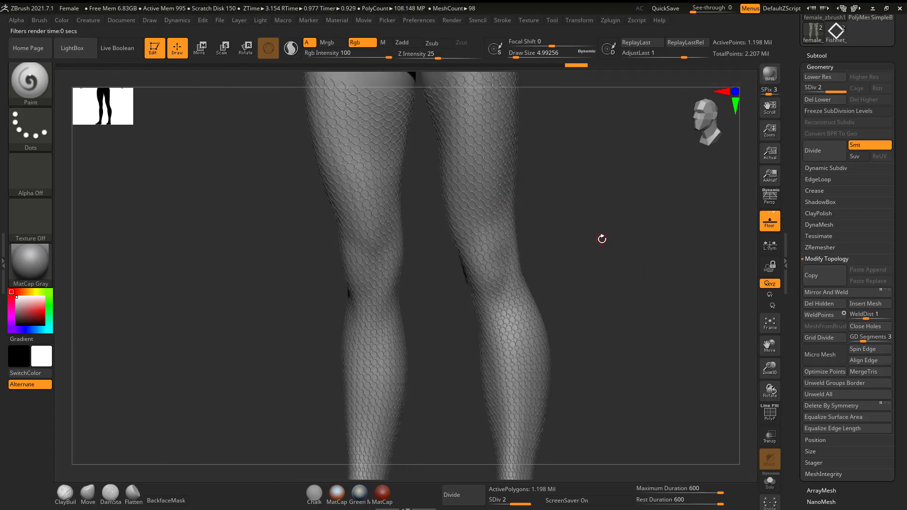
mouse_move(601, 239)
left_mouse_down("alt")
mouse_move(616, 269)
mouse_move(604, 229)
left_mouse_up("alt")
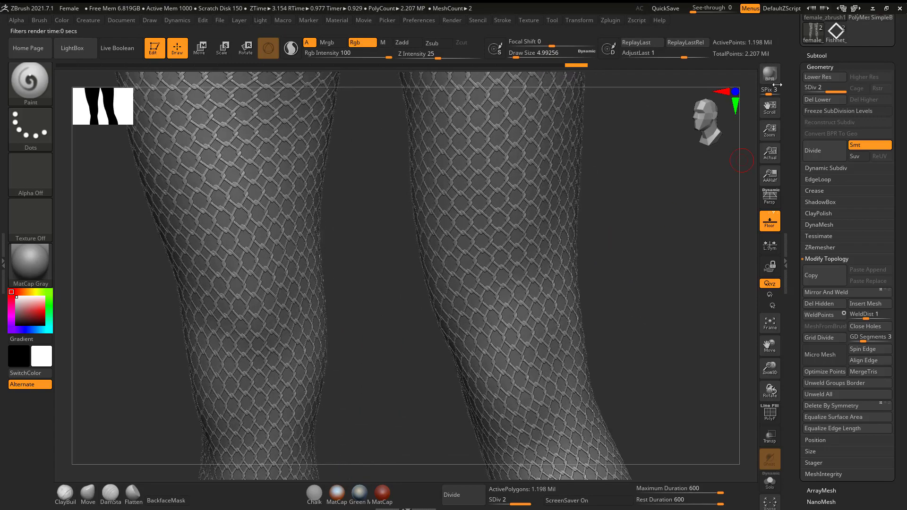
left_click(772, 74)
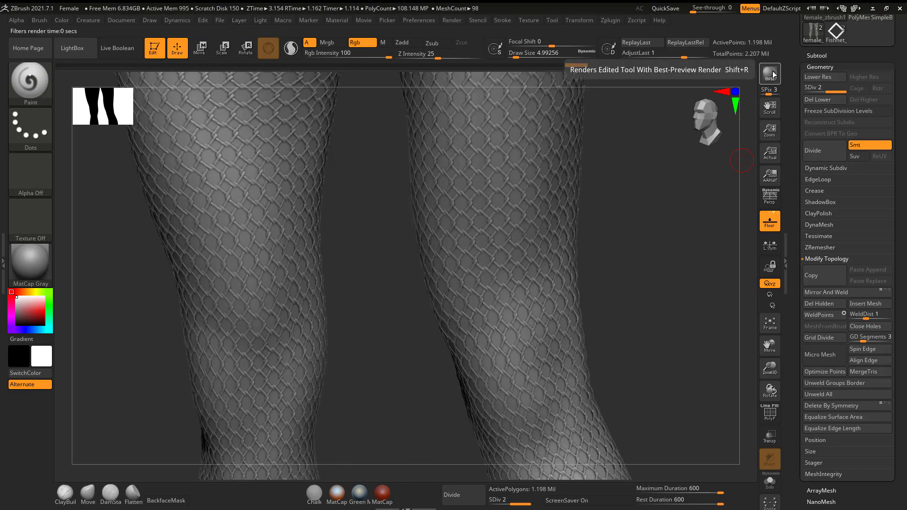